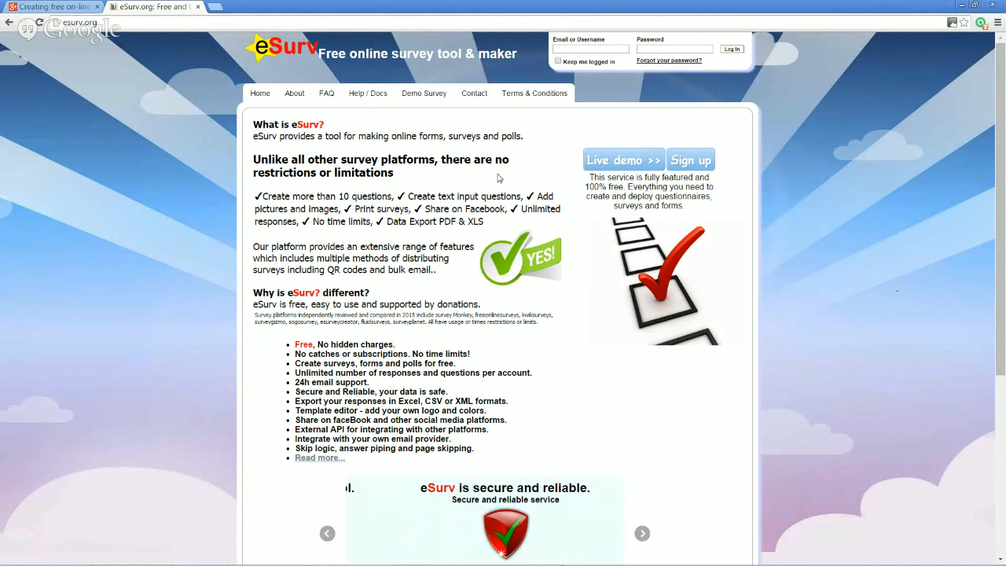
# Zoom the page to 125% and look over the registration form without registering
pyautogui.hotkey('ctrl', '+')
pyautogui.hotkey('ctrl', '+')
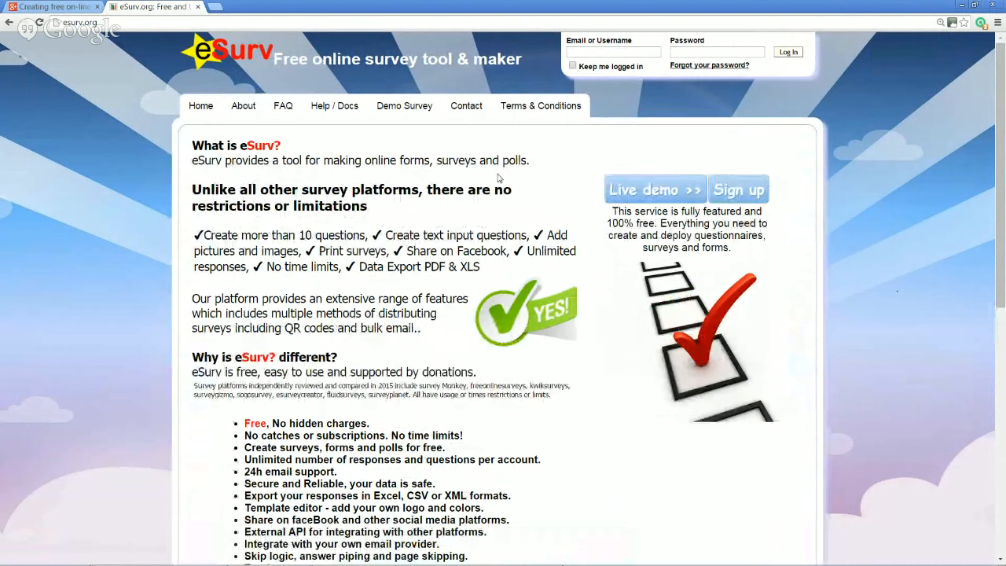
pyautogui.moveTo(436, 161); pyautogui.dragTo(526, 161)
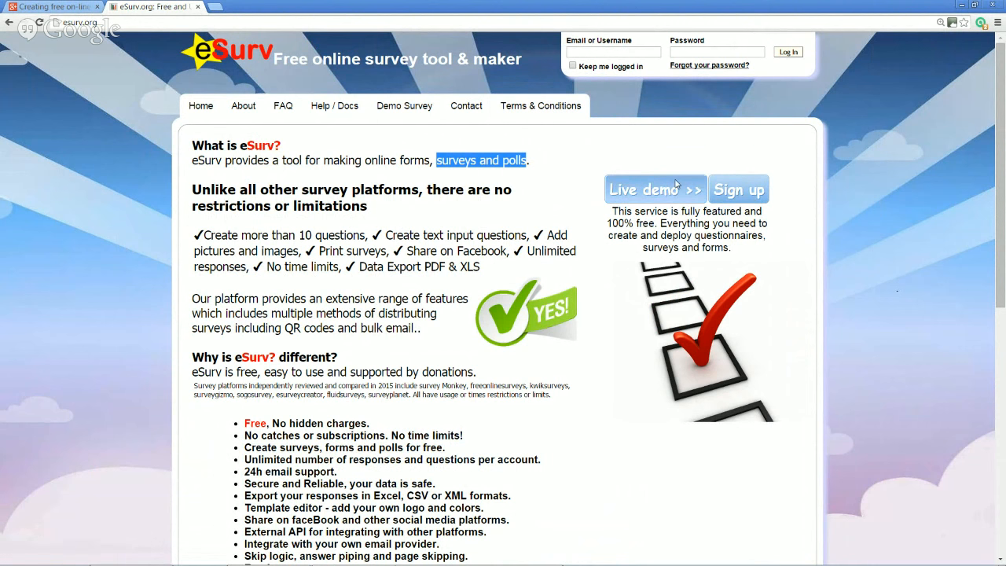
pyautogui.click(729, 198)
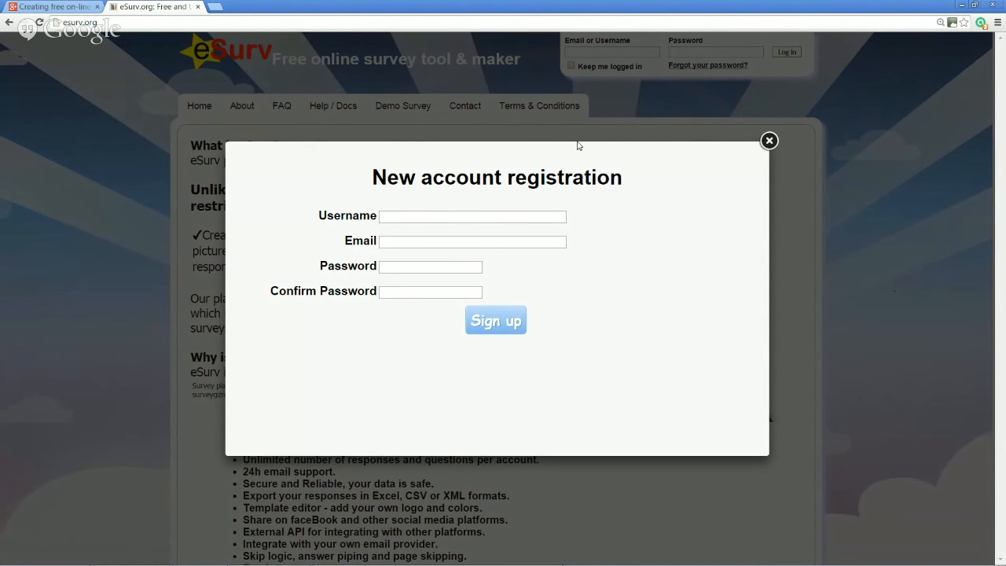
pyautogui.click(768, 140)
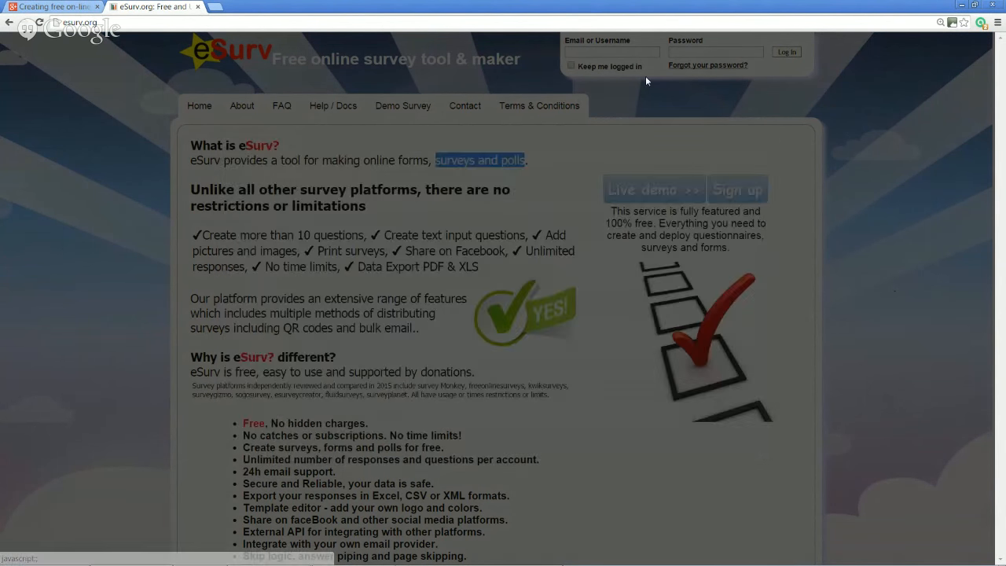
# Log in with the account email and password, declining Chrome's offer to save the password
pyautogui.click(625, 51)
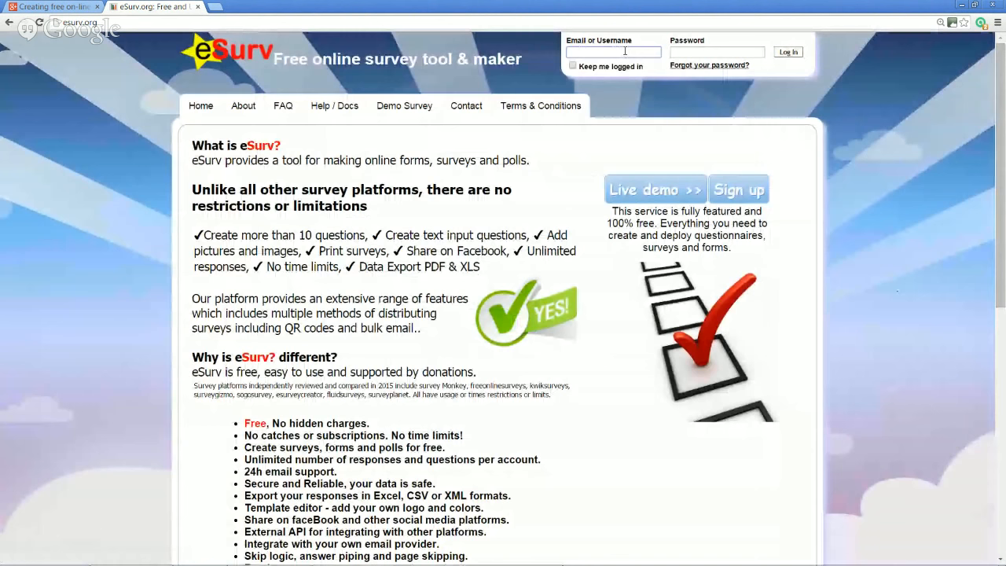
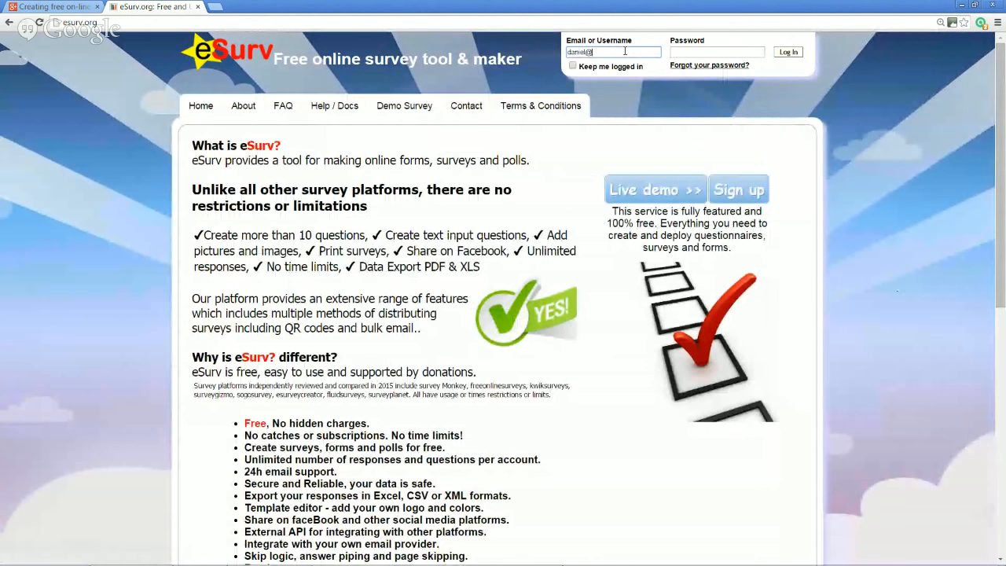
pyautogui.press('Tab')
pyautogui.write('*********')
pyautogui.press('Return')
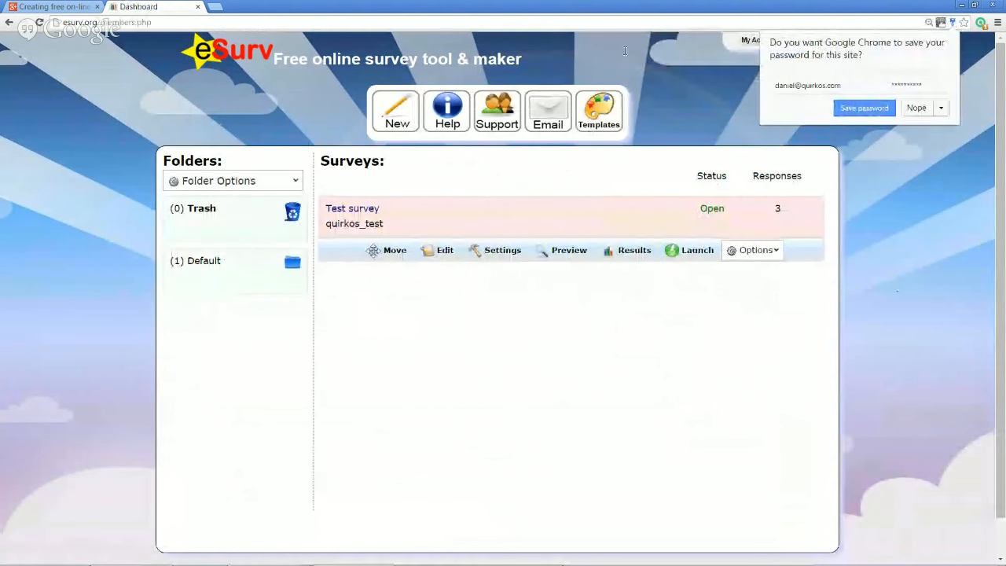
pyautogui.click(917, 110)
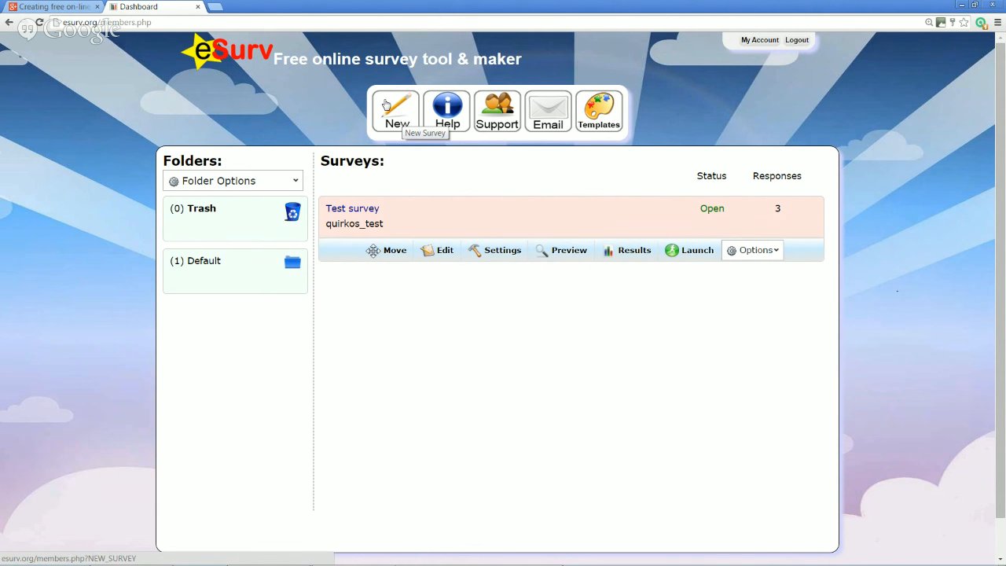
# Create a new survey and skip the Welcome quick tour
pyautogui.click(406, 120)
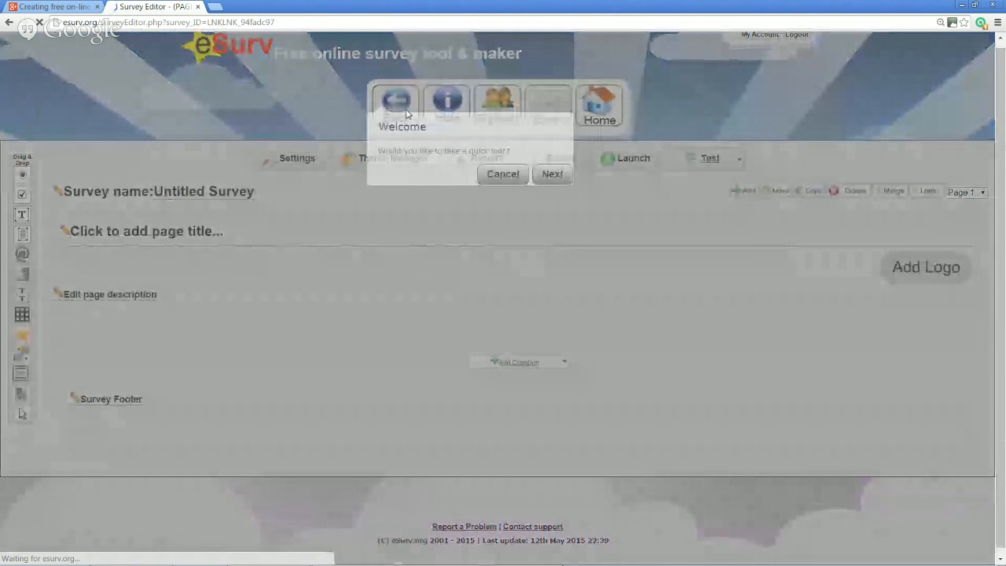
pyautogui.click(503, 174)
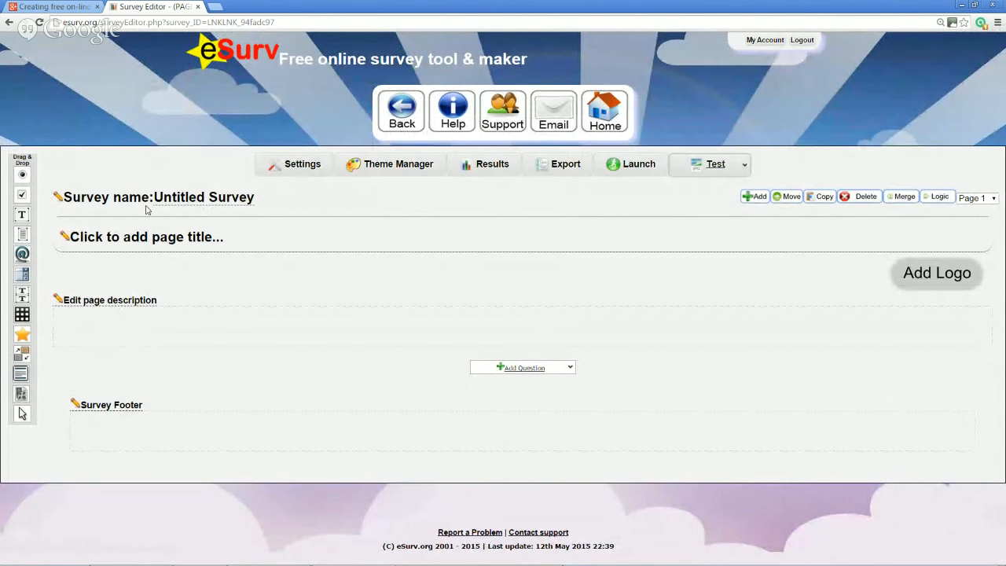
# Rename the survey to 'Restaurant survey'
pyautogui.click(206, 198)
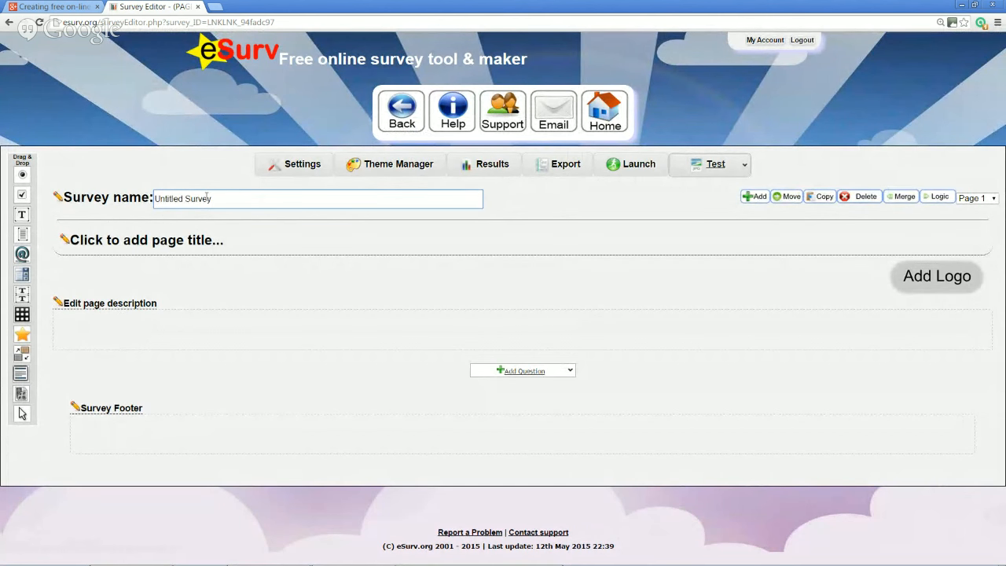
pyautogui.hotkey('ctrl', 'a')
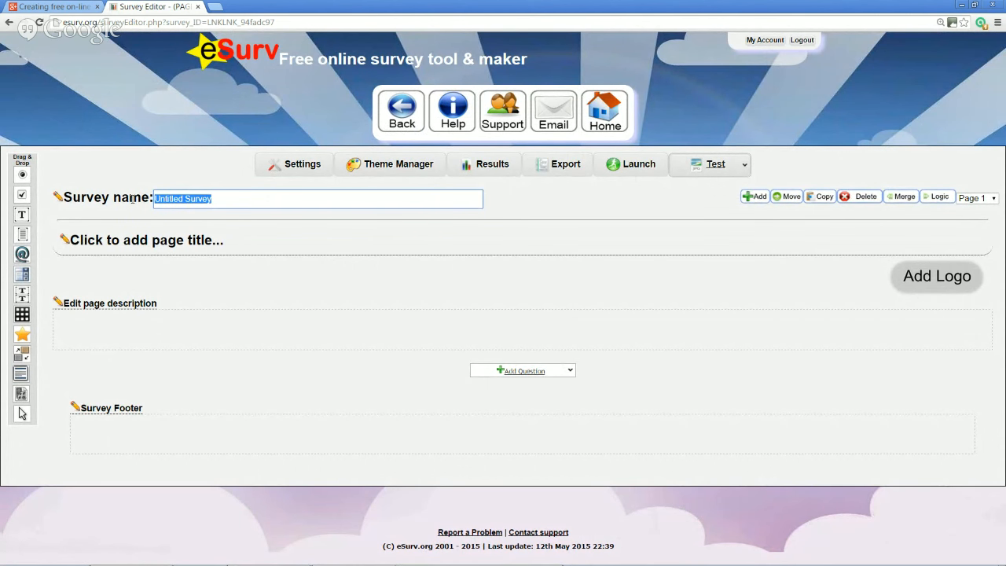
pyautogui.write('R')
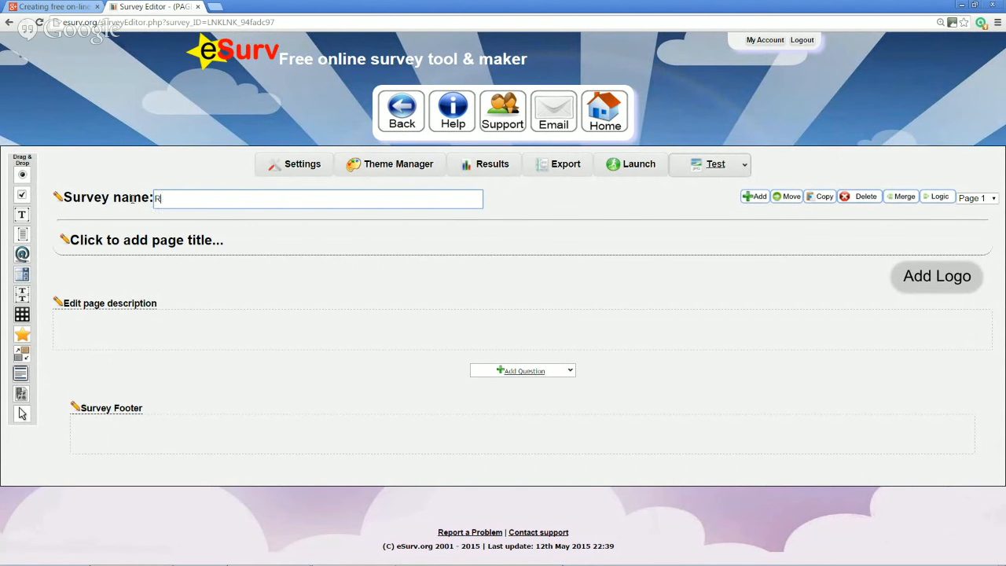
pyautogui.write('estaurant survey')
# Title the page 'Feedback for our restaurant' and open its description editor
pyautogui.click(200, 240)
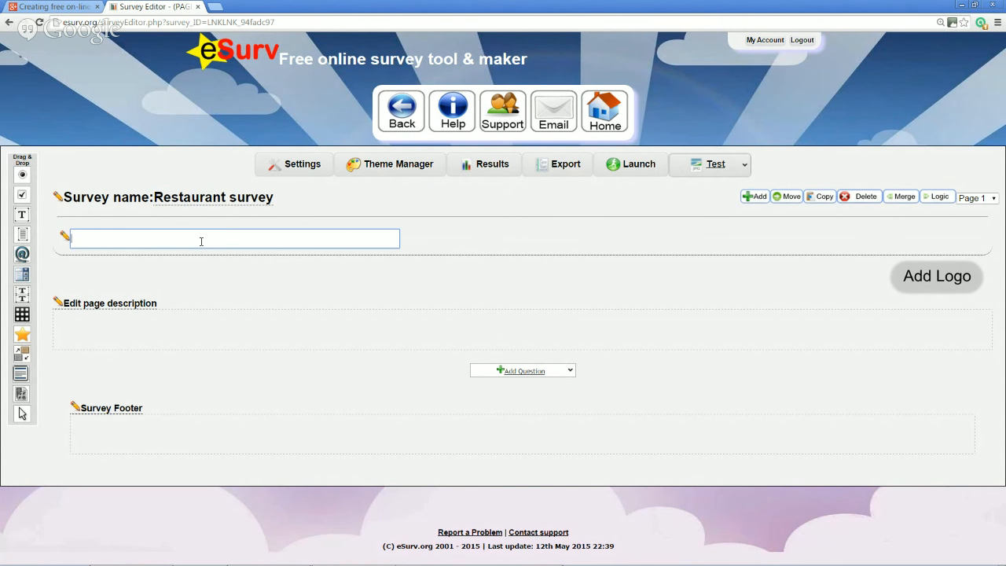
pyautogui.write('Feedback for our restaura')
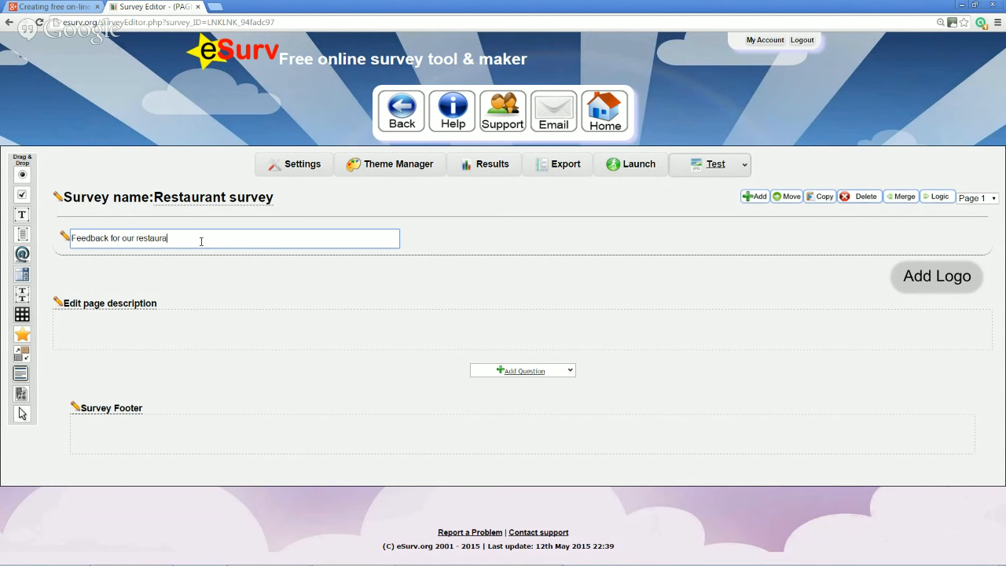
pyautogui.write('nt')
pyautogui.click(219, 326)
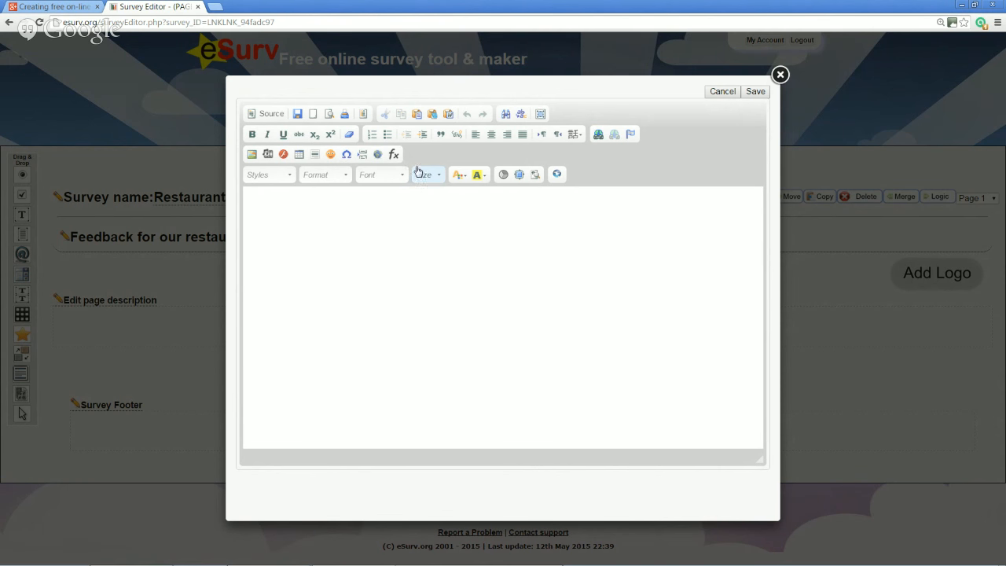
# Save the page description 'Thank you for visiting our restaurant, please let us know any feedback.'
pyautogui.click(402, 181)
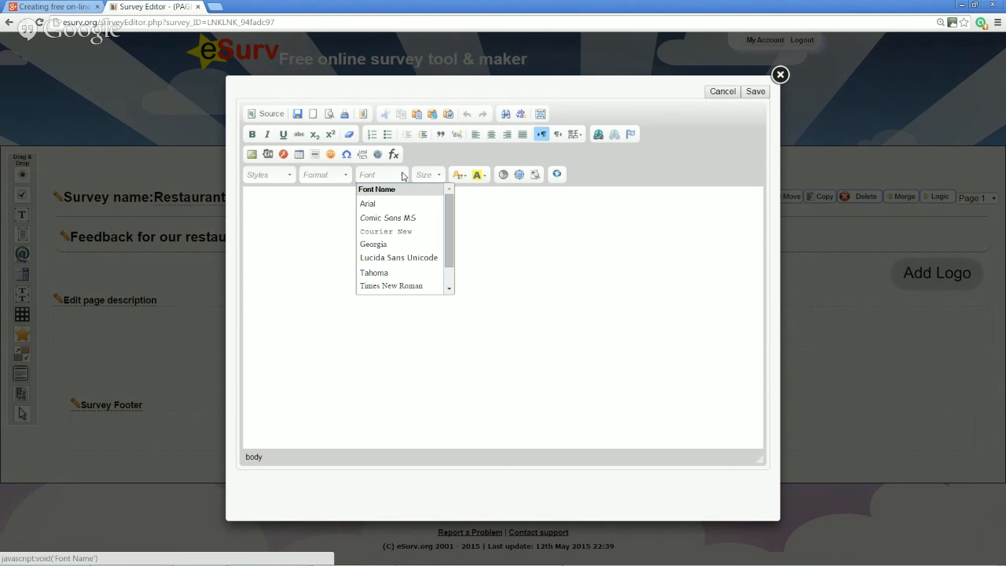
pyautogui.click(404, 176)
pyautogui.click(410, 223)
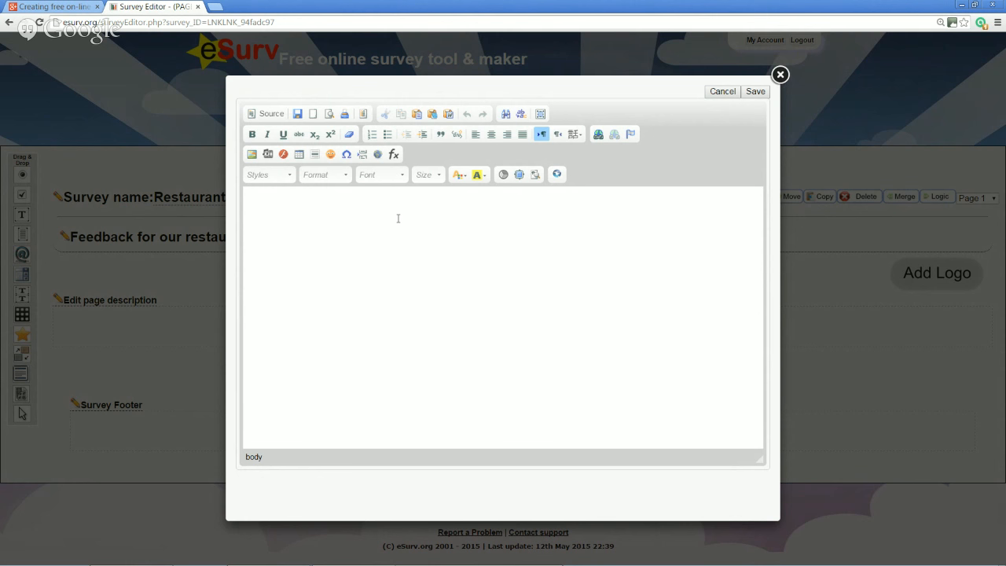
pyautogui.write('Thank you for visiting our restaurant, pl')
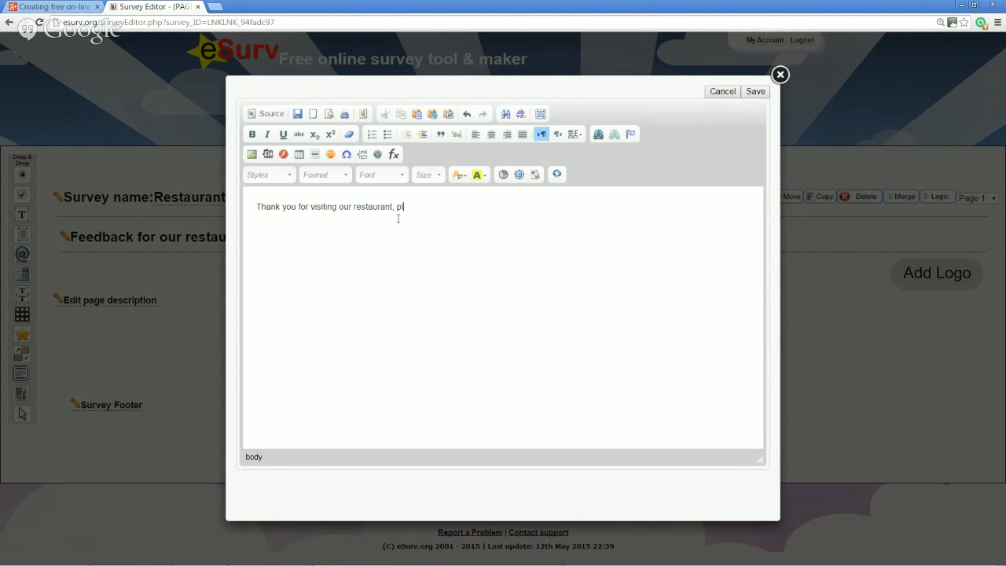
pyautogui.write('ease let us know any feedback.')
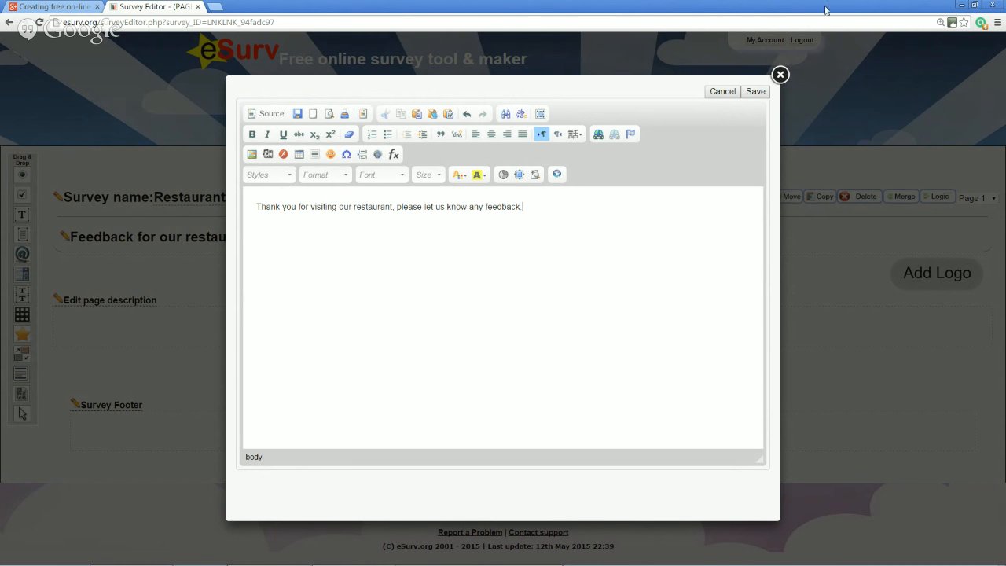
pyautogui.click(756, 92)
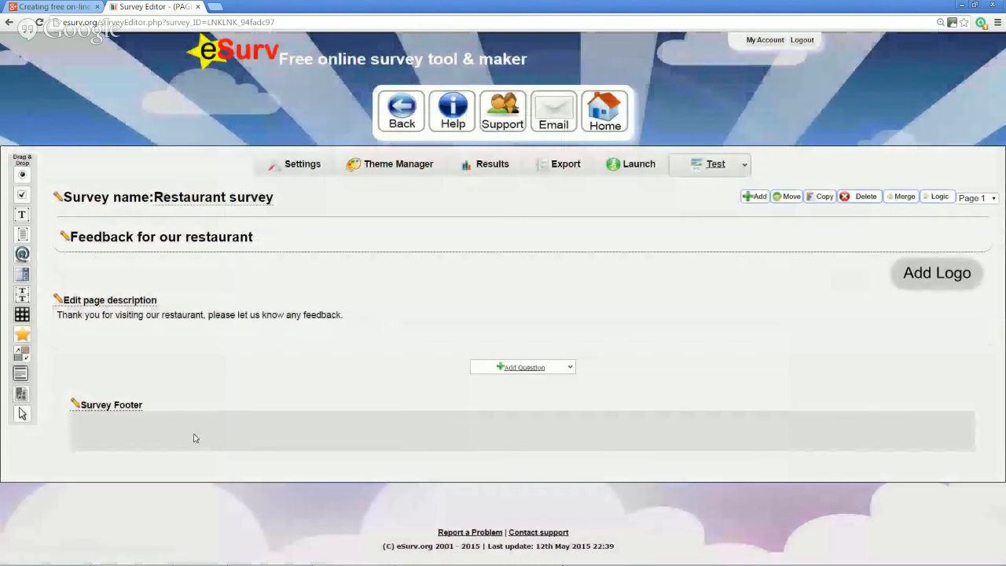
# Set and save the survey footer text 'Thank you for completing our survey'
pyautogui.click(105, 431)
pyautogui.click(503, 268)
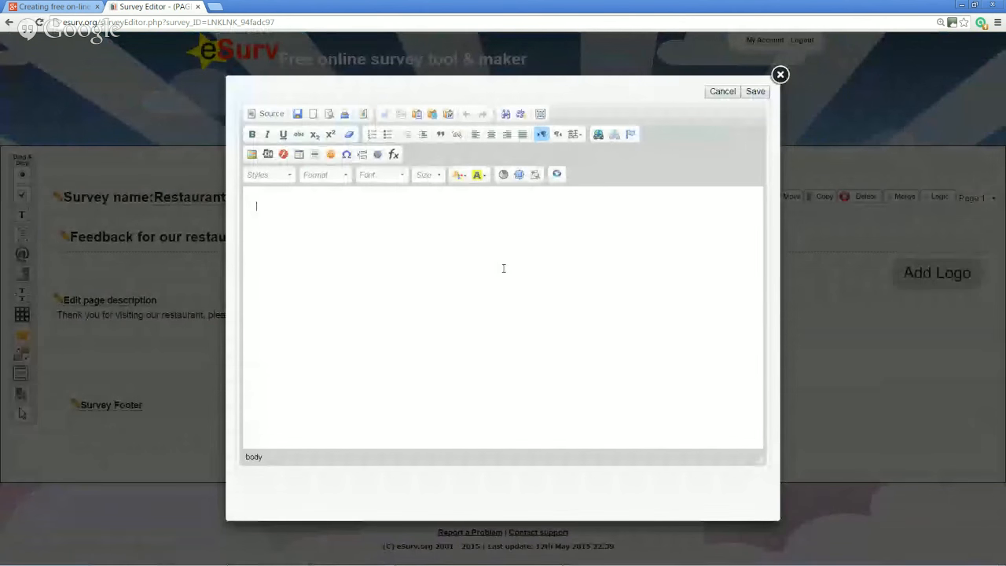
pyautogui.write('Thank you')
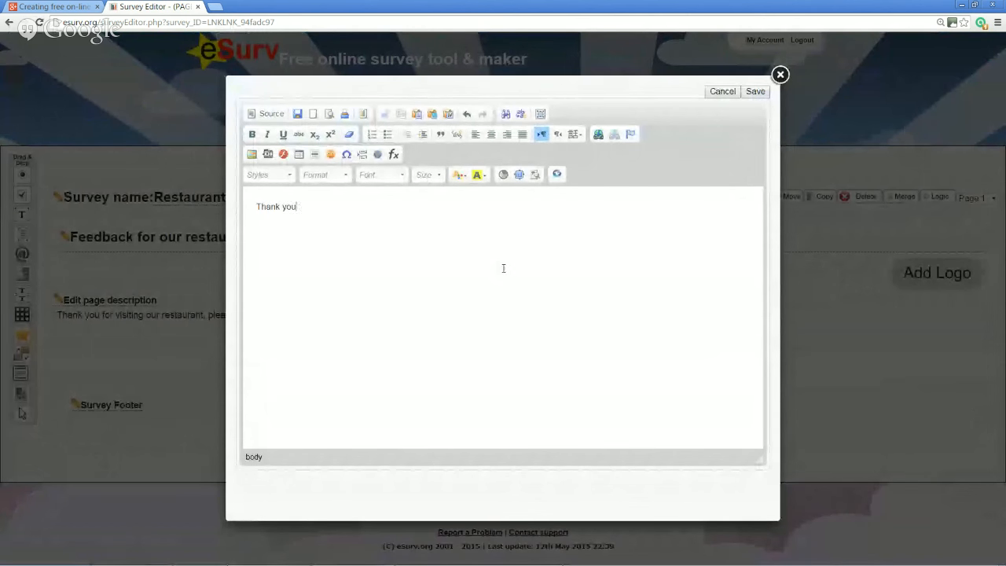
pyautogui.write(' for completing our survey')
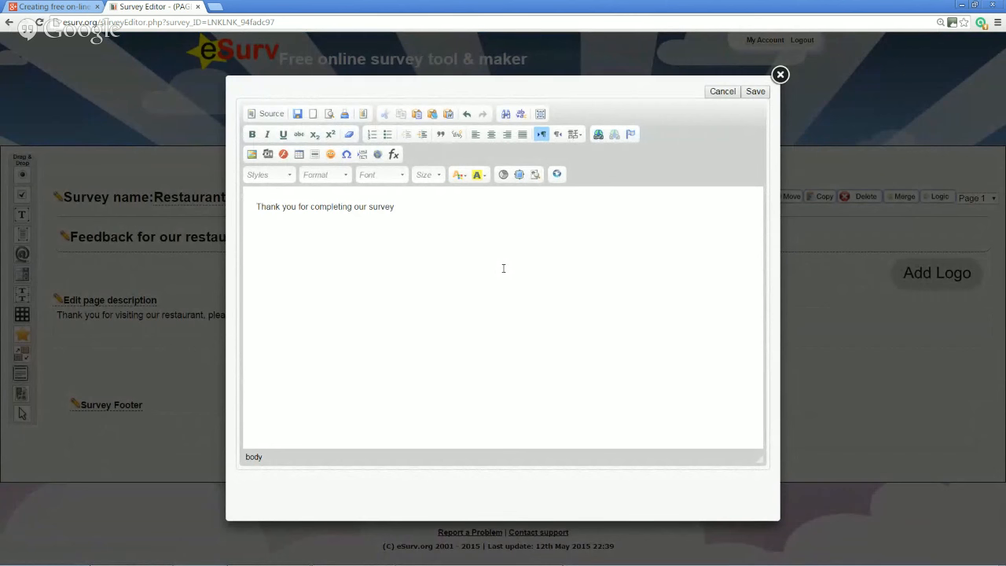
pyautogui.click(764, 90)
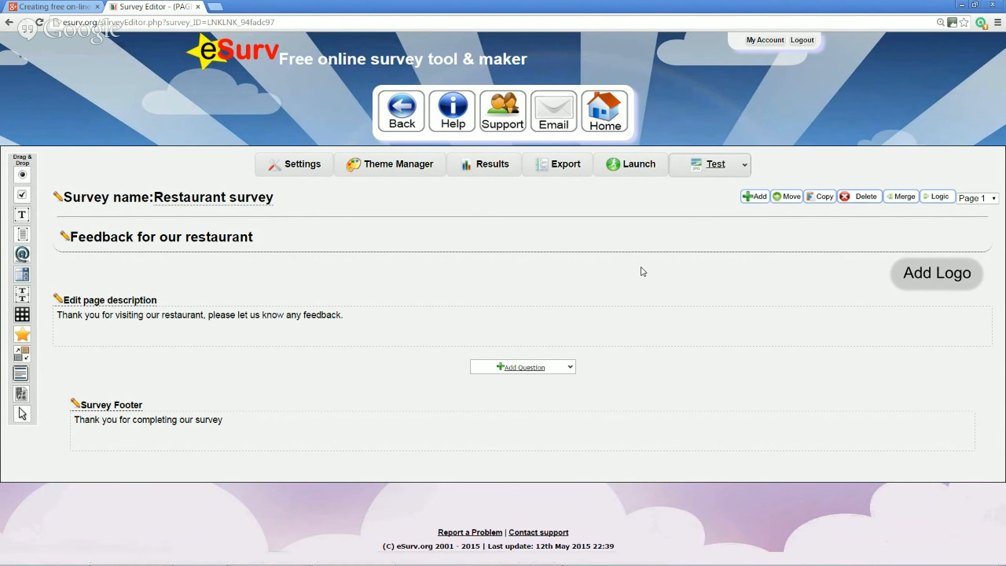
pyautogui.click(542, 368)
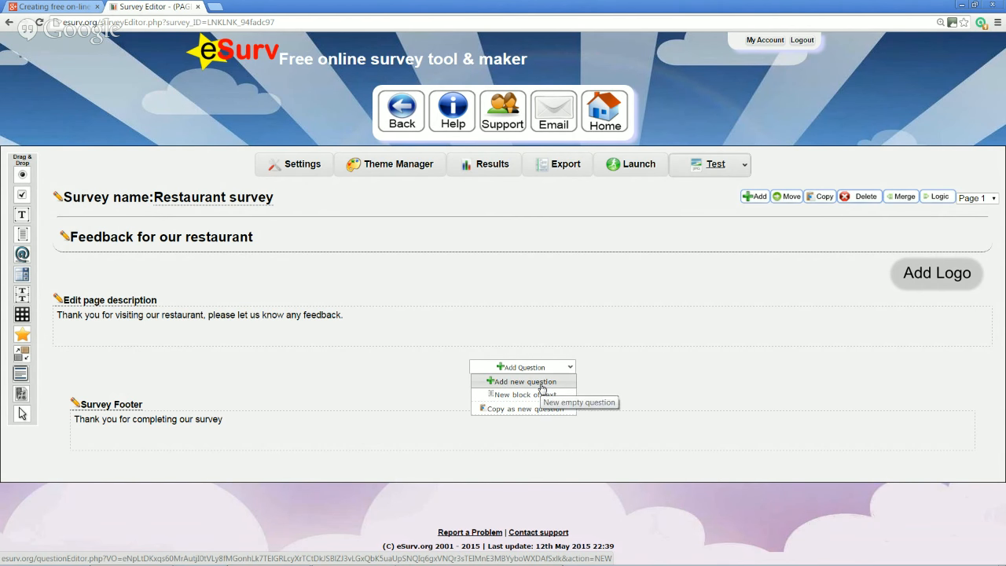
# Add a new question and make its type Single Text Box
pyautogui.click(541, 388)
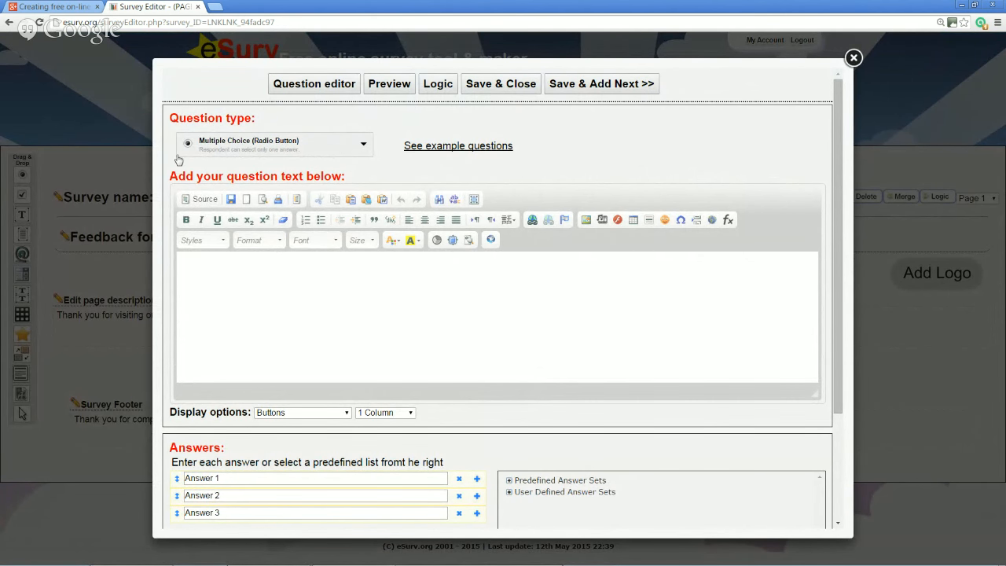
pyautogui.click(352, 151)
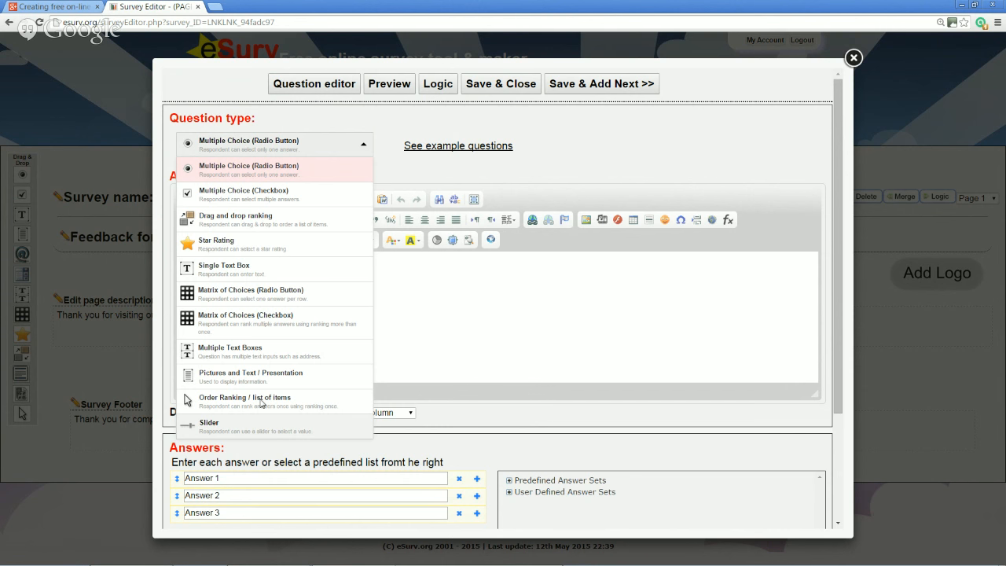
pyautogui.click(233, 277)
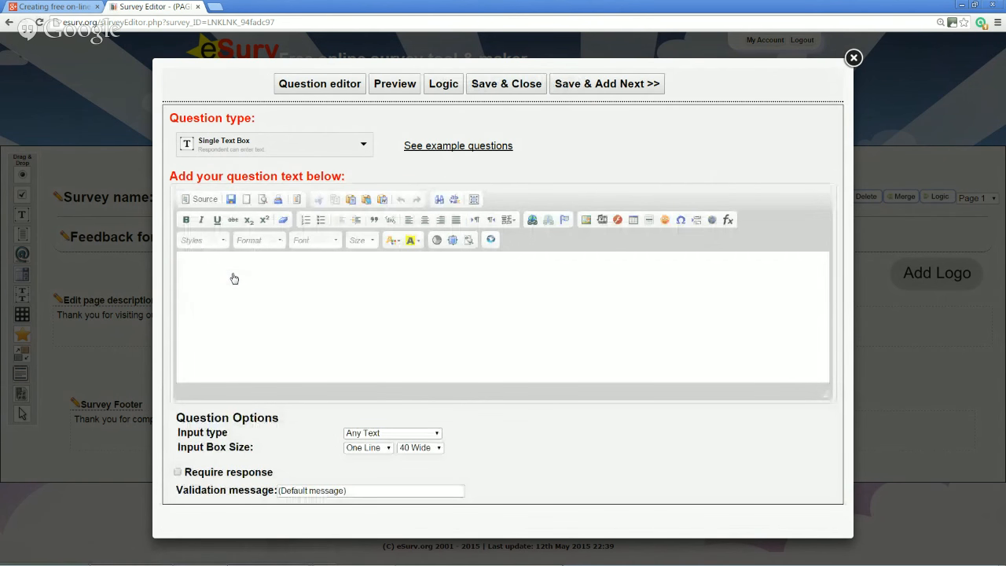
# Enter the question text 'What is your name?', trying italics and then removing them
pyautogui.click(233, 274)
pyautogui.write('What is your name?')
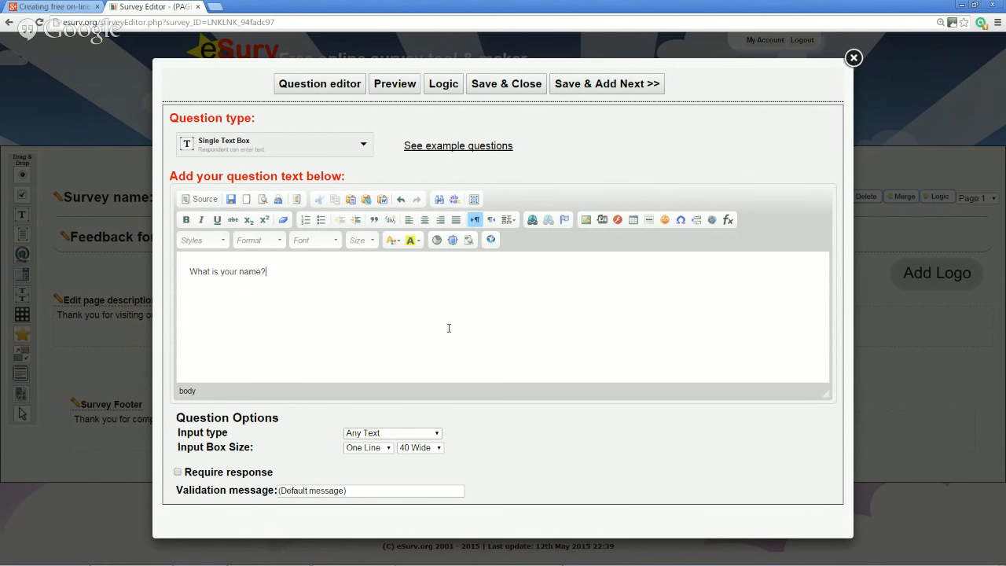
pyautogui.hotkey('ctrl', 'a')
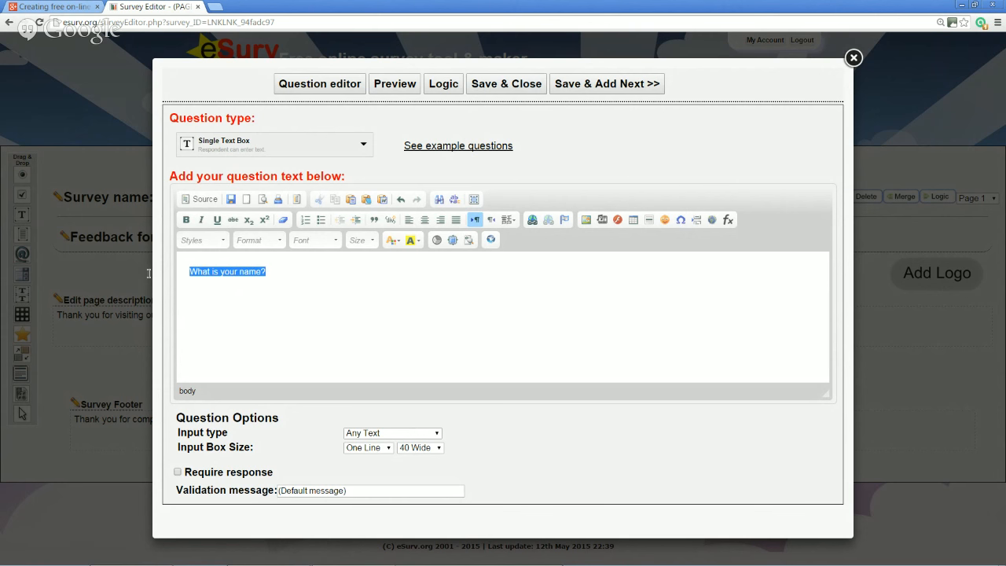
pyautogui.click(201, 220)
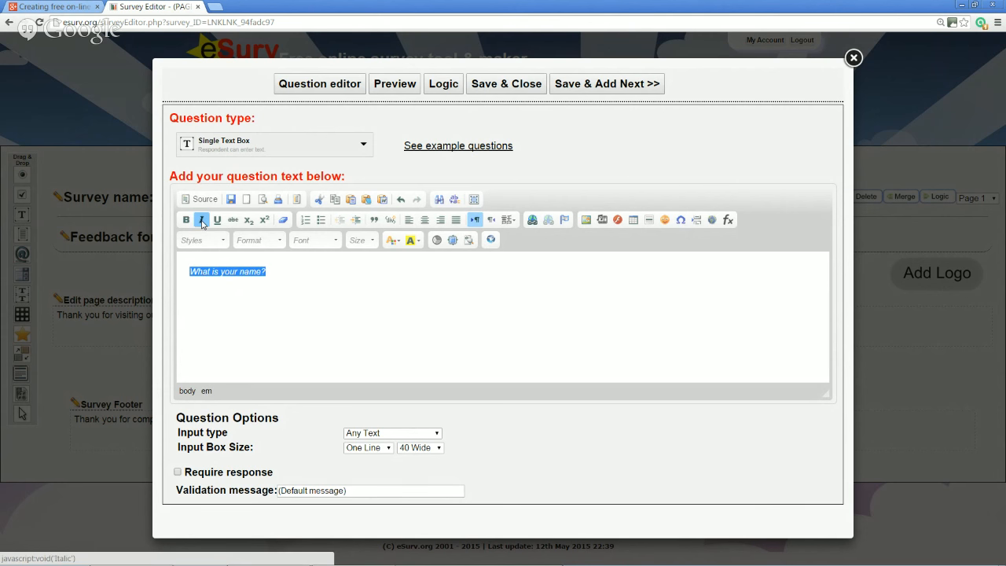
pyautogui.click(201, 220)
pyautogui.click(352, 297)
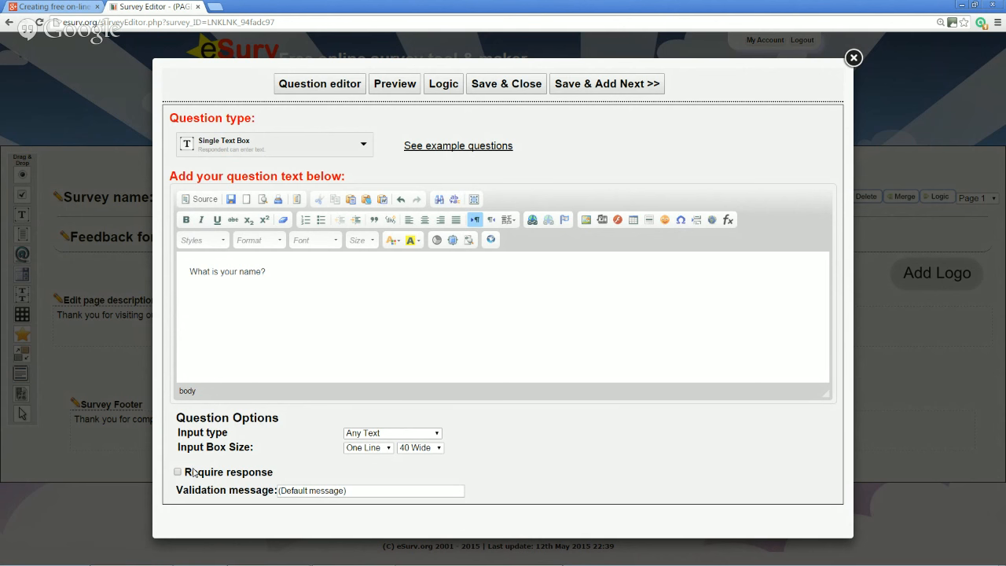
pyautogui.doubleClick(214, 433)
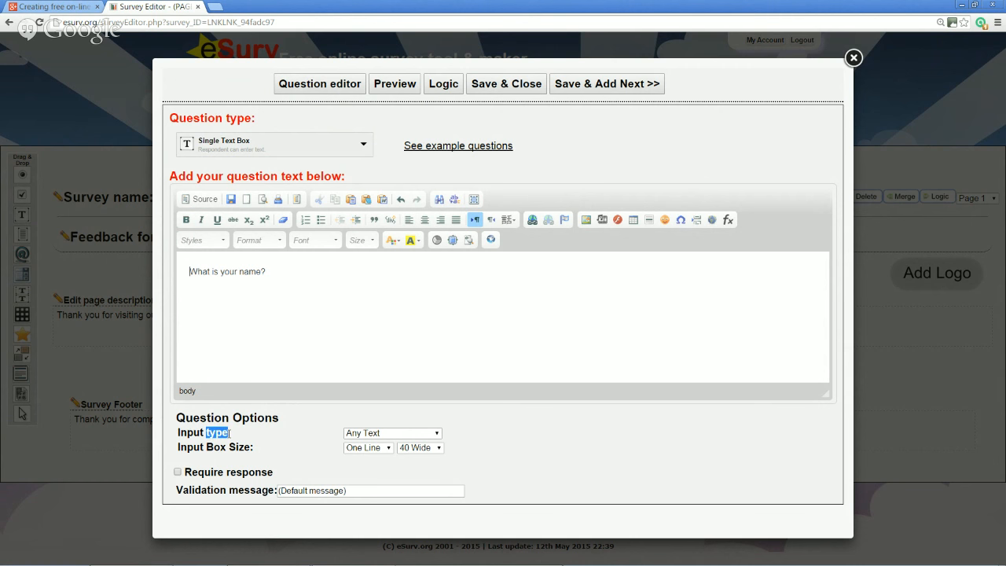
pyautogui.click(439, 434)
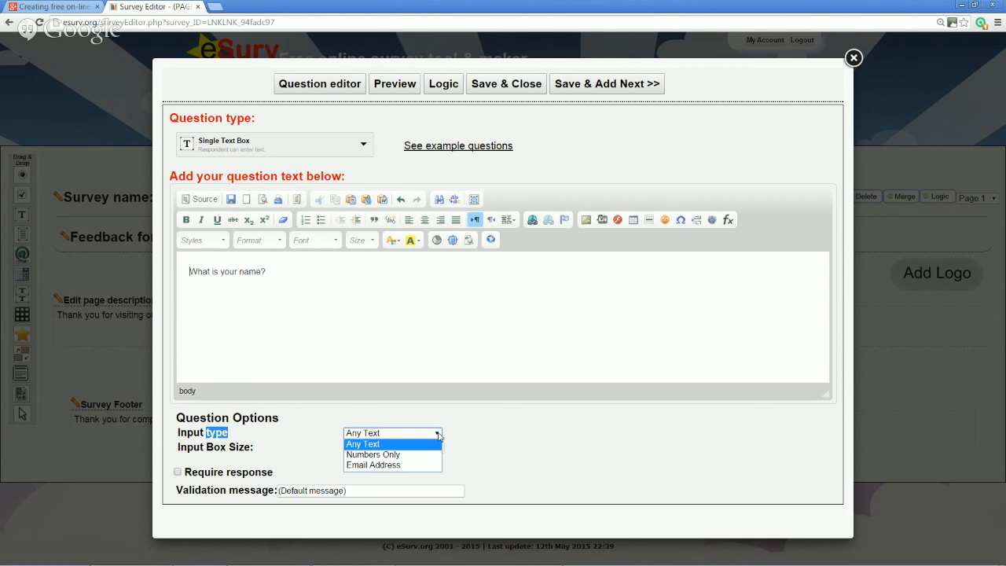
# Keep the name answer box as Any Text, One Line and 40 Wide
pyautogui.click(390, 445)
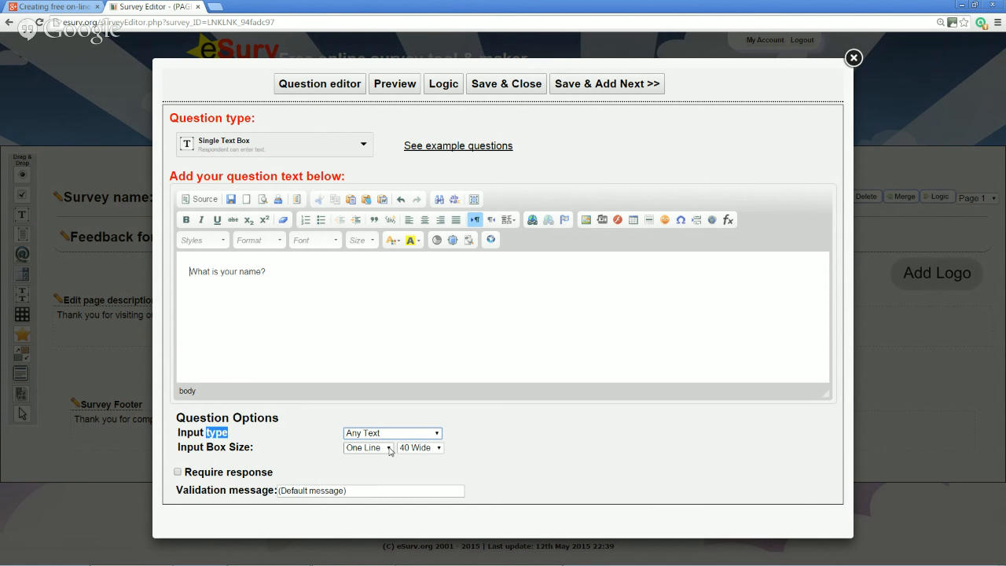
pyautogui.click(390, 447)
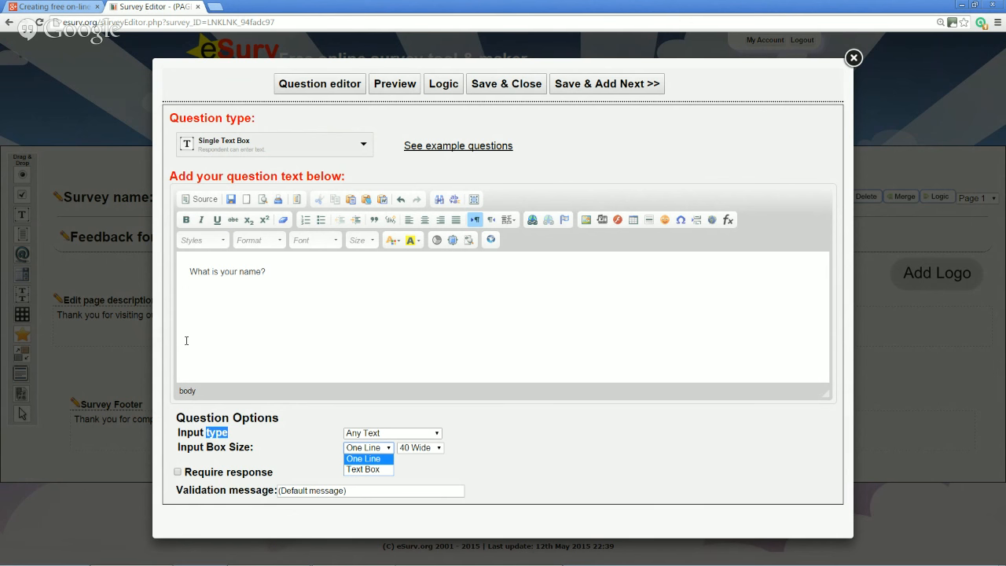
pyautogui.click(381, 462)
pyautogui.click(438, 448)
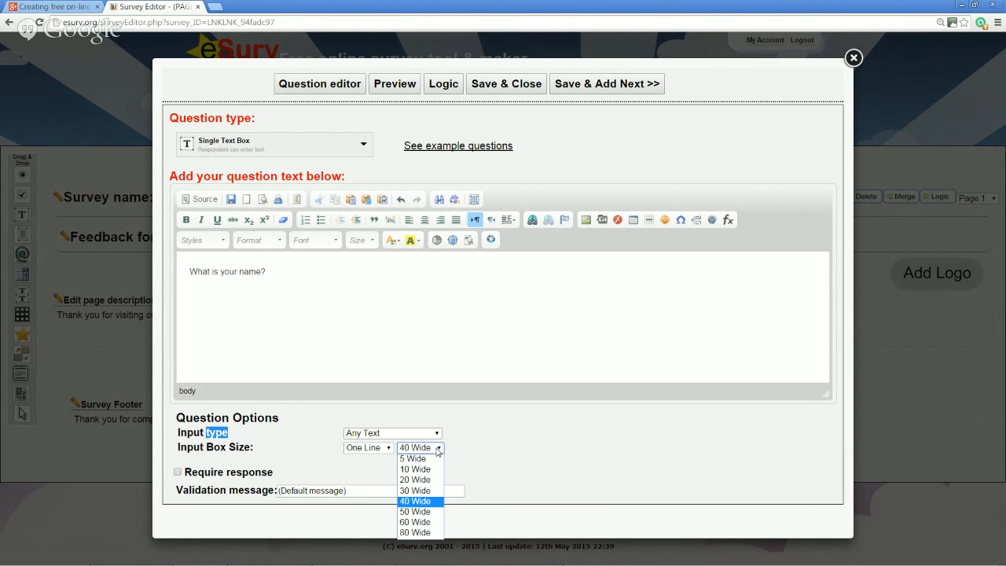
pyautogui.click(437, 503)
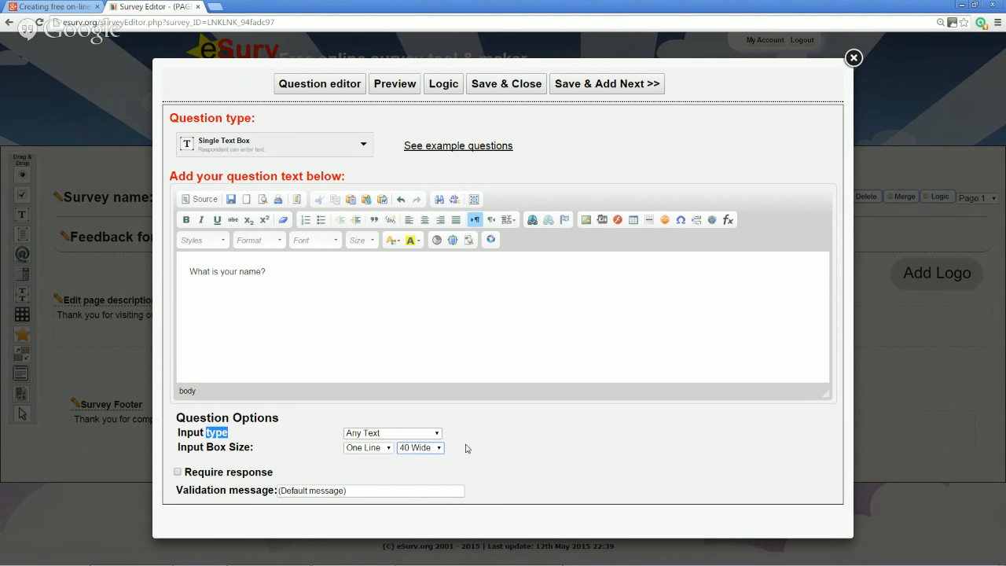
# Make the name question required with the message 'We need to know your name' and save it
pyautogui.click(178, 473)
pyautogui.click(355, 492)
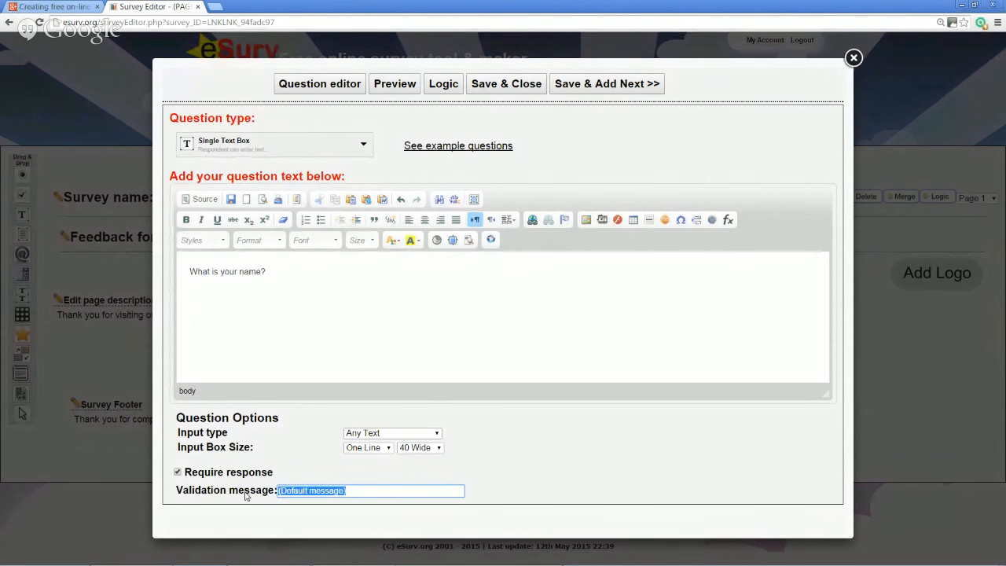
pyautogui.write('We need to kn')
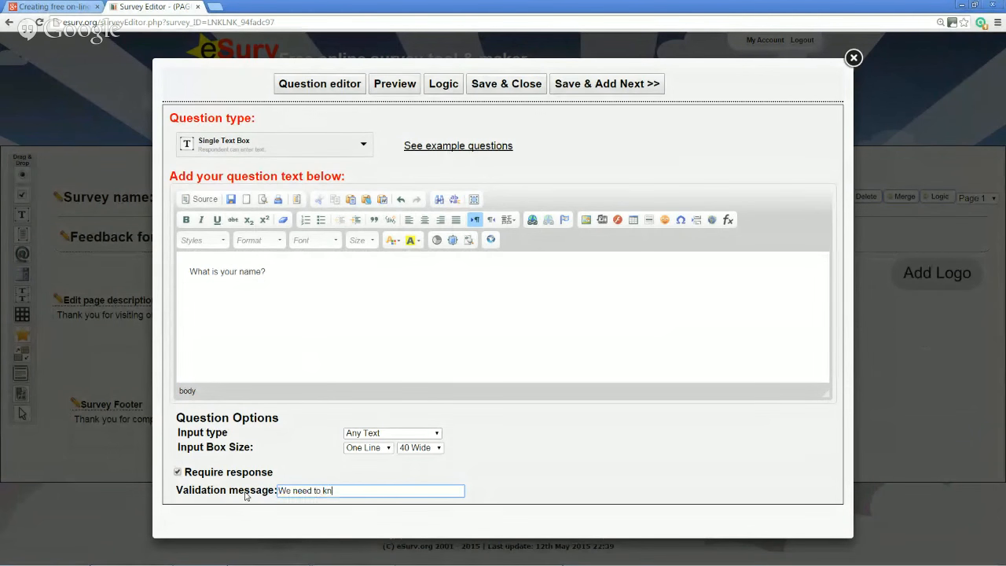
pyautogui.write('ow your name')
pyautogui.click(601, 423)
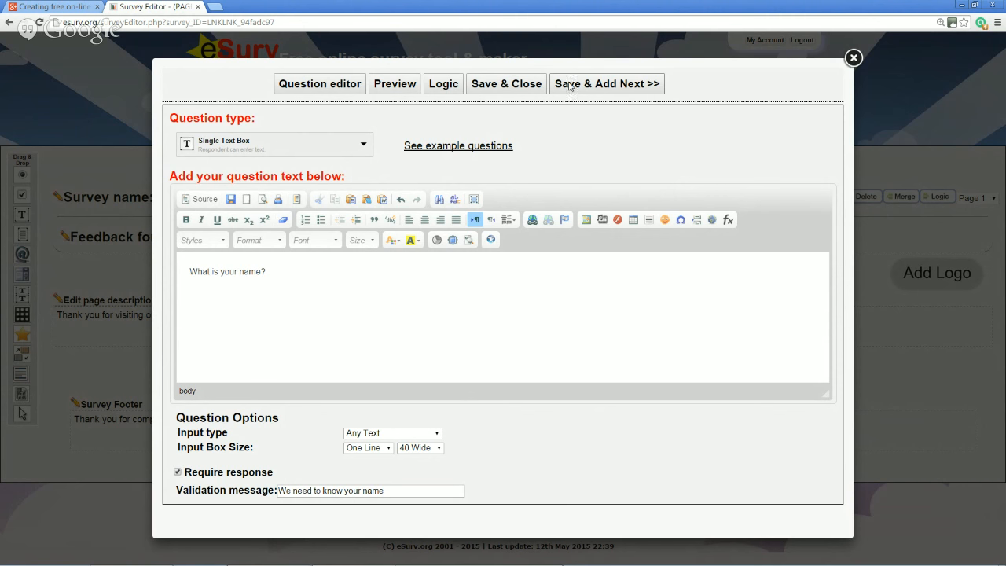
pyautogui.click(633, 92)
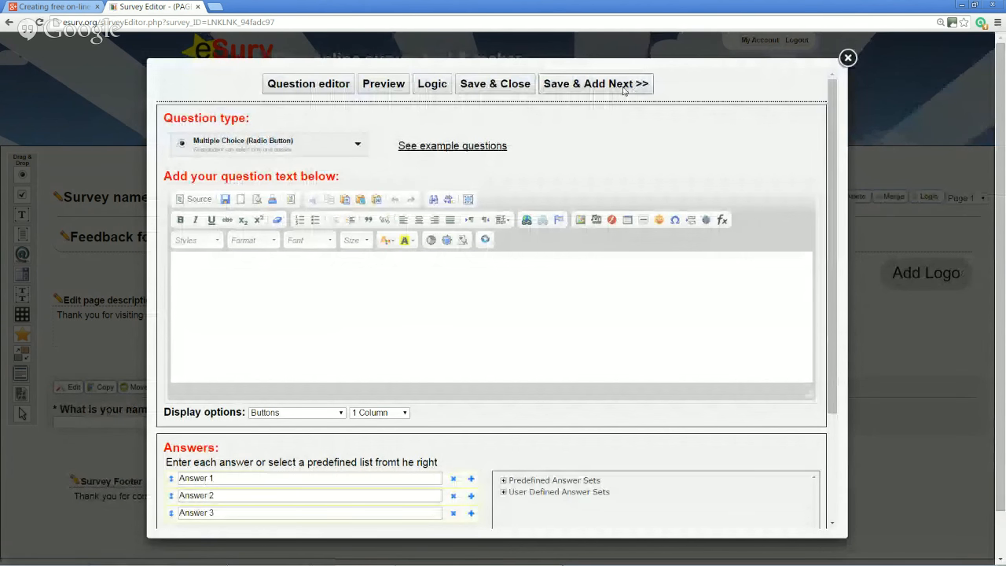
# Add a required Numbers Only Single Text Box question 'What is your age?' and save it
pyautogui.click(331, 150)
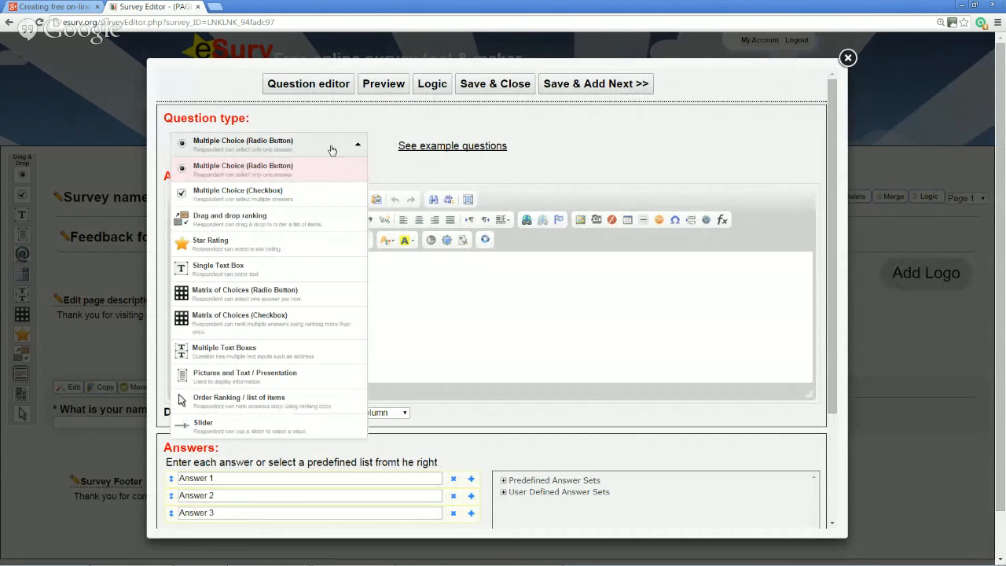
pyautogui.click(276, 272)
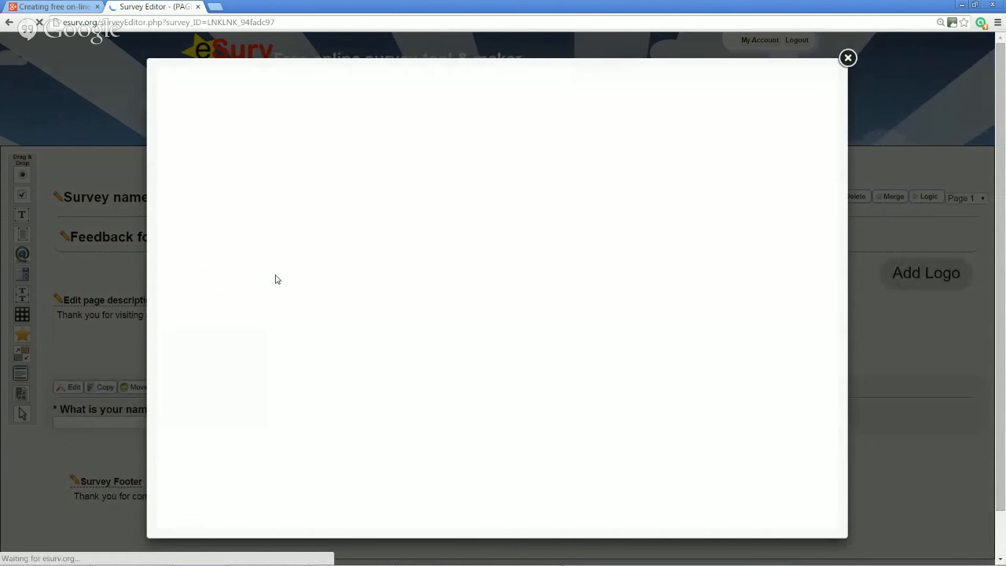
pyautogui.write('What is your age')
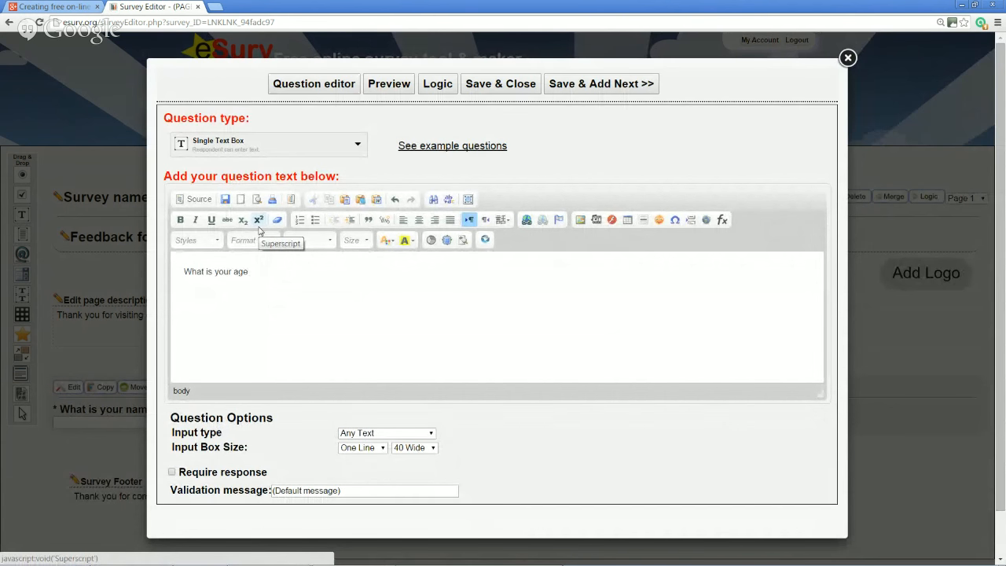
pyautogui.write('?')
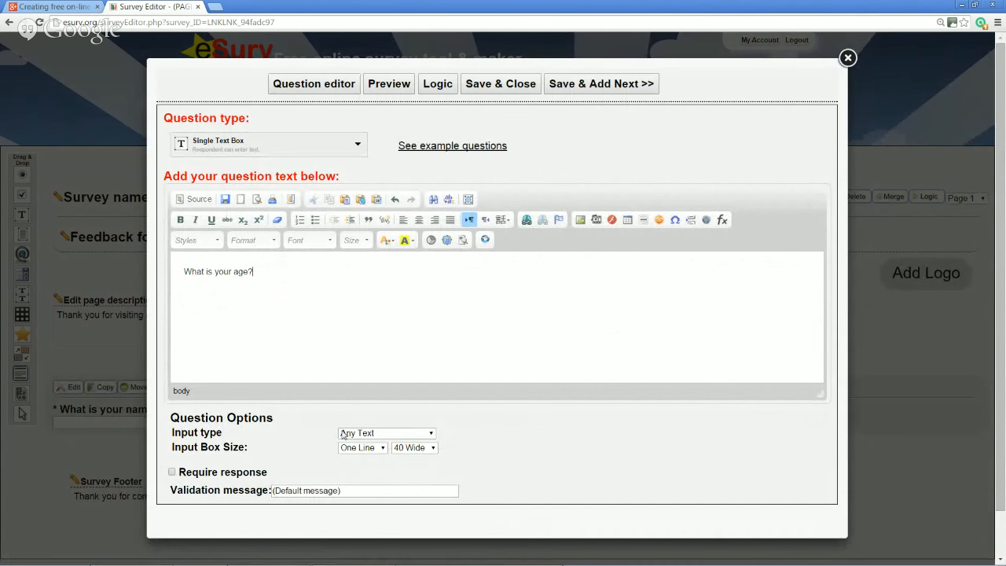
pyautogui.click(398, 433)
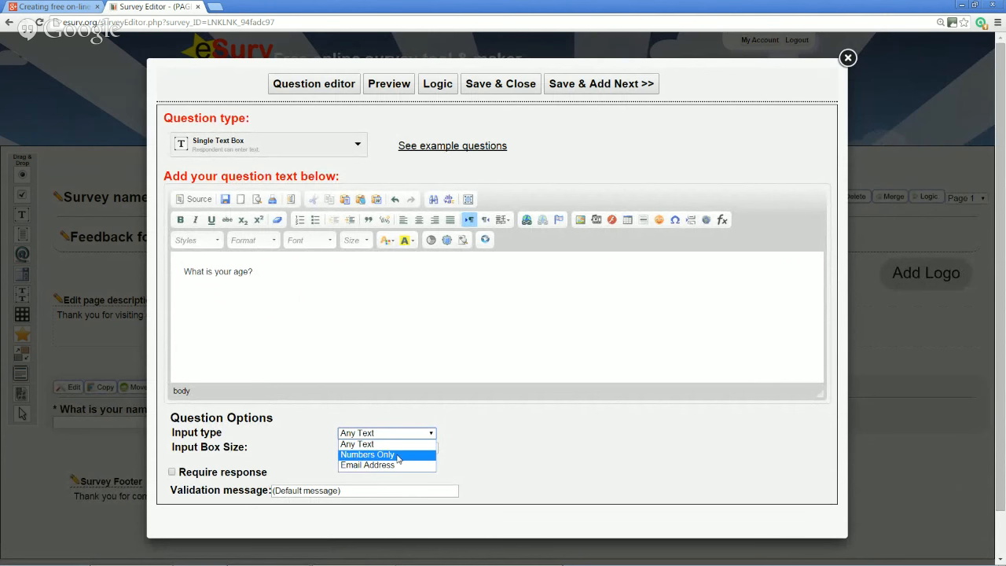
pyautogui.click(399, 455)
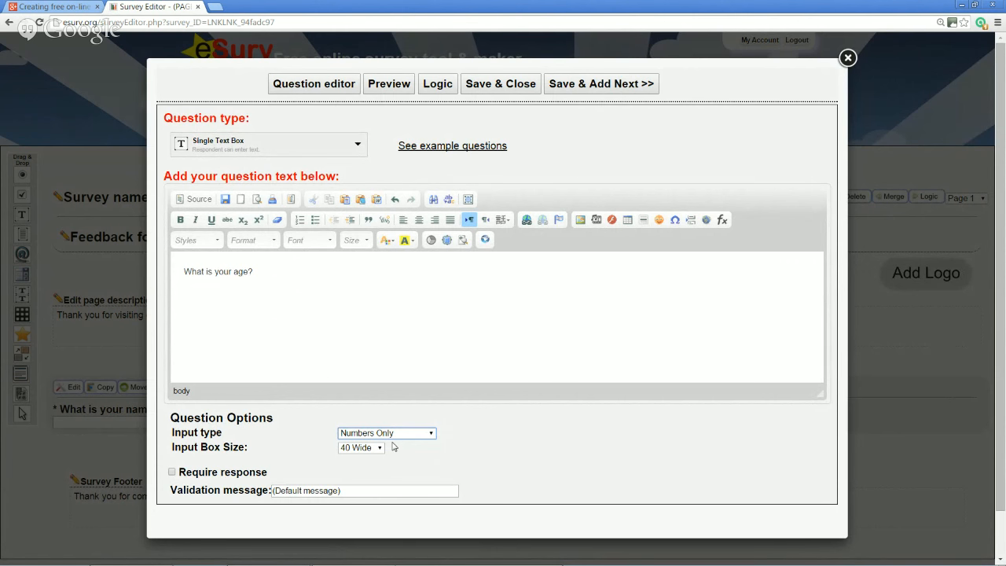
pyautogui.click(245, 474)
pyautogui.click(580, 85)
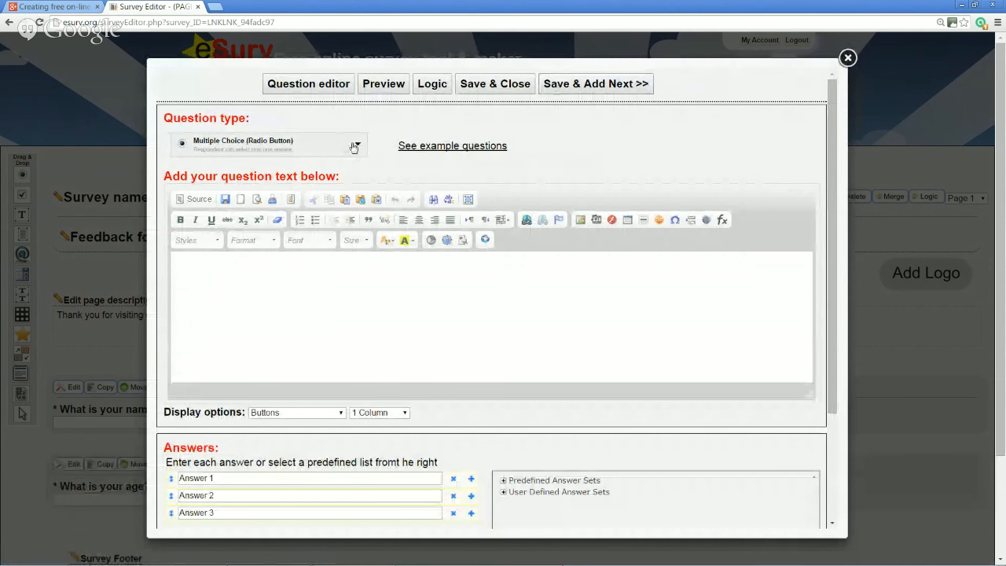
# Switch the question type to Multiple Choice (Checkbox) and enter 'How did you hear about our restaurant?'
pyautogui.click(354, 146)
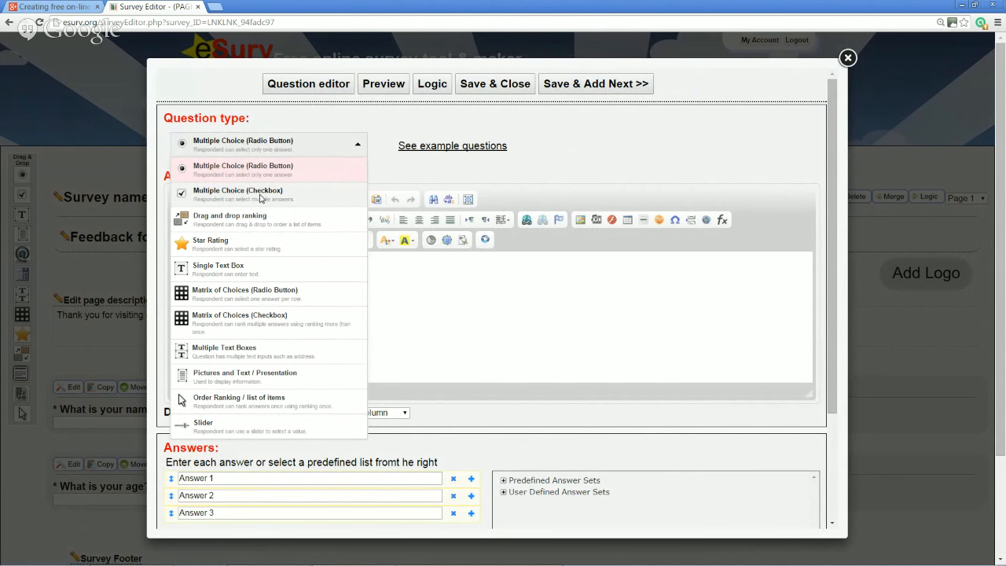
pyautogui.click(261, 198)
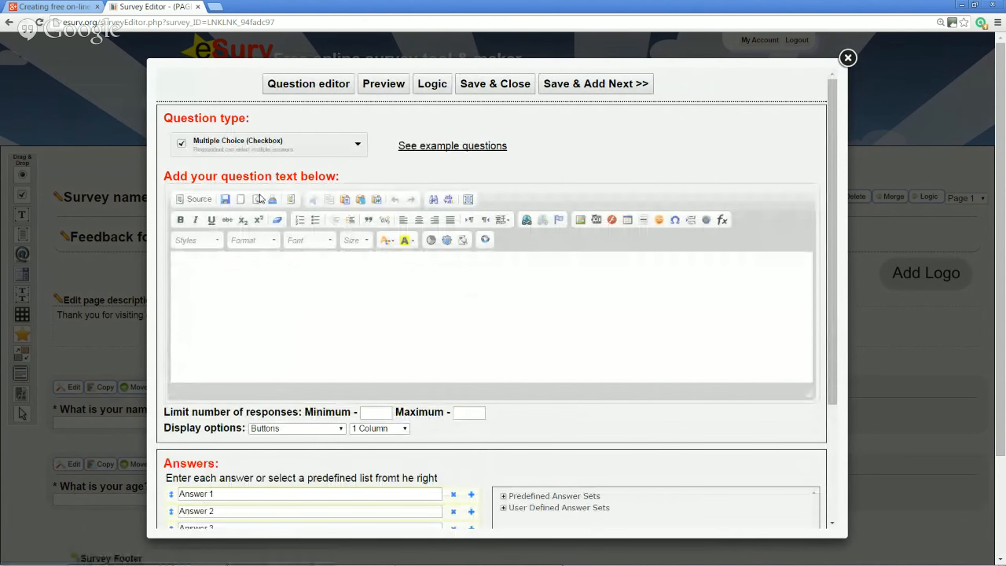
pyautogui.click(310, 281)
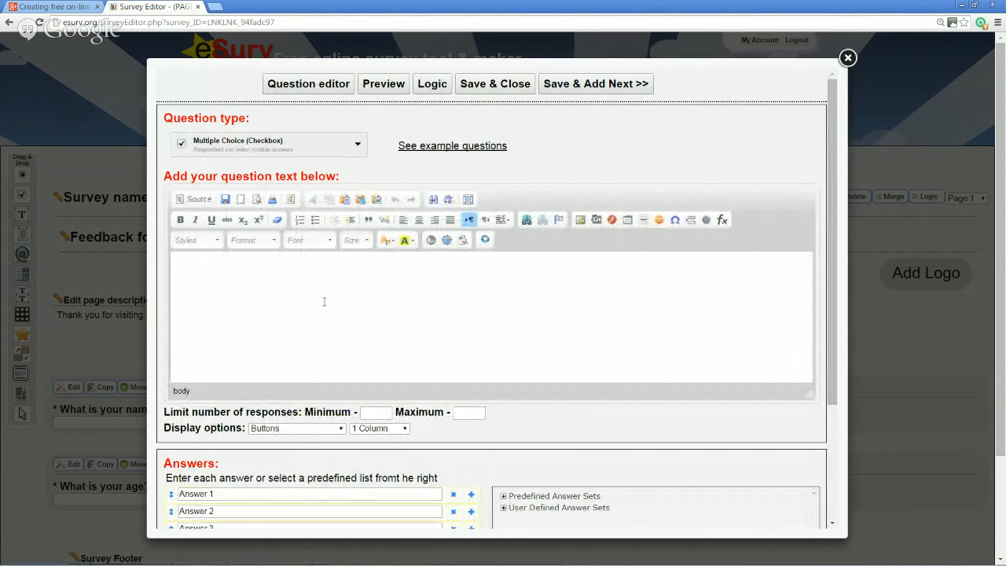
pyautogui.write('How did you hear')
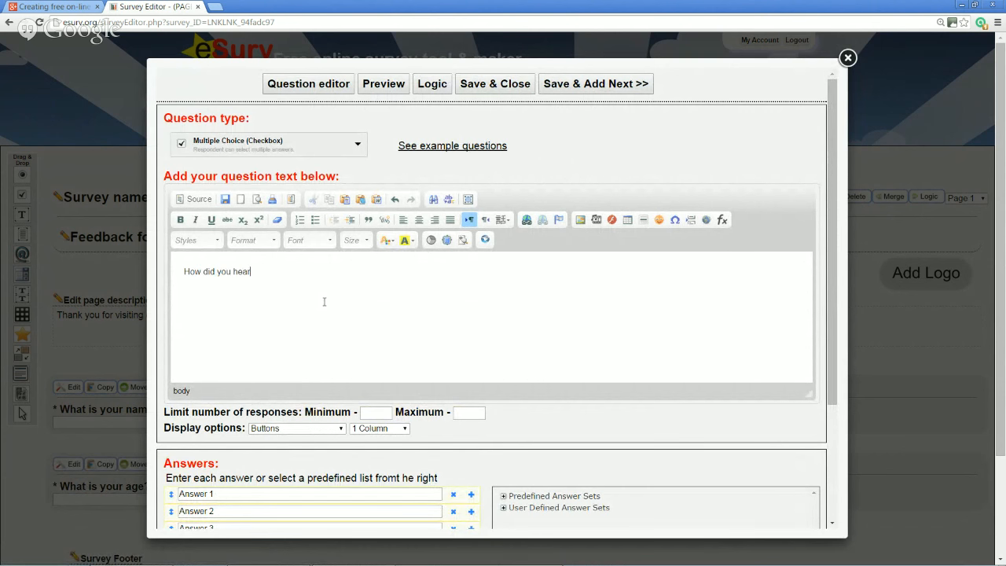
pyautogui.write(' about our restaurant?')
pyautogui.scroll(-2, 411, 331)
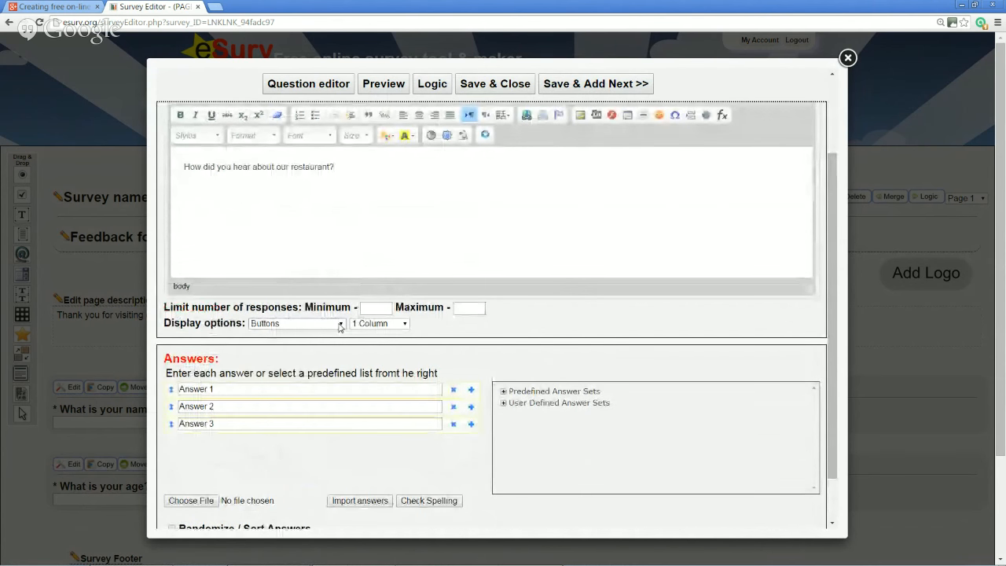
# Keep answers displayed as Buttons and fill in the answers Newspaper, Advert and Word of mouth
pyautogui.click(341, 323)
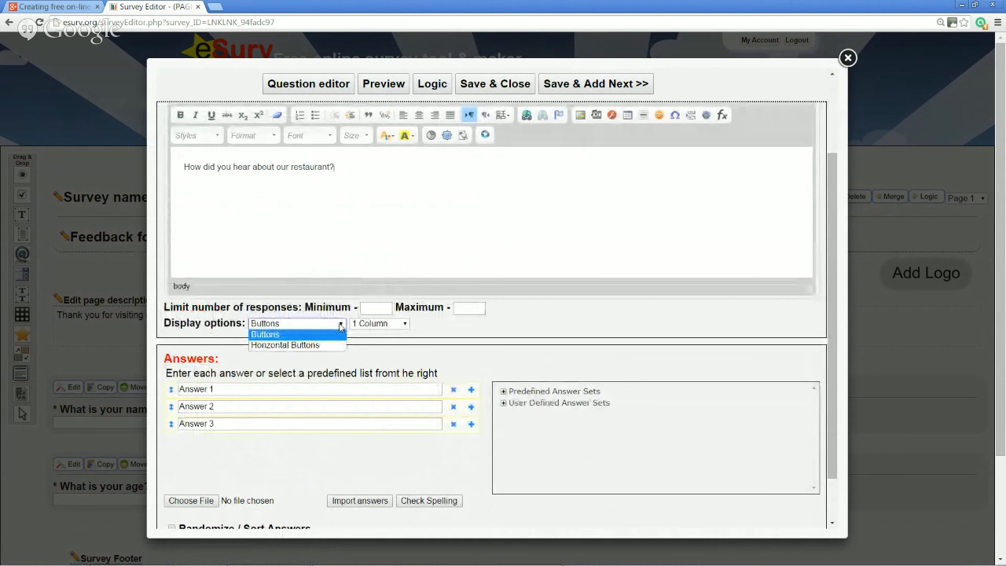
pyautogui.click(341, 328)
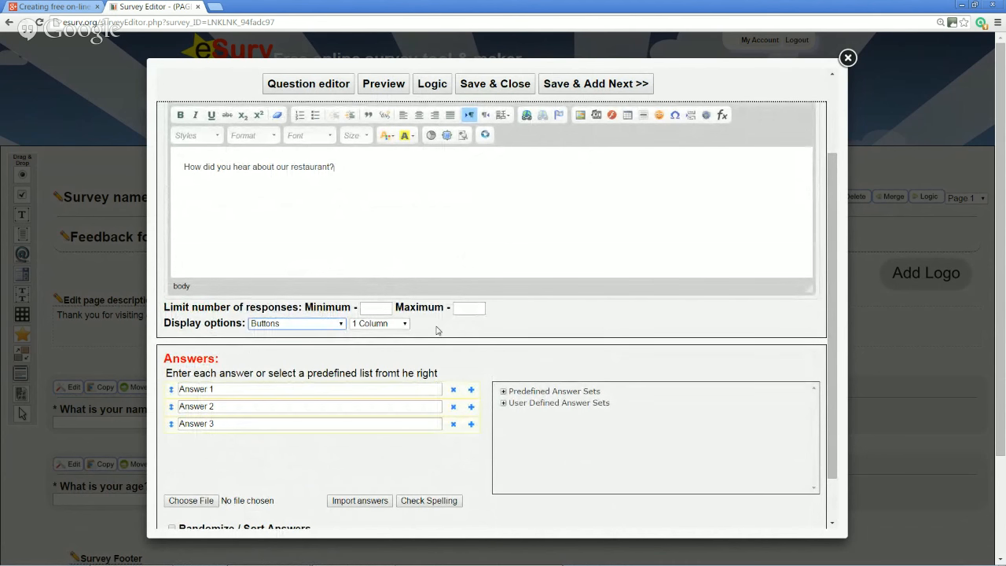
pyautogui.click(350, 389)
pyautogui.moveTo(351, 388); pyautogui.dragTo(167, 393)
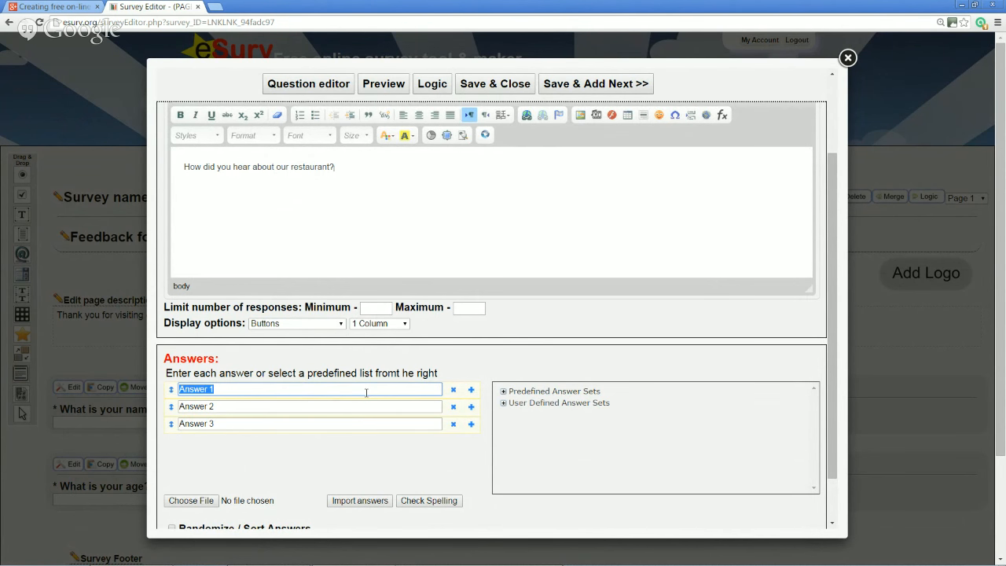
pyautogui.write('Newspaper')
pyautogui.press('Tab')
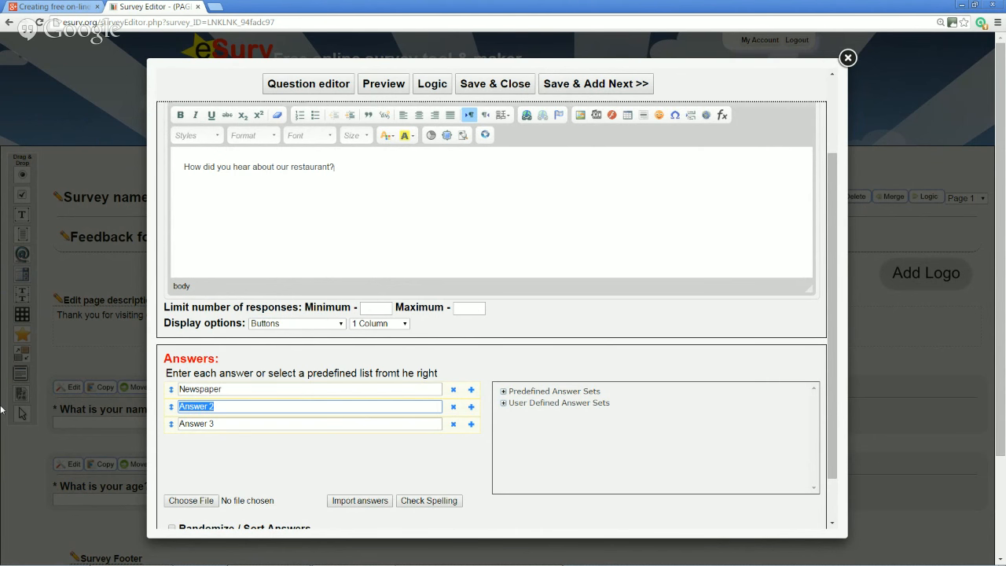
pyautogui.write('Advert')
pyautogui.press('Tab')
pyautogui.write('W')
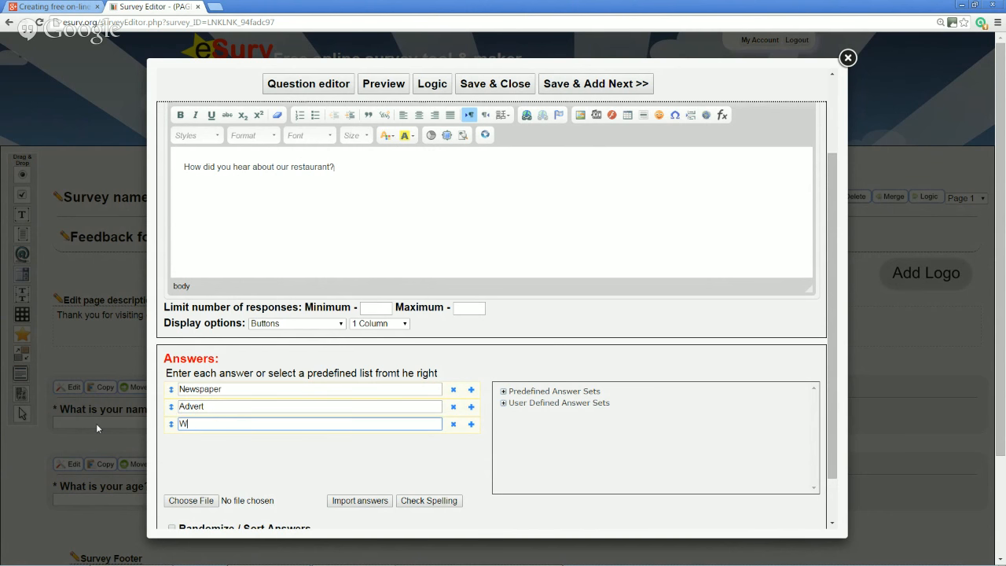
pyautogui.write('ord of mouth')
# Add a 'Walked past' answer, delete Newspaper, and tick Require response
pyautogui.click(472, 425)
pyautogui.click(331, 438)
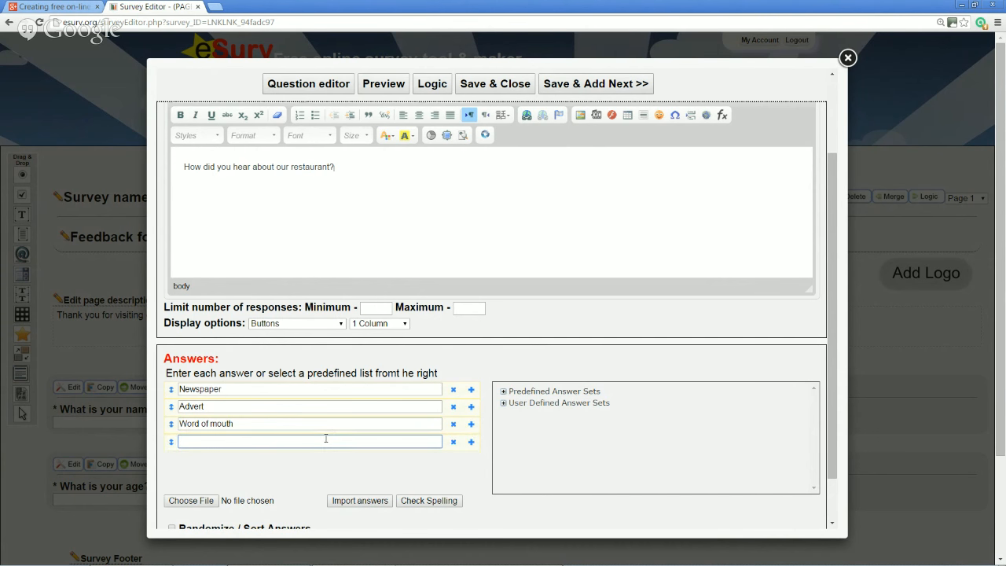
pyautogui.write('Wlak')
pyautogui.press('BackSpace')
pyautogui.write('alked past')
pyautogui.click(454, 391)
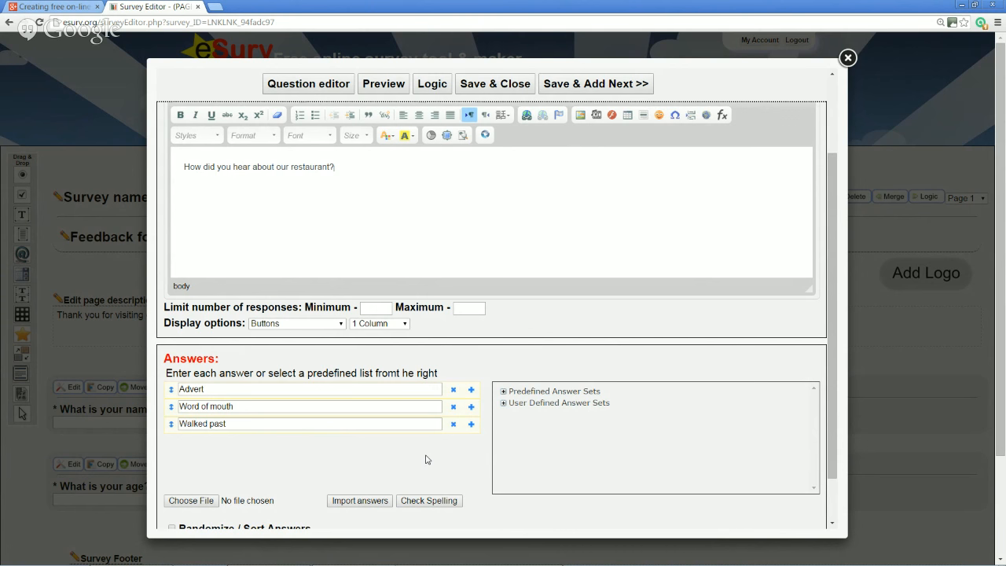
pyautogui.scroll(-1, 429, 460)
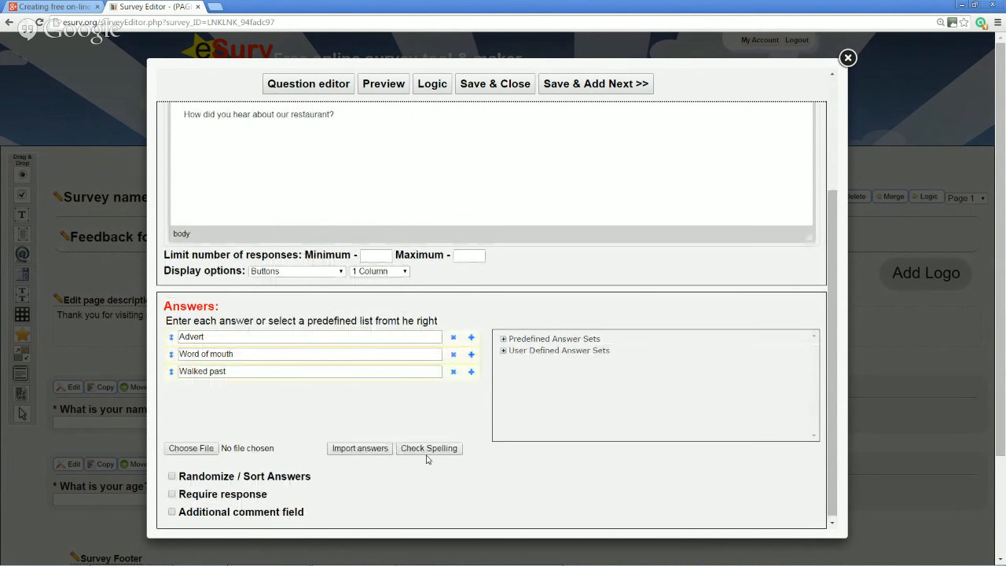
pyautogui.click(172, 493)
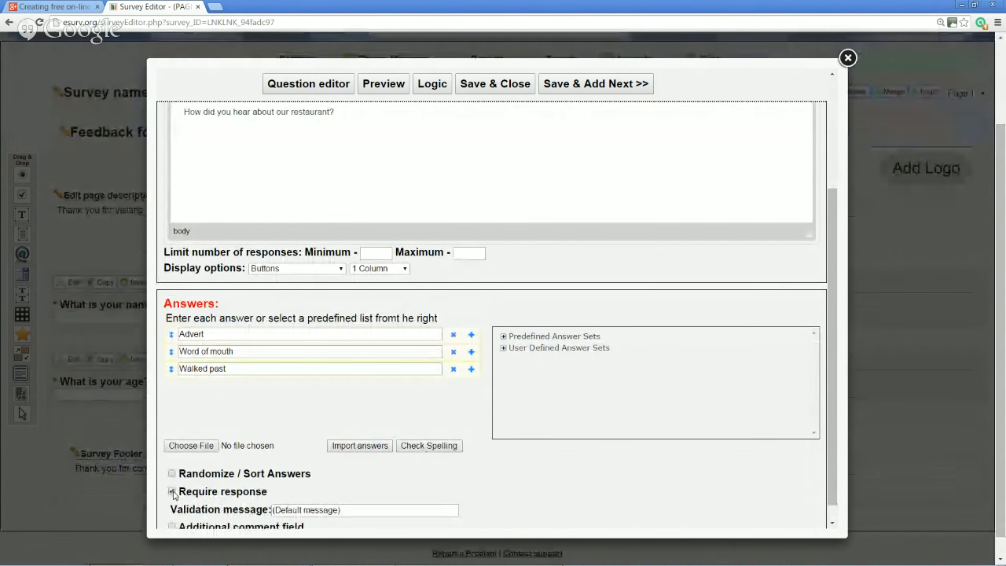
pyautogui.scroll(-1, 302, 501)
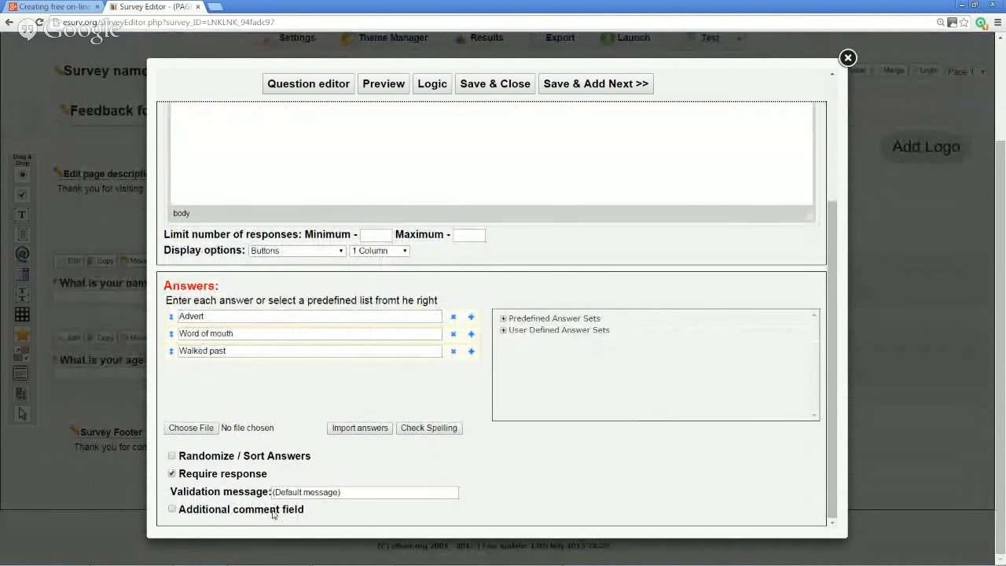
pyautogui.scroll(5, 275, 503)
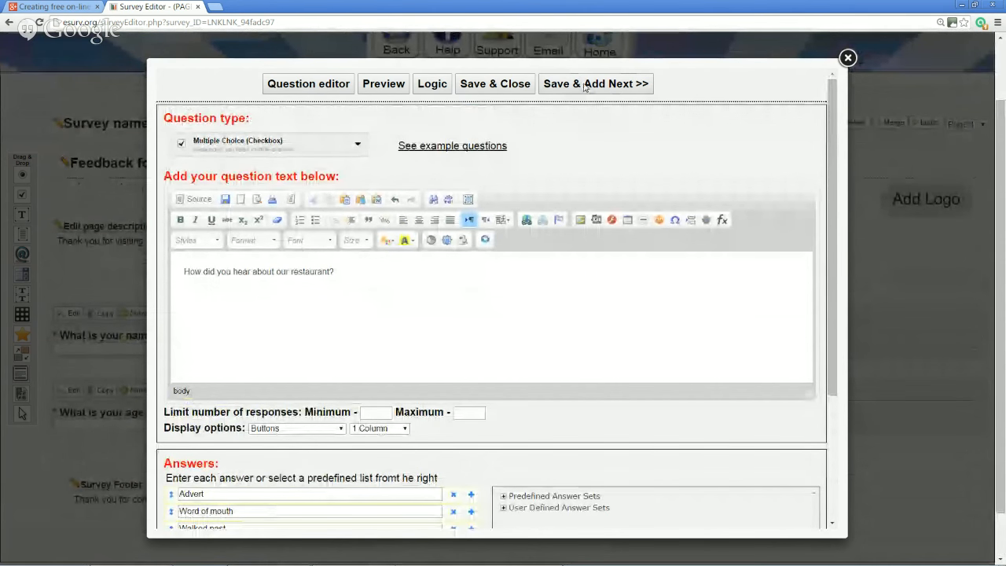
# Save the checkbox question and open the Add Question options below the last question
pyautogui.click(515, 84)
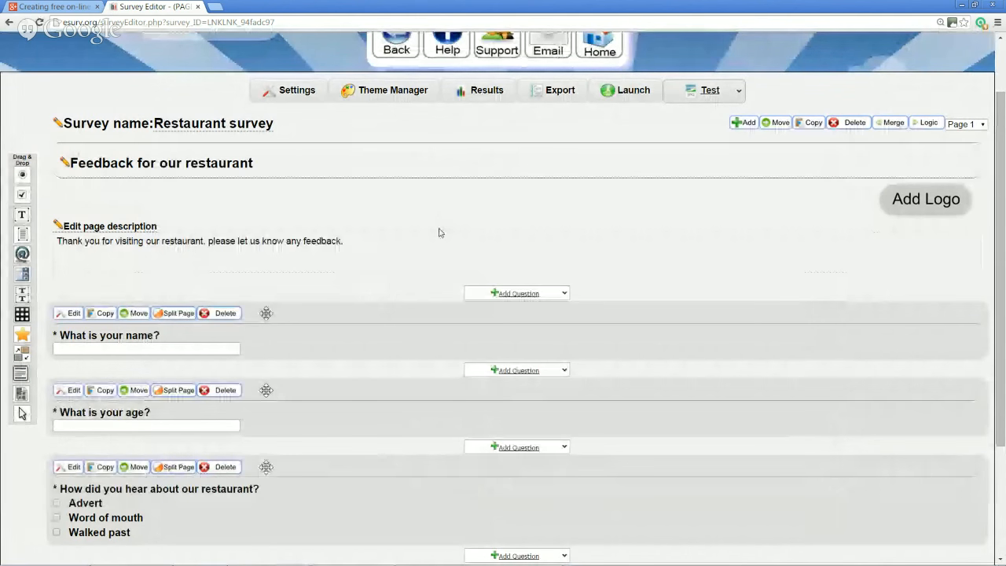
pyautogui.scroll(-3, 439, 231)
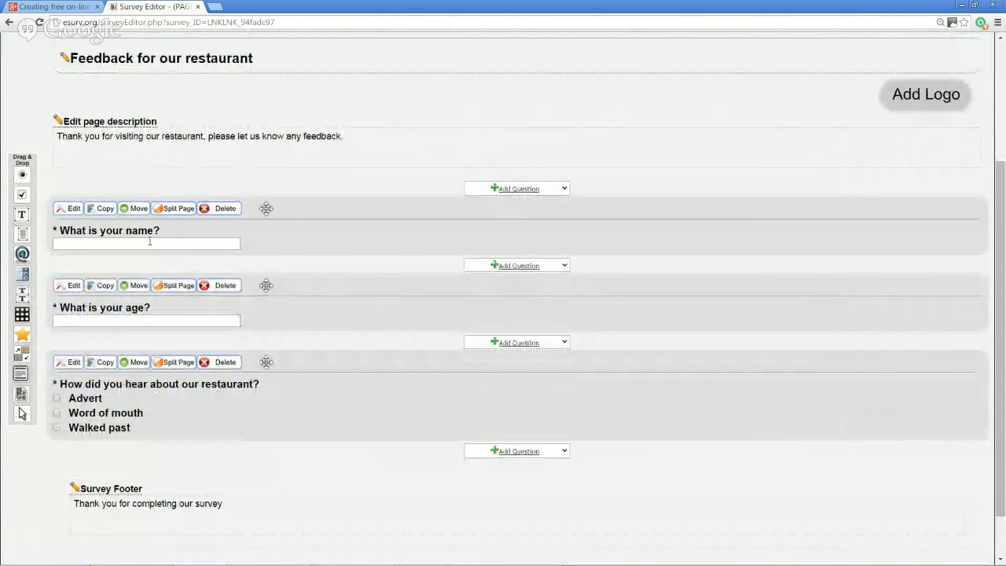
pyautogui.scroll(5, 417, 241)
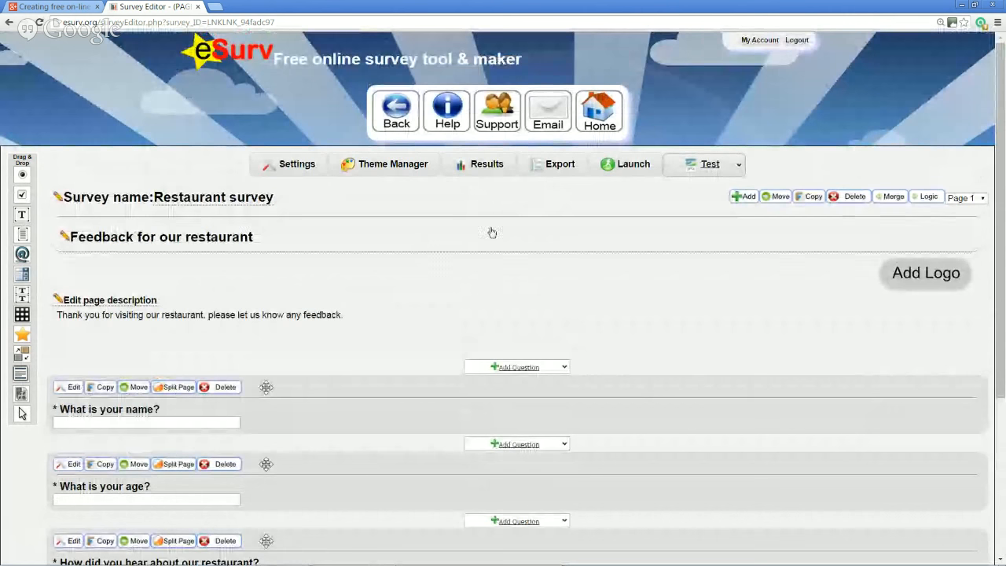
pyautogui.click(706, 165)
pyautogui.scroll(-6, 417, 254)
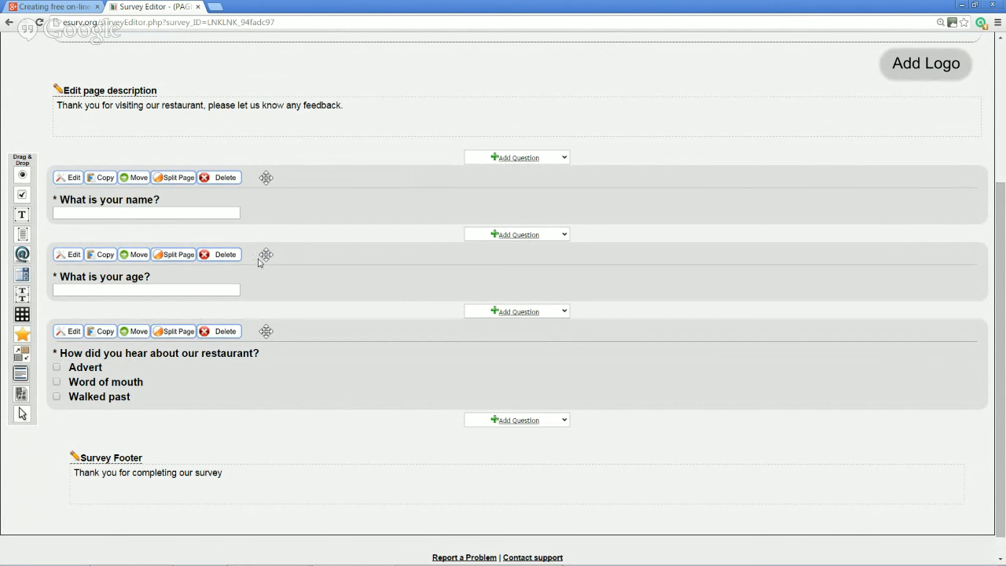
pyautogui.click(556, 234)
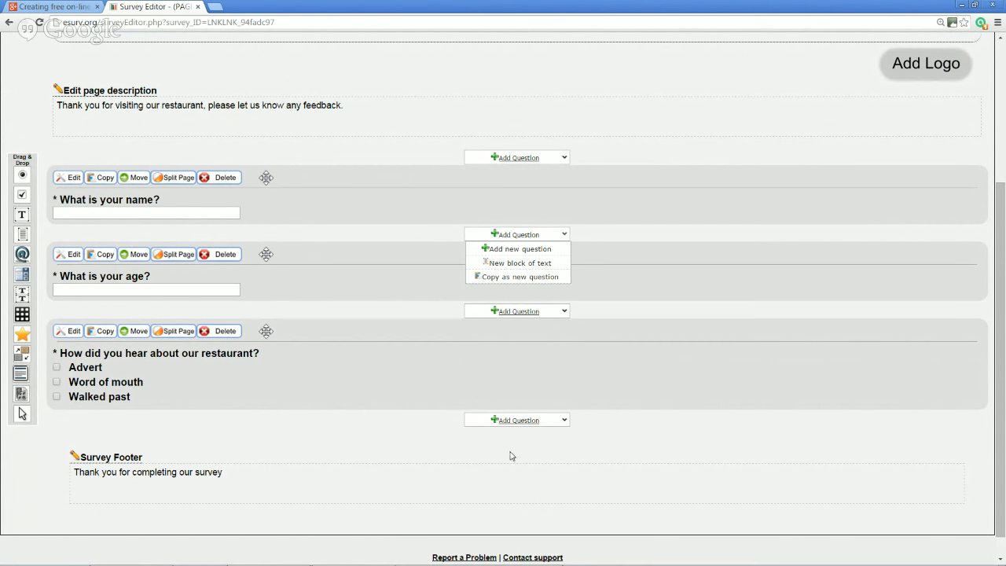
pyautogui.click(526, 422)
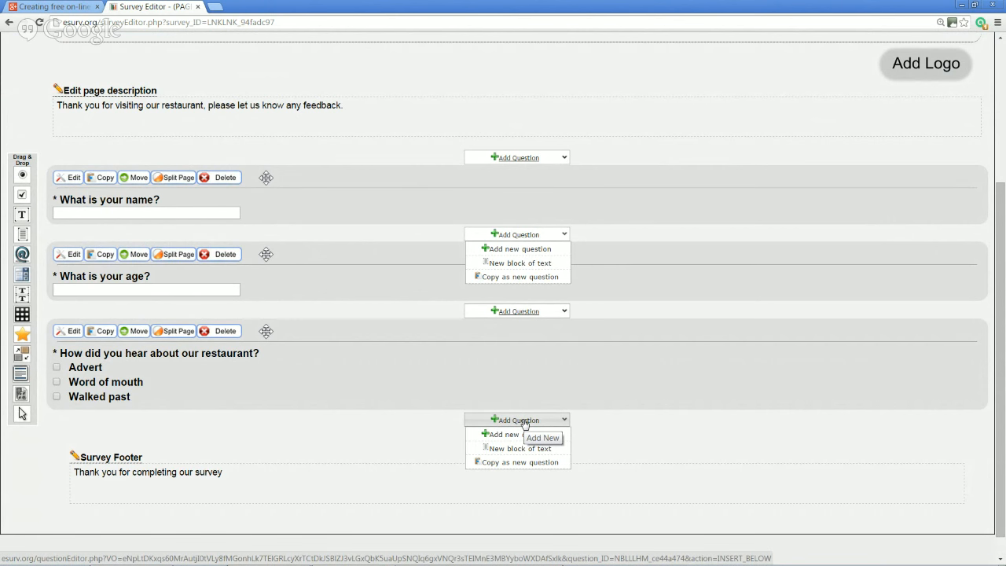
# Add a Matrix of Choices (Radio Button) question reading 'How would you rate our restaurant?'
pyautogui.click(523, 421)
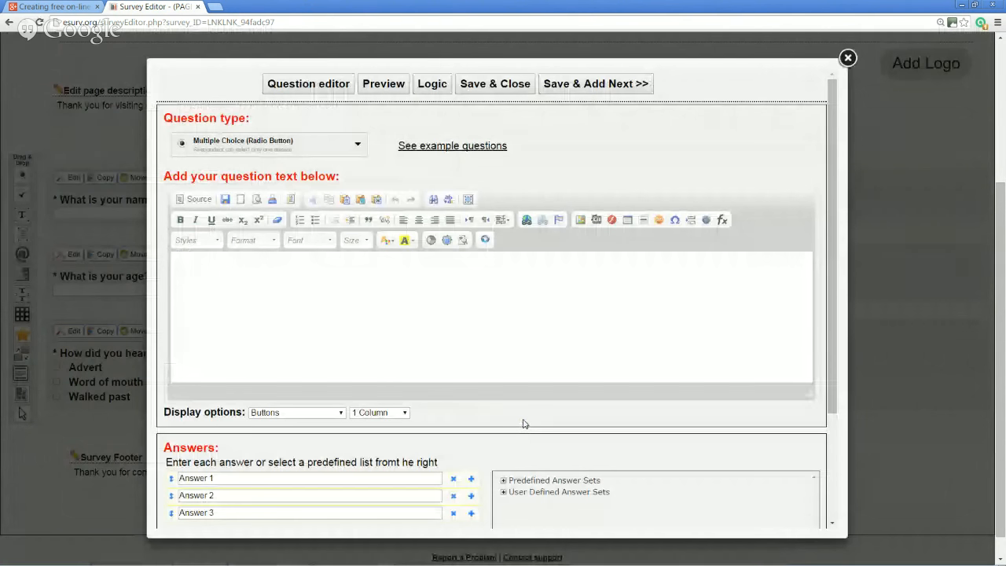
pyautogui.click(358, 144)
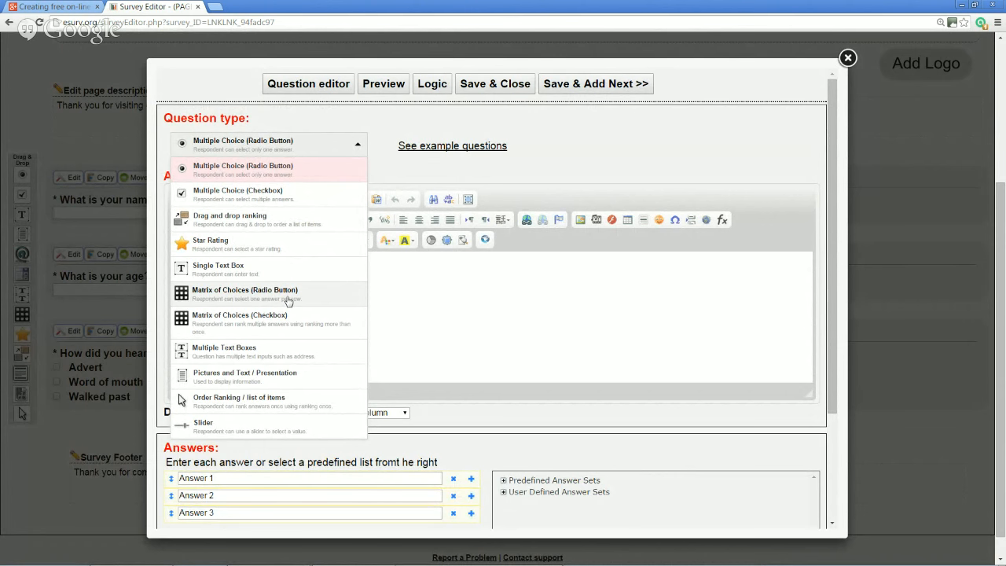
pyautogui.click(289, 301)
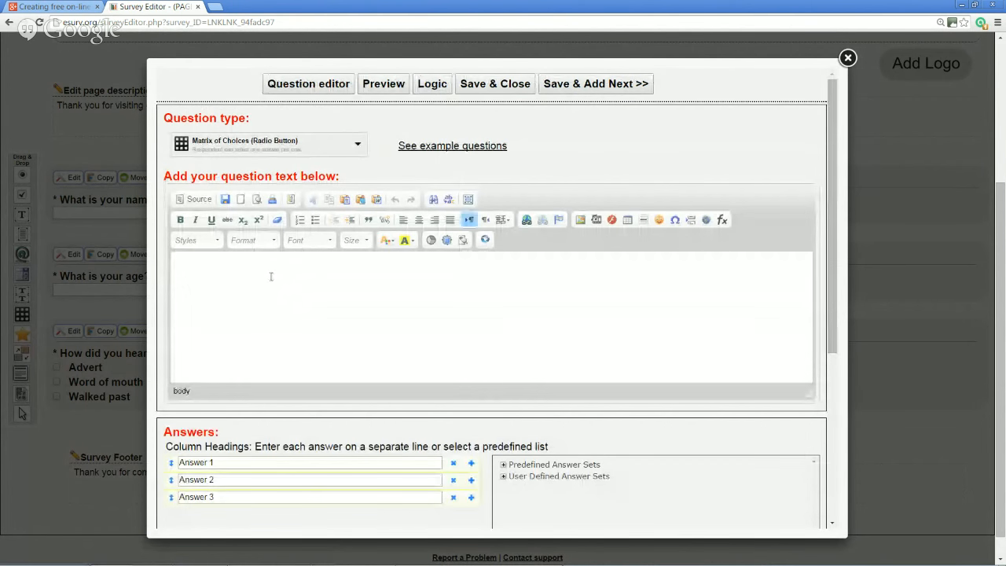
pyautogui.write('How would you rate o')
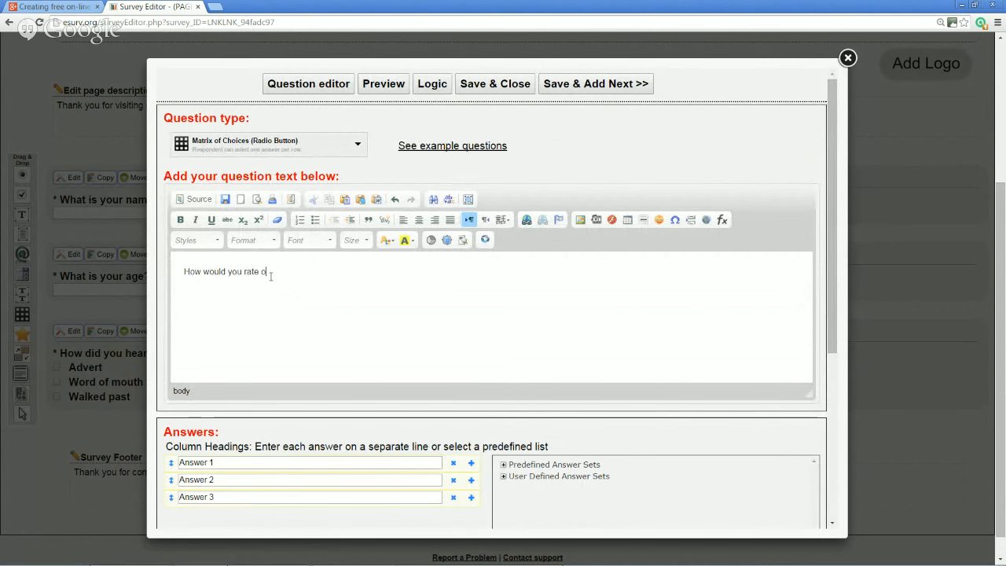
pyautogui.write('ur restaurant?')
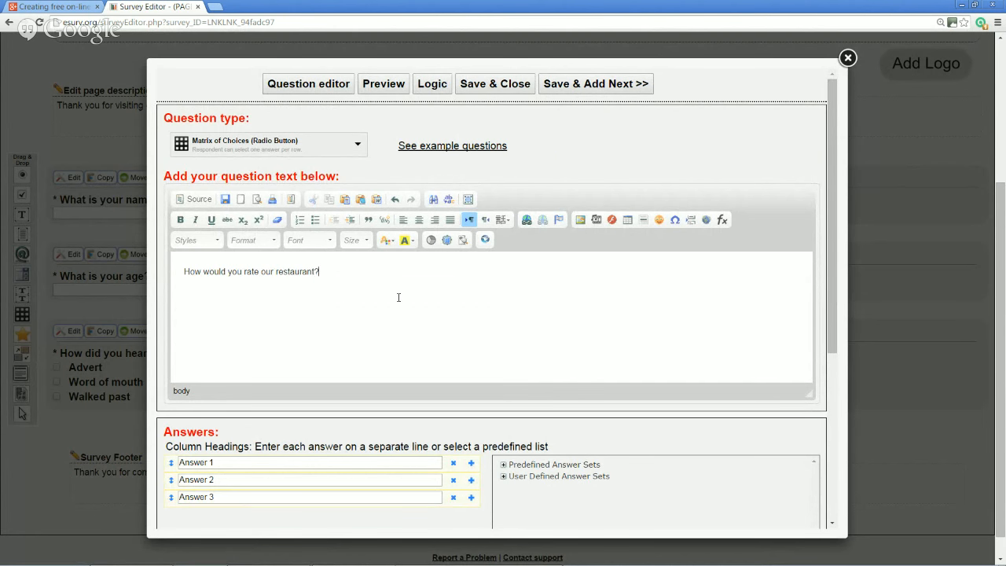
pyautogui.scroll(-1, 398, 297)
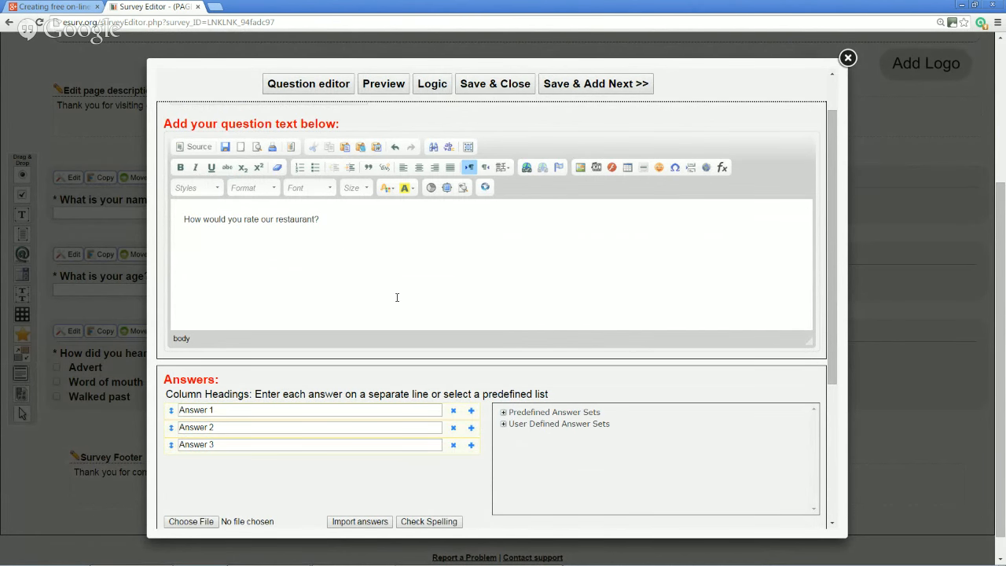
pyautogui.scroll(-2, 397, 297)
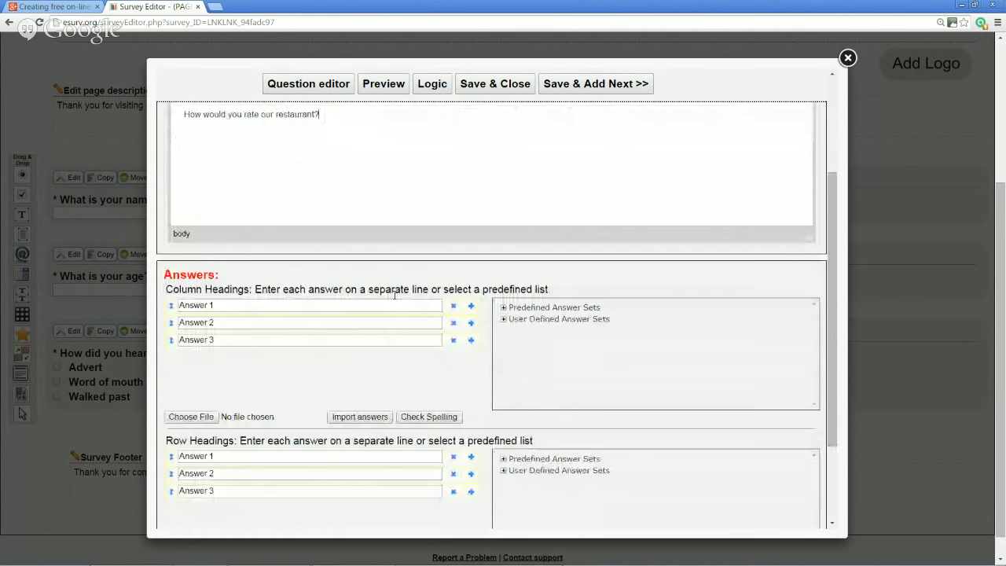
# Replace the three placeholder column headings with the food, service and atmosphere 'How was…?' questions
pyautogui.moveTo(165, 289); pyautogui.dragTo(250, 290)
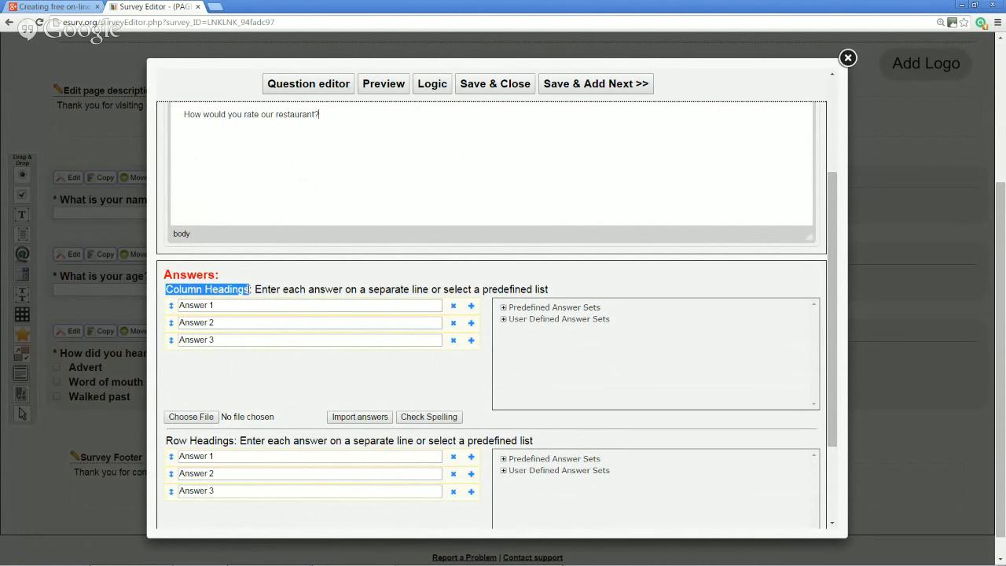
pyautogui.click(288, 306)
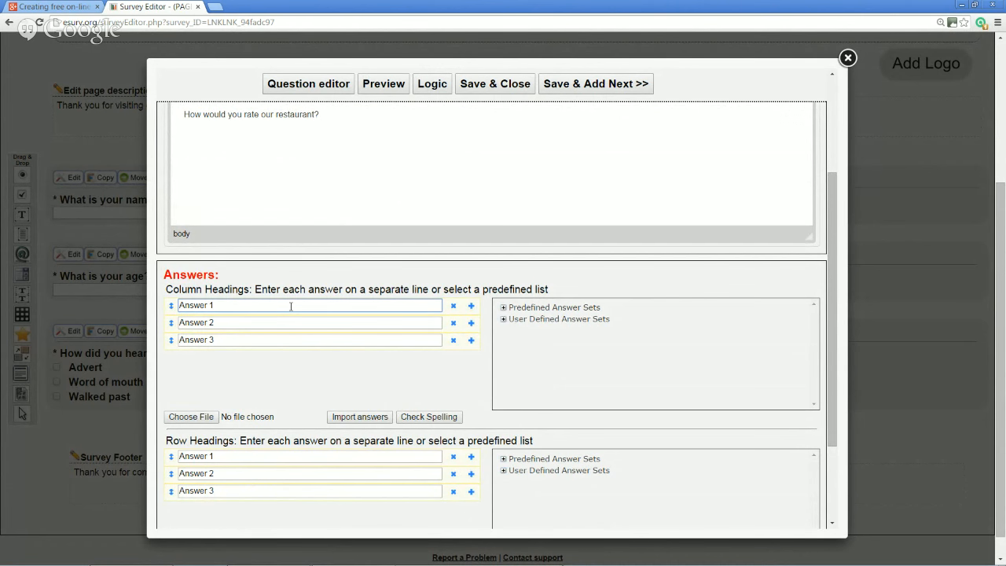
pyautogui.moveTo(290, 306); pyautogui.dragTo(173, 304)
pyautogui.write('How was the ')
pyautogui.write('fodo')
pyautogui.press('BackSpace')
pyautogui.press('BackSpace')
pyautogui.write('od?')
pyautogui.press('Tab')
pyautogui.write('How was the servi')
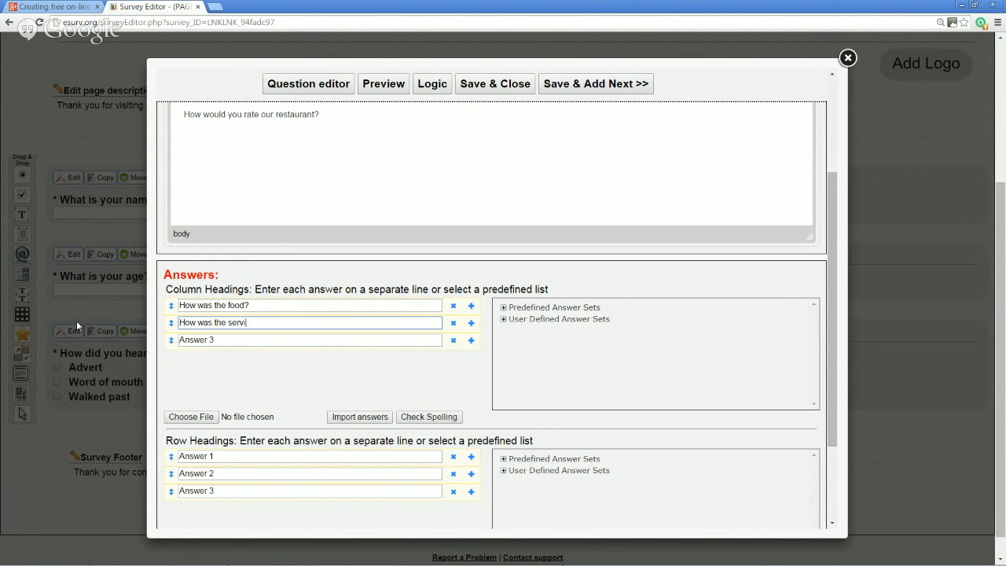
pyautogui.write('ce?')
pyautogui.click(358, 119)
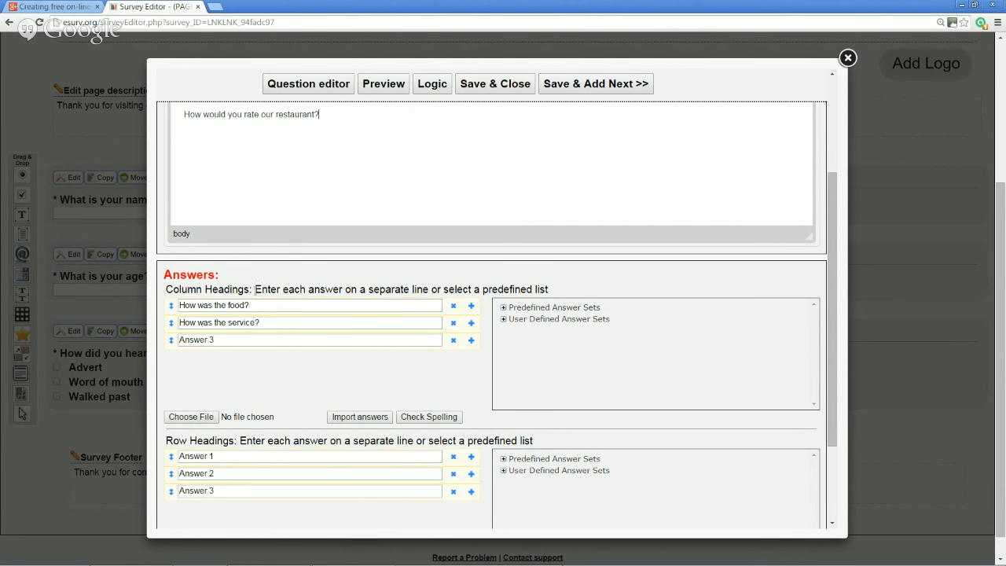
pyautogui.moveTo(245, 341); pyautogui.dragTo(174, 341)
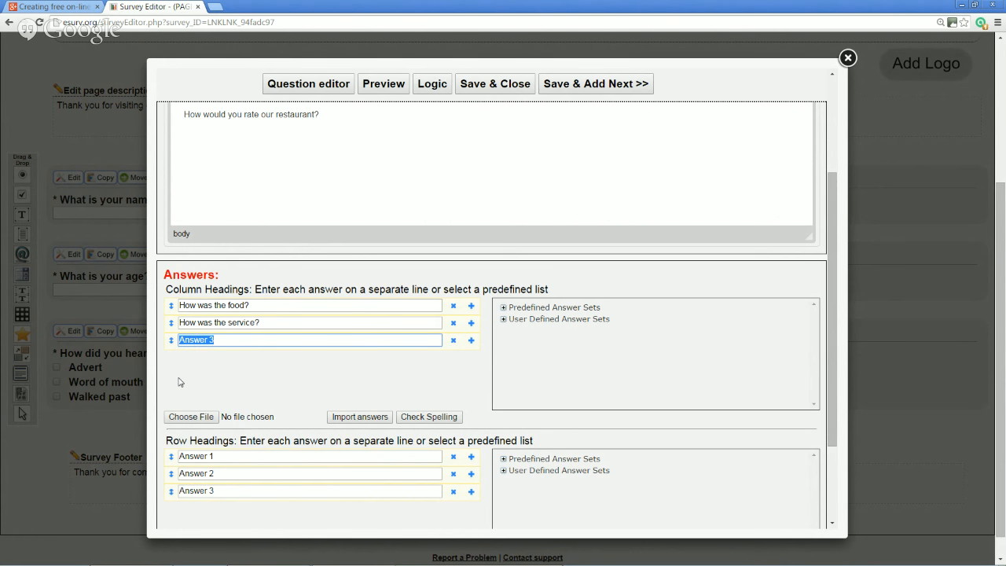
pyautogui.write('How was the atmosphere?')
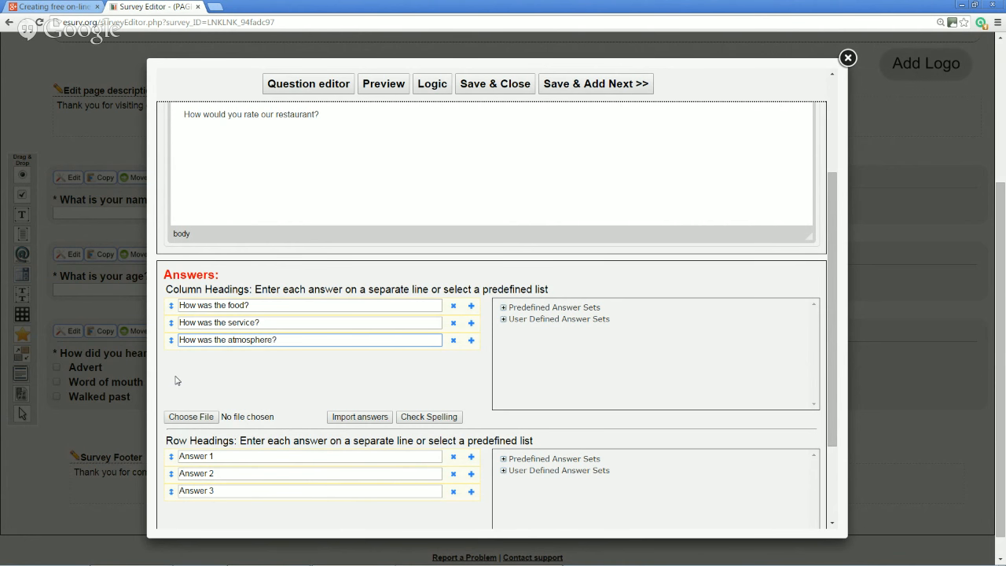
# Fill the row headings with the predefined Excellent, Good, Neutral, Fair, Poor answer set
pyautogui.click(249, 453)
pyautogui.scroll(-1, 249, 455)
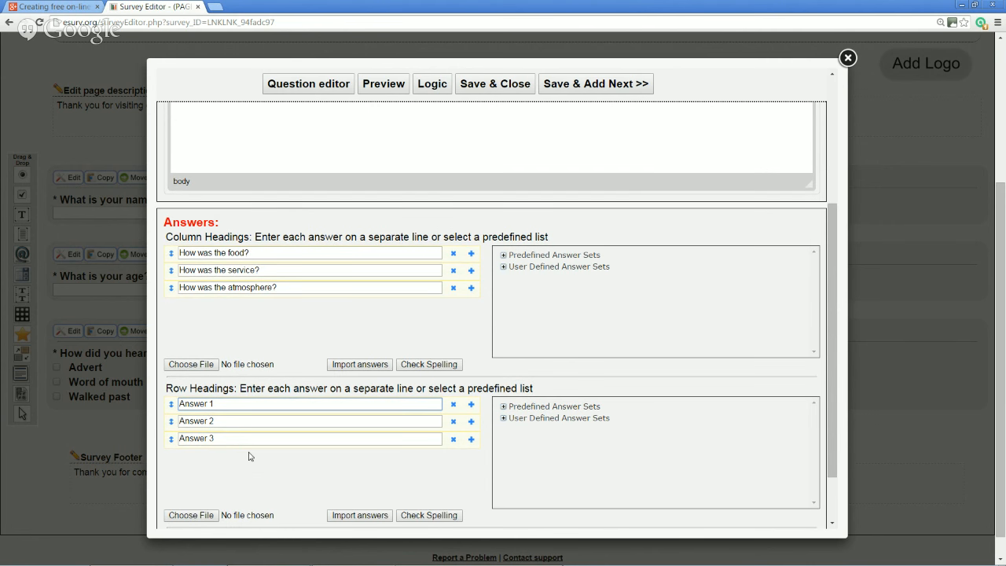
pyautogui.scroll(-1, 249, 456)
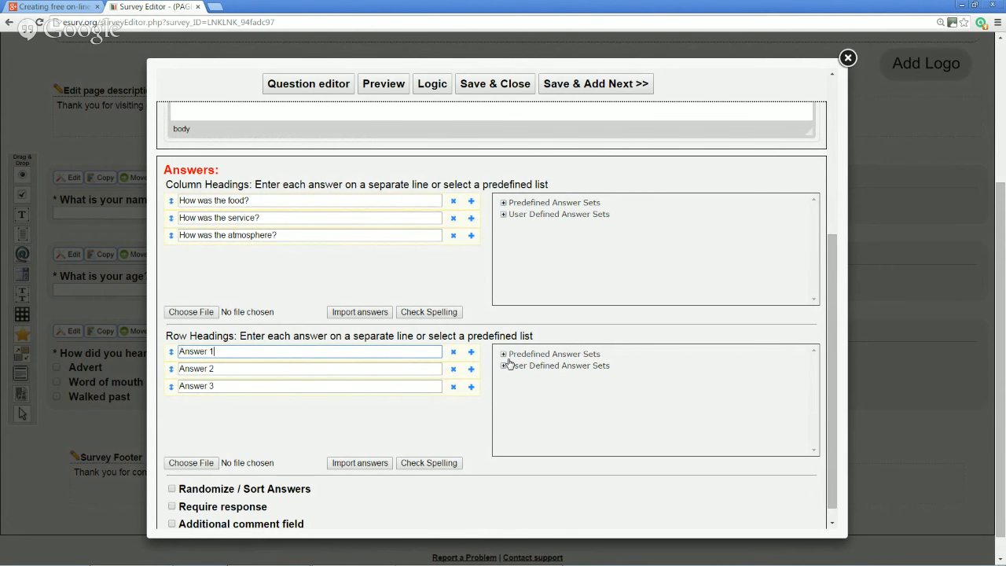
pyautogui.click(539, 356)
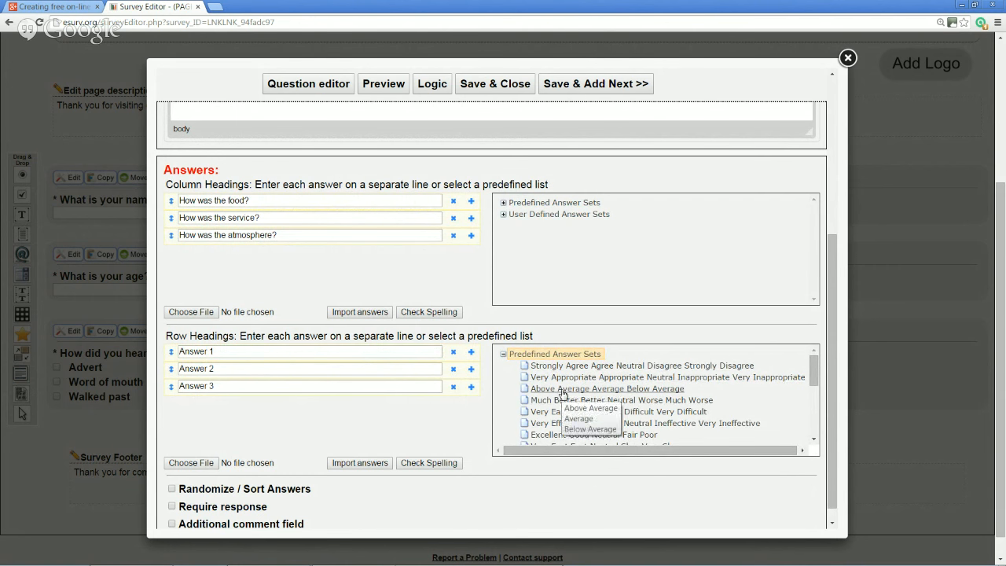
pyautogui.scroll(-1, 585, 413)
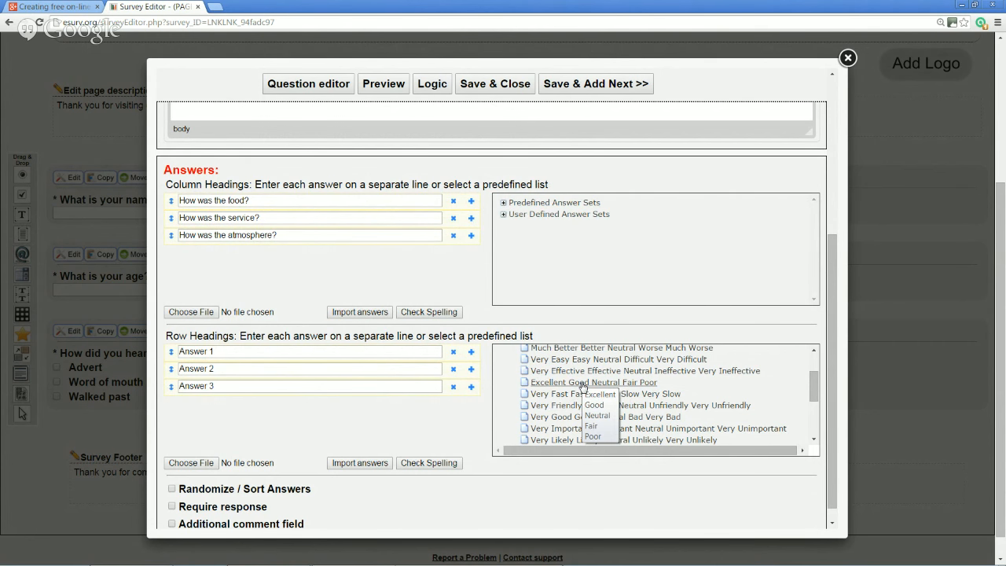
pyautogui.click(582, 383)
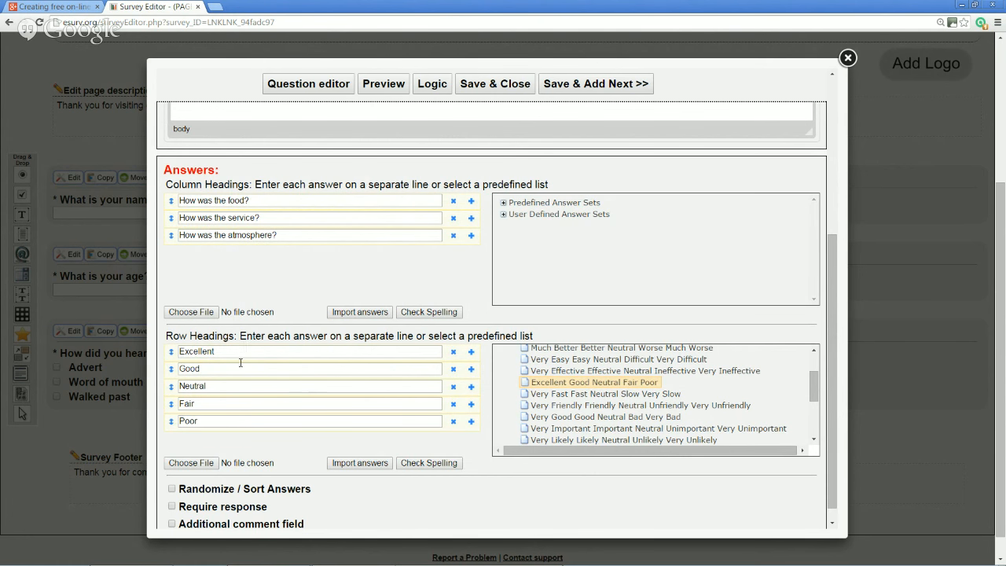
# Rename the Poor row to 'Not good' and make the question require a response
pyautogui.click(235, 421)
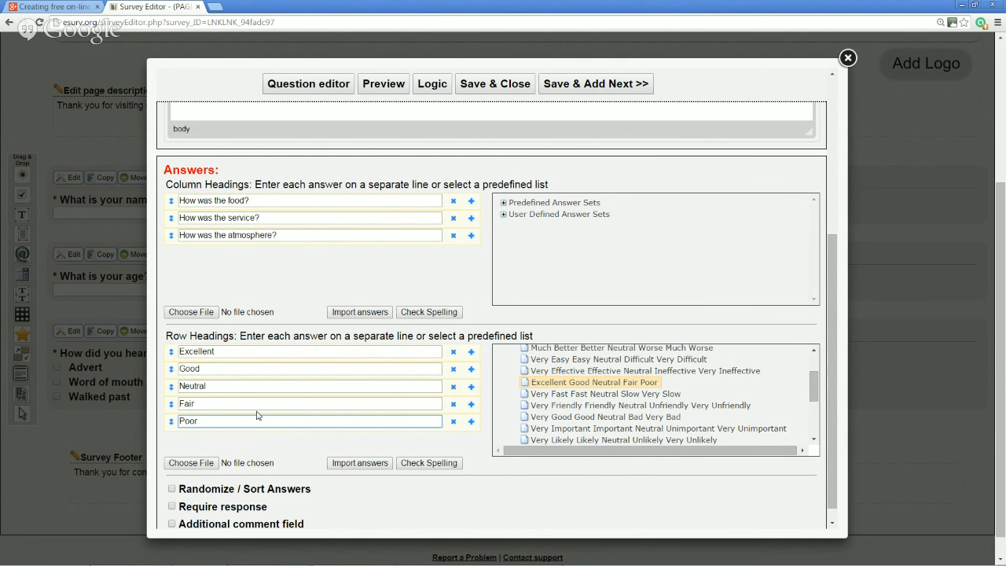
pyautogui.scroll(-1, 257, 416)
pyautogui.moveTo(258, 409); pyautogui.dragTo(165, 406)
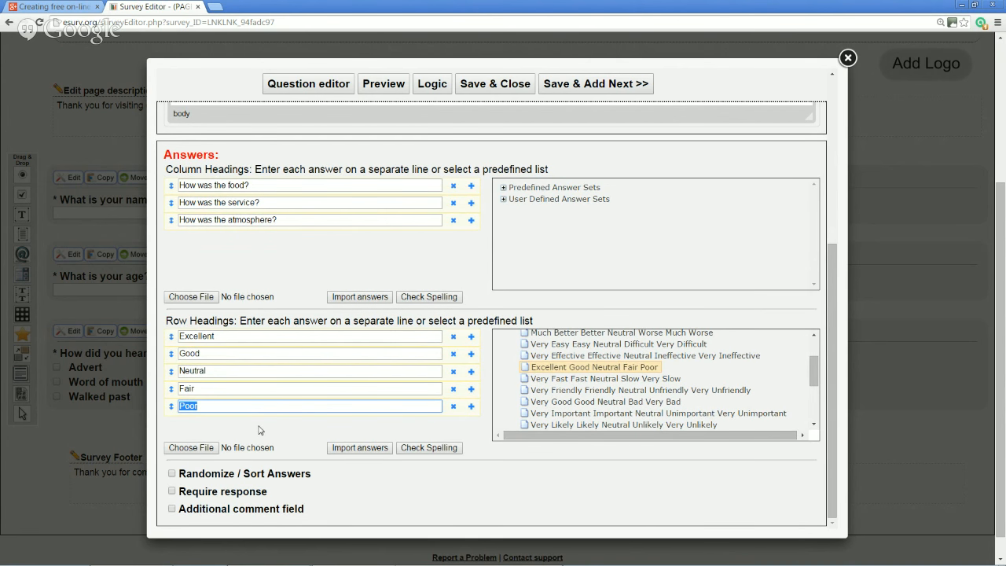
pyautogui.write('Not good')
pyautogui.click(172, 492)
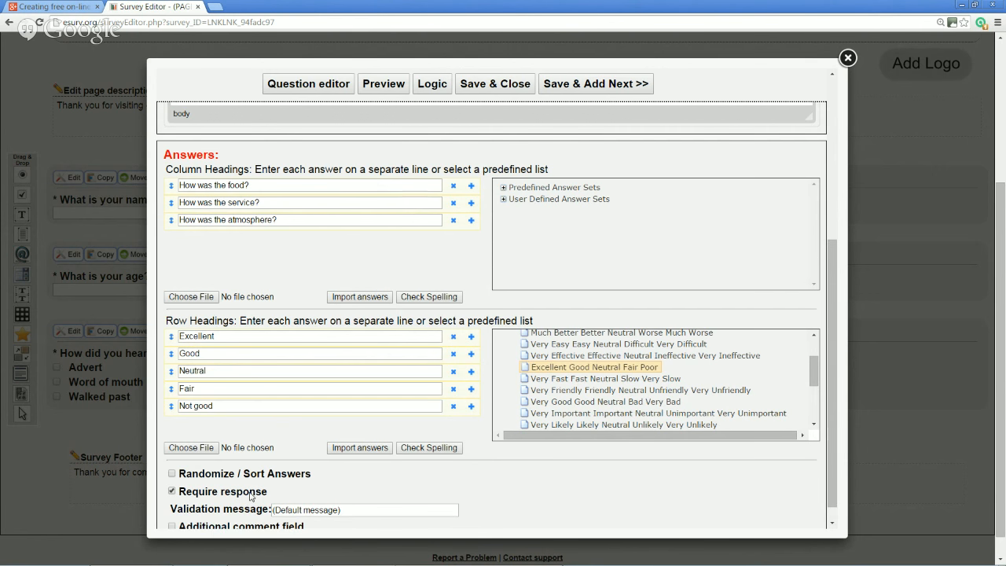
pyautogui.scroll(-1, 250, 495)
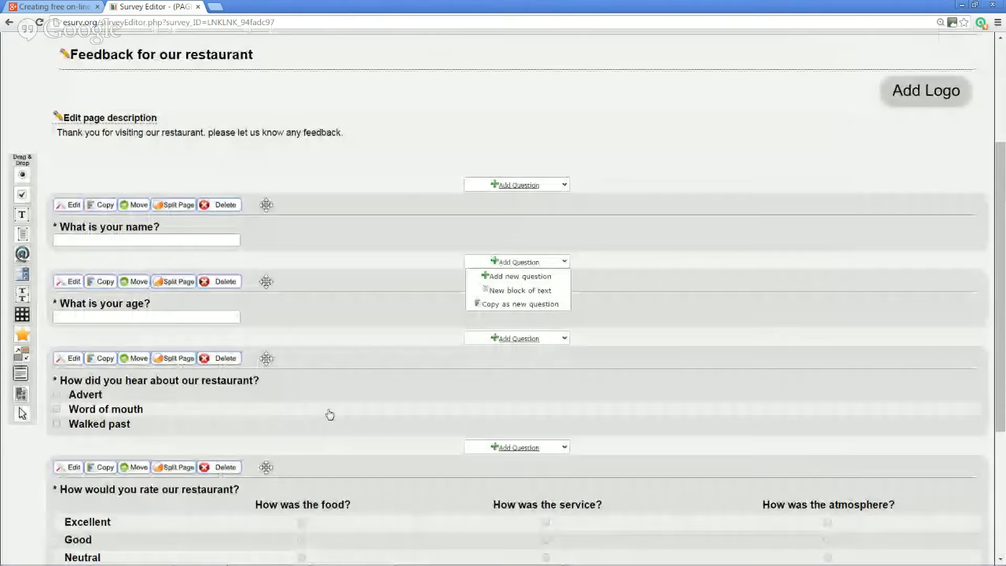
pyautogui.scroll(-3, 257, 331)
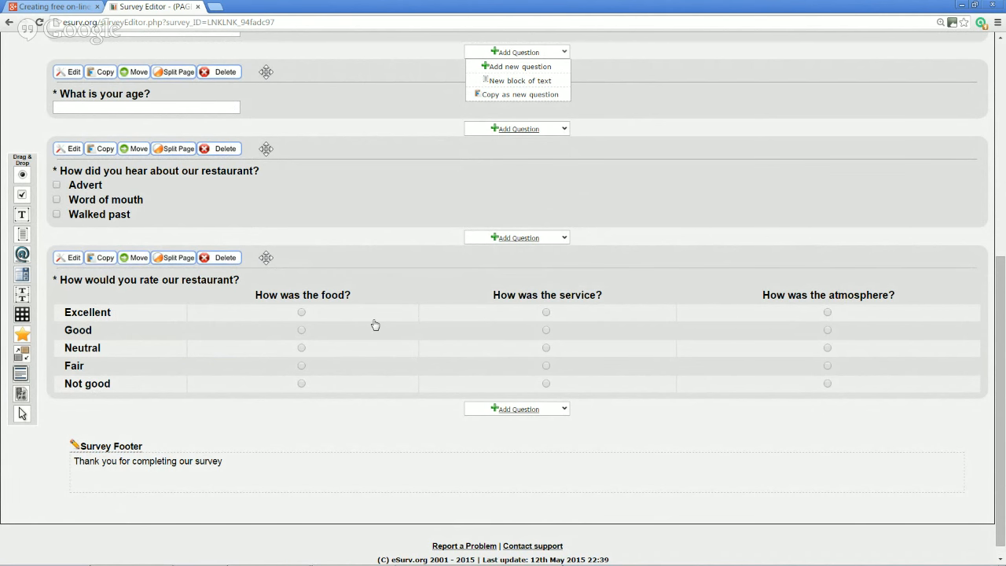
# Edit the rating question, use Excellent-to-Poor as columns, and delete the Not good and Fair rows
pyautogui.click(71, 259)
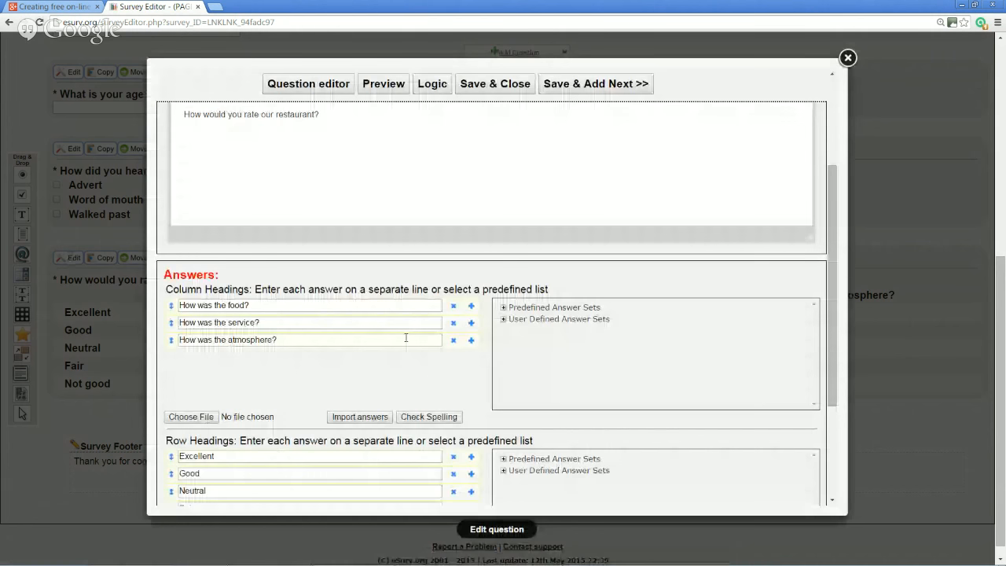
pyautogui.click(505, 307)
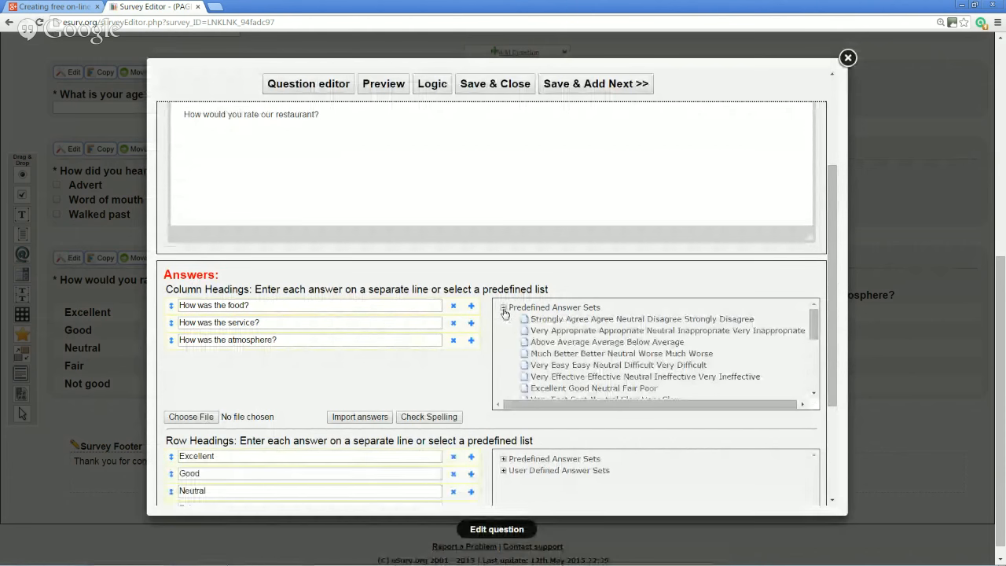
pyautogui.click(550, 388)
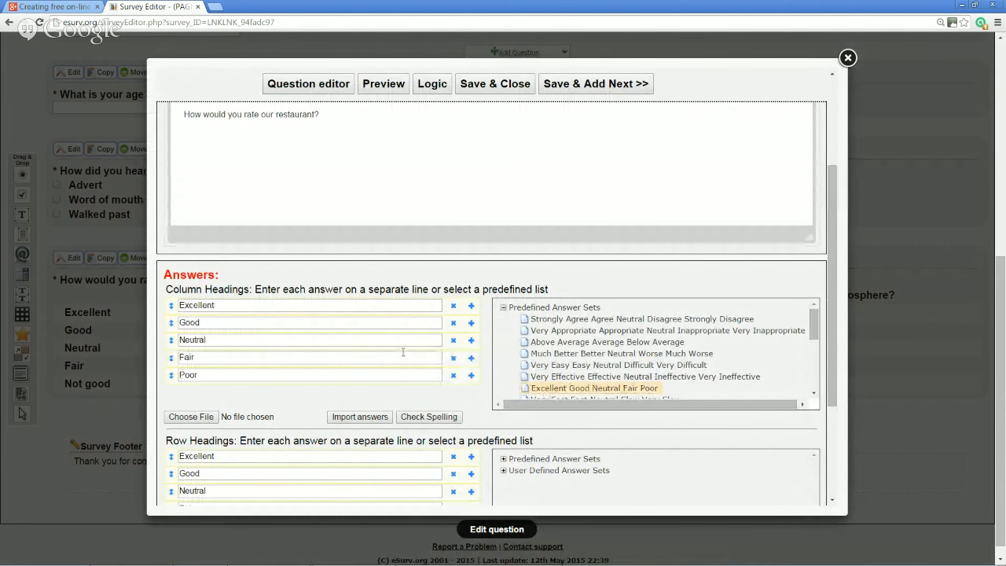
pyautogui.scroll(-3, 404, 353)
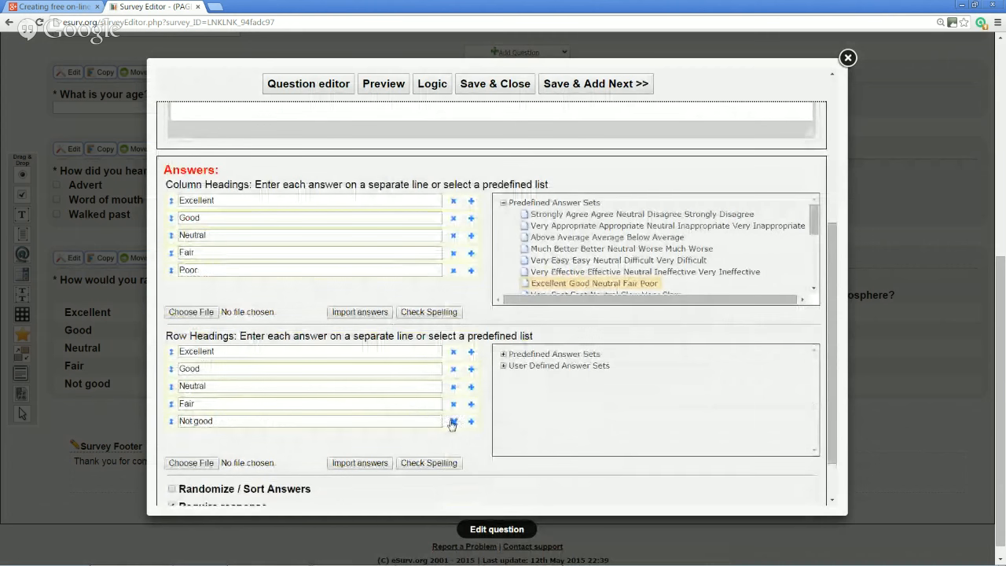
pyautogui.click(453, 422)
pyautogui.click(452, 404)
# Rename the rows to How was the food?, How was the service?, How was the atmosphere? and save
pyautogui.doubleClick(268, 350)
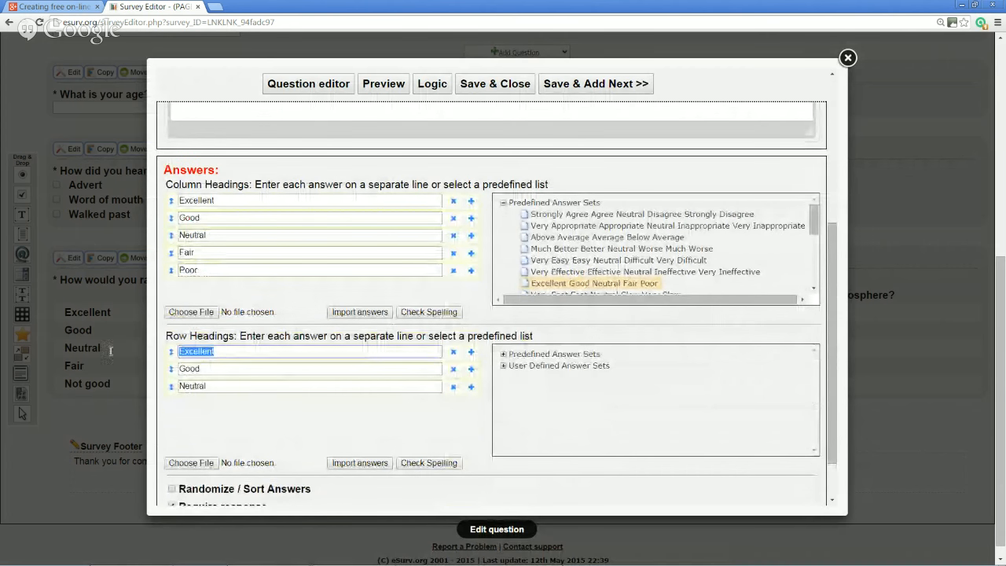
pyautogui.write('How was the food?')
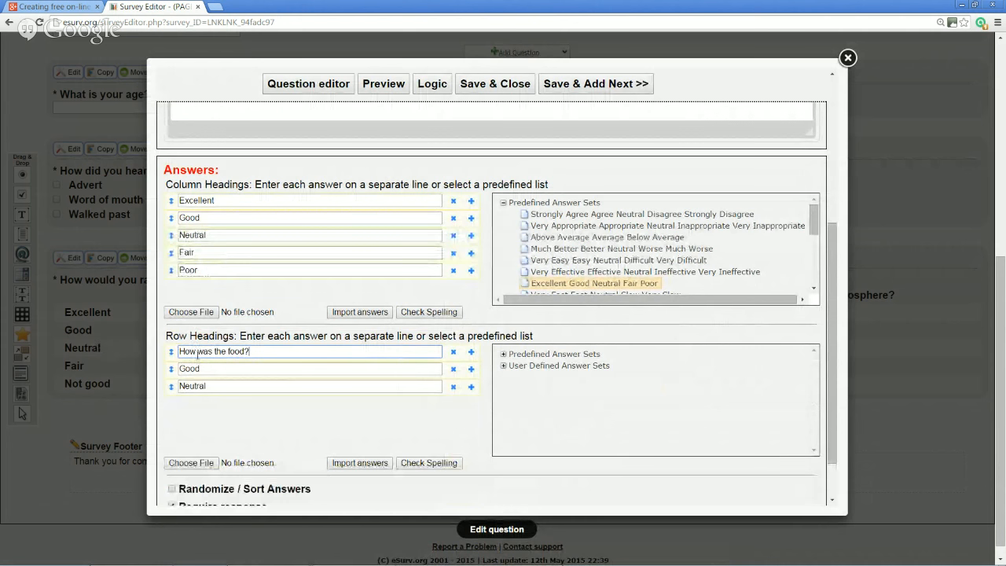
pyautogui.press('Tab')
pyautogui.write('How was the ')
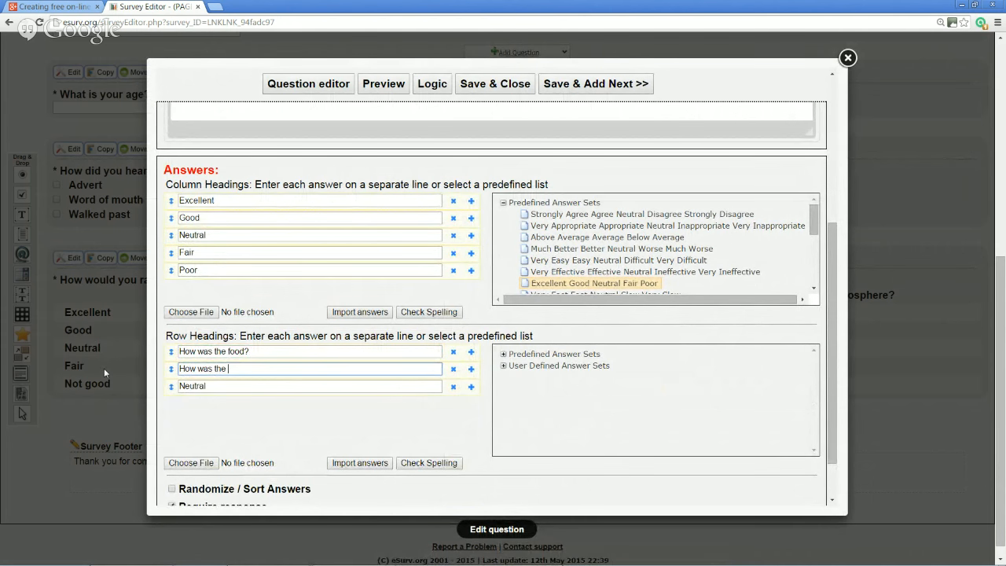
pyautogui.write('service?')
pyautogui.press('Tab')
pyautogui.write('H')
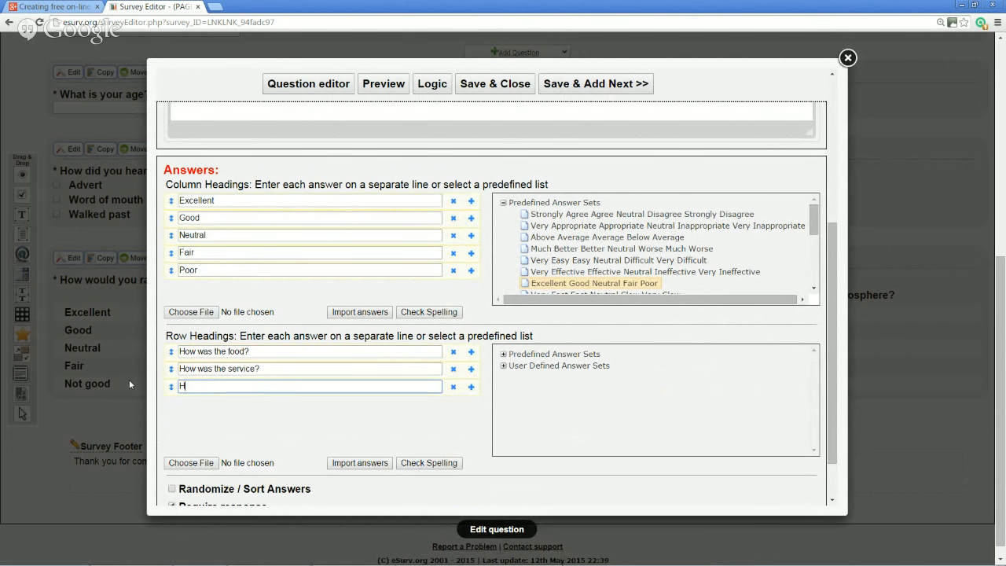
pyautogui.write('ow was the atmosphere?')
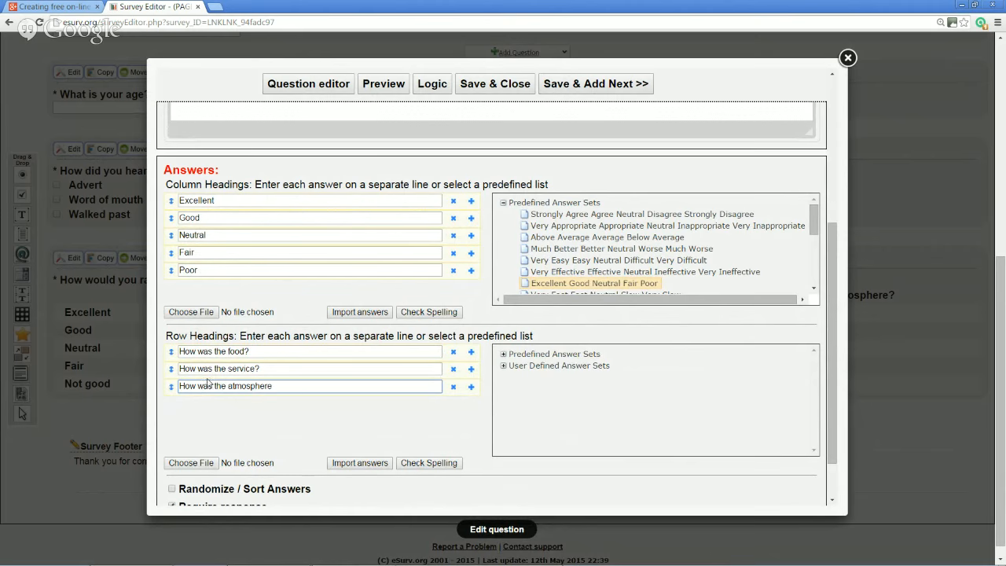
pyautogui.click(495, 85)
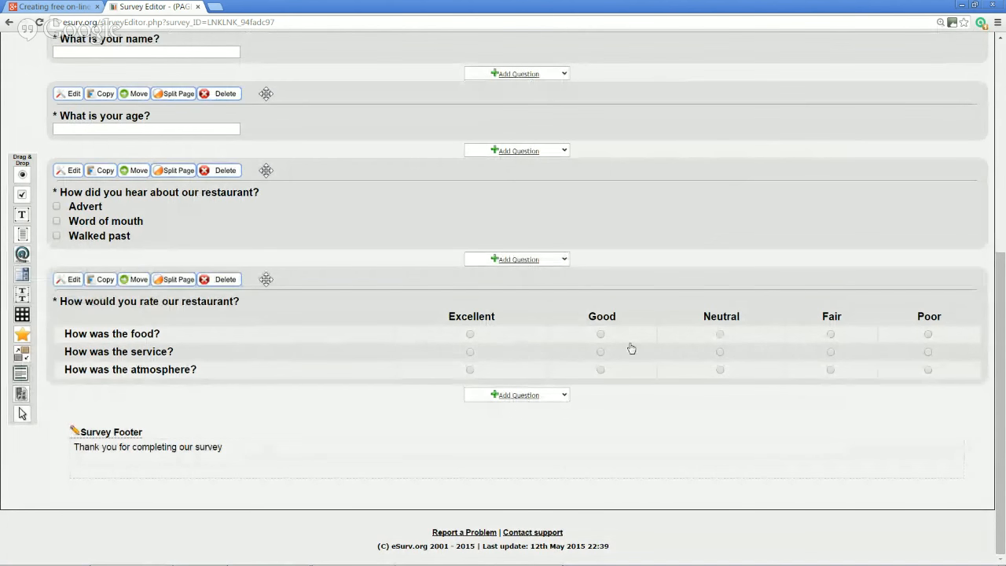
# Add a drag-and-drop ranking question asking what matters most when choosing a restaurant
pyautogui.click(542, 398)
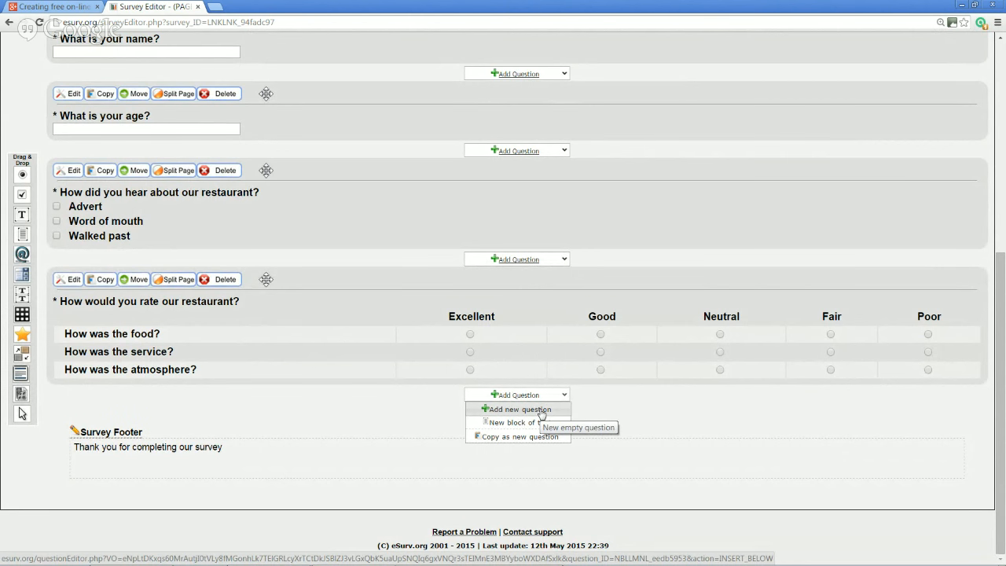
pyautogui.click(541, 409)
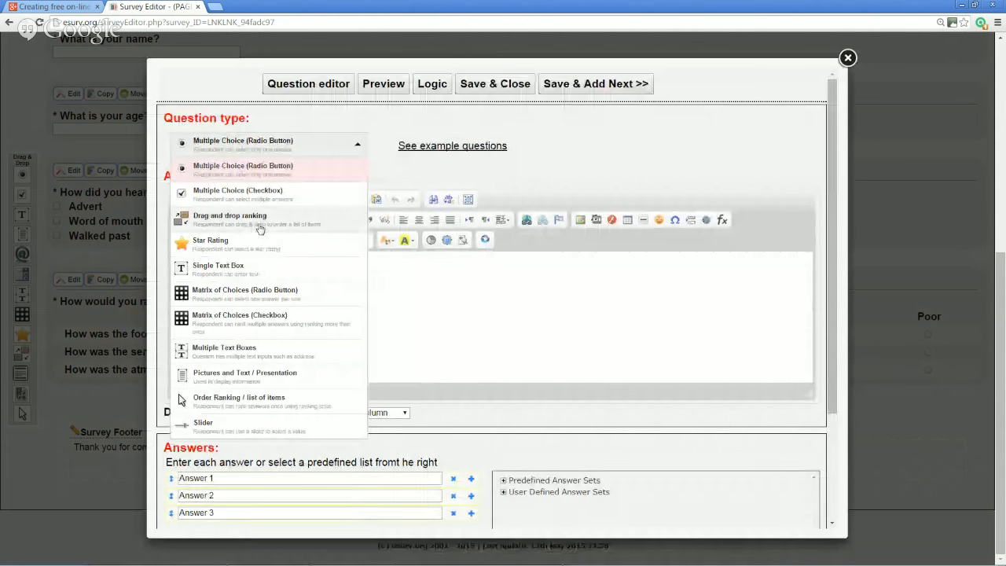
pyautogui.click(260, 228)
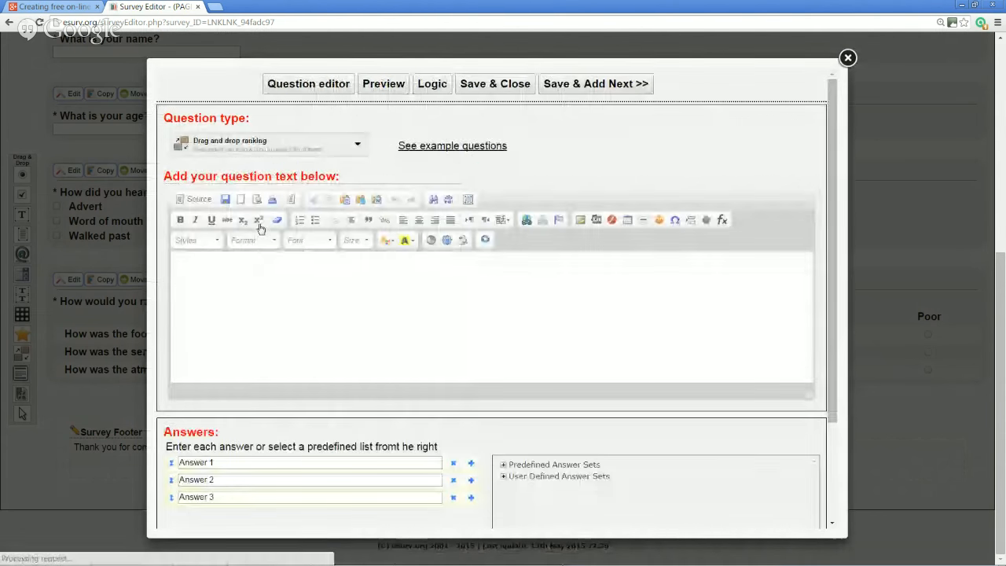
pyautogui.click(284, 305)
pyautogui.write('What i')
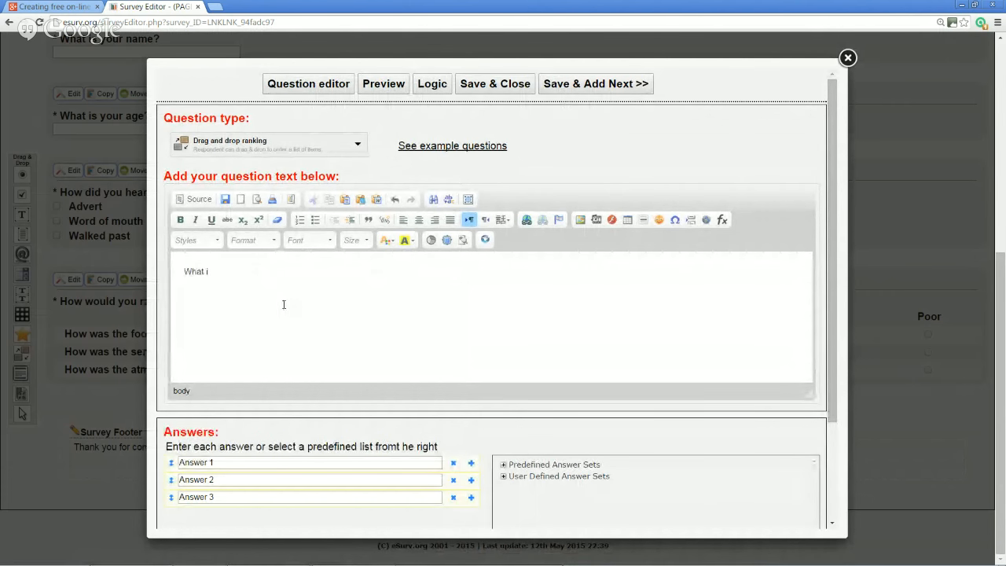
pyautogui.write('s the most important aspect about')
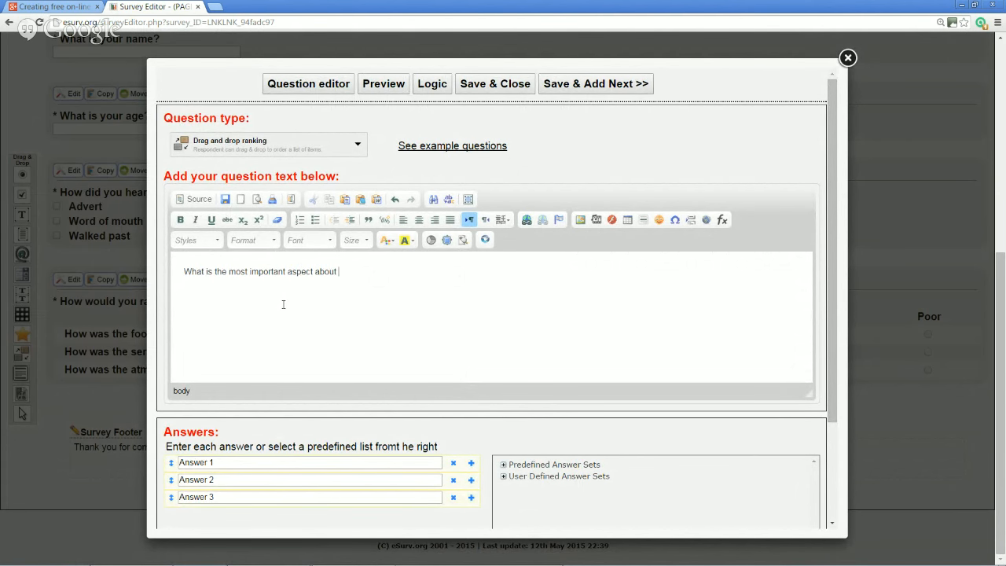
pyautogui.write(' choosing a restaurant? Please rank in order:')
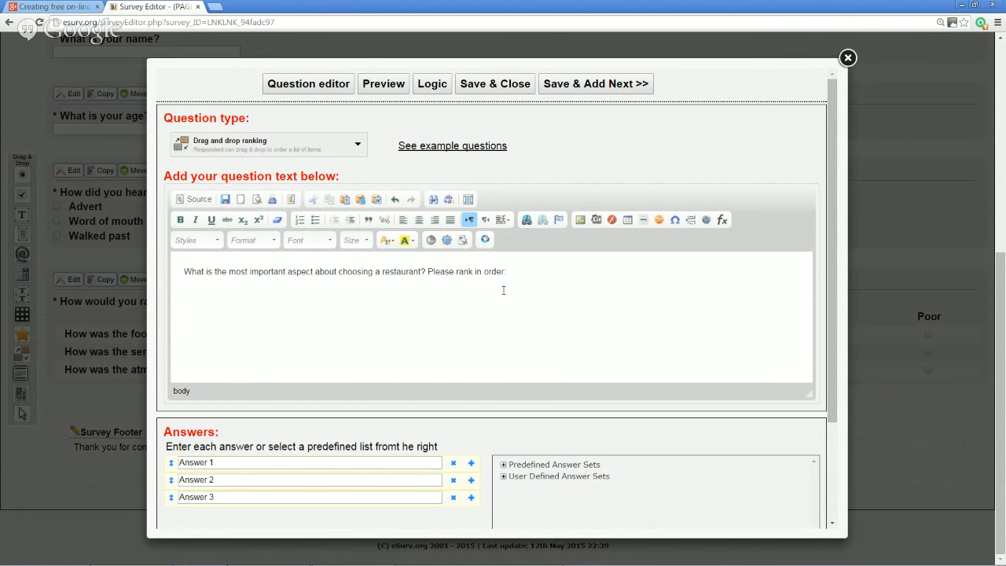
pyautogui.scroll(-3, 503, 290)
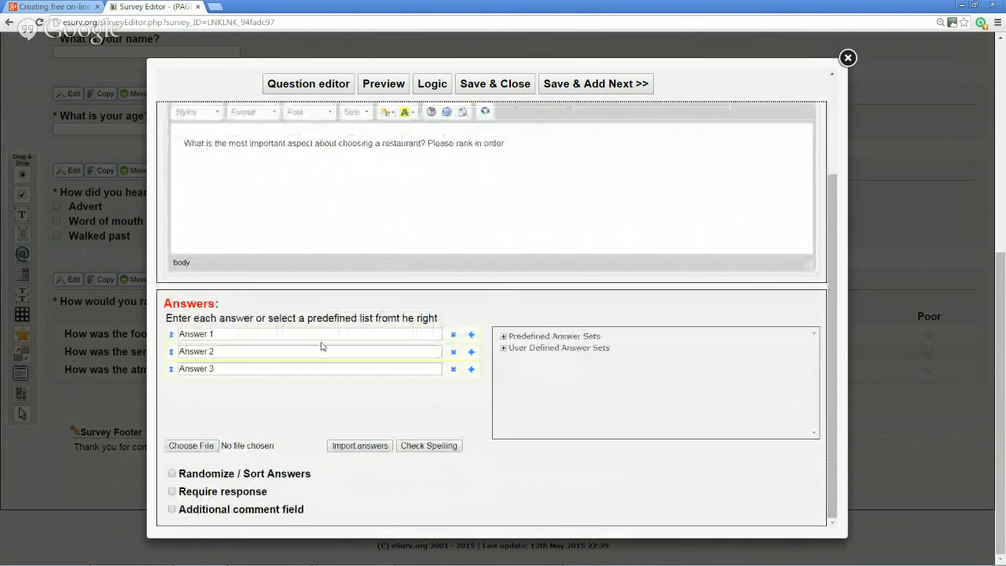
# Set the ranking items to Cost, Service and Quality of food, then save the question
pyautogui.click(321, 335)
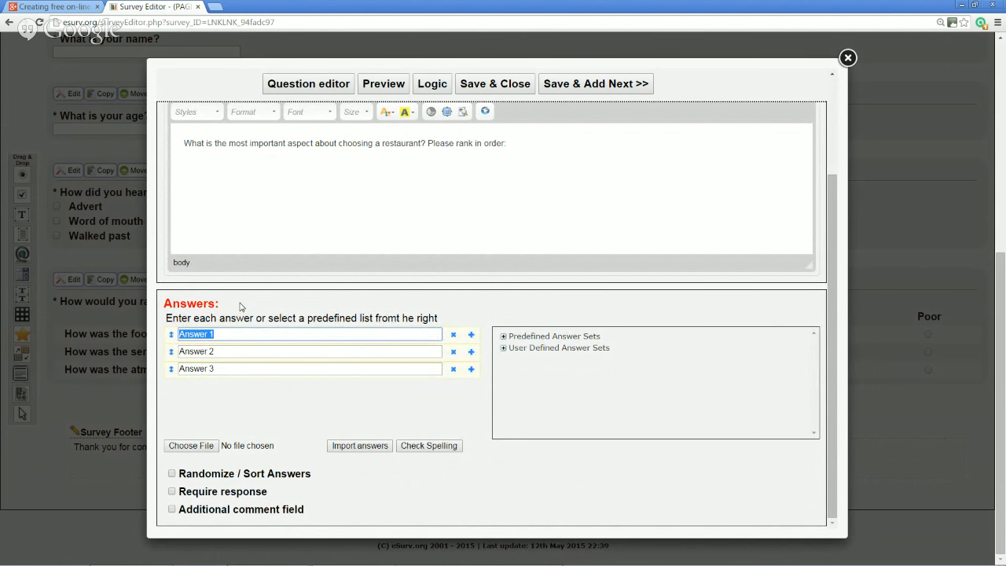
pyautogui.write('Q')
pyautogui.press('Tab')
pyautogui.write('s')
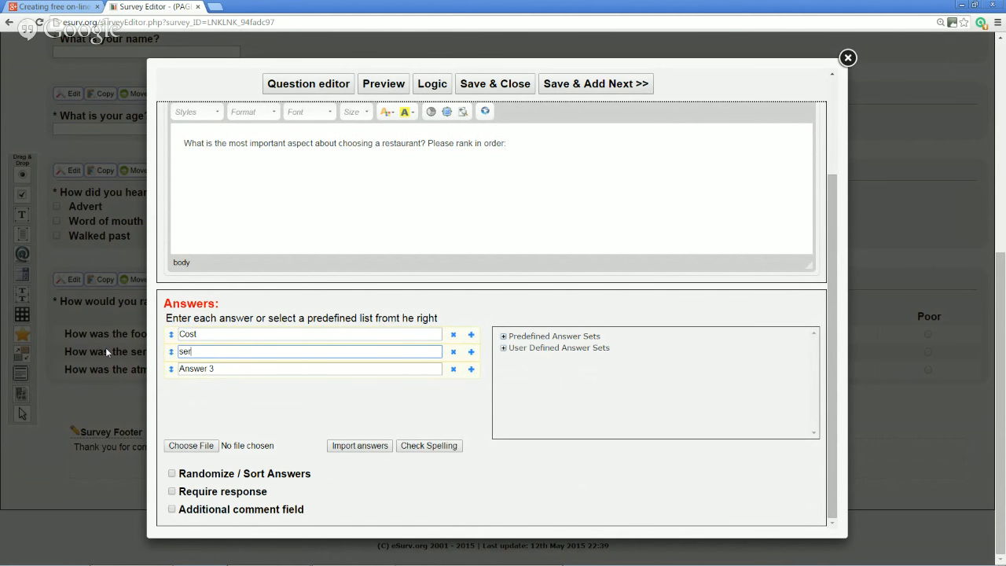
pyautogui.press('BackSpace')
pyautogui.press('BackSpace')
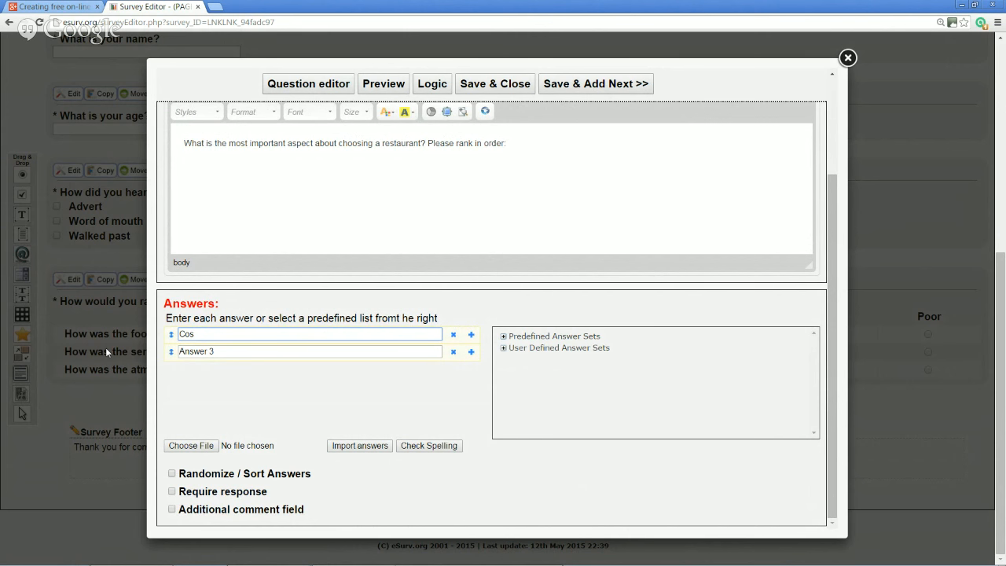
pyautogui.click(371, 352)
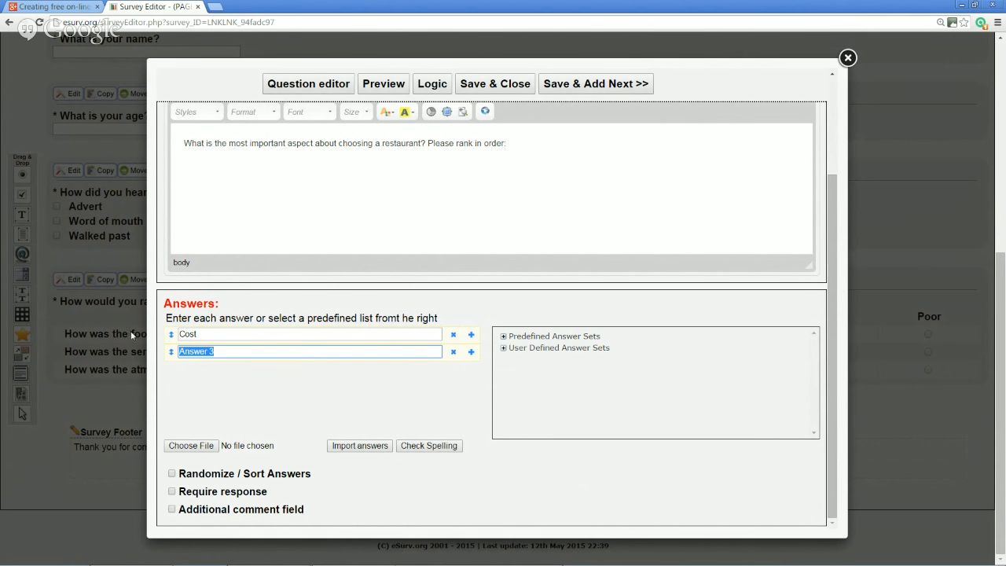
pyautogui.write('Service')
pyautogui.click(471, 352)
pyautogui.click(267, 370)
pyautogui.write('Quality of food')
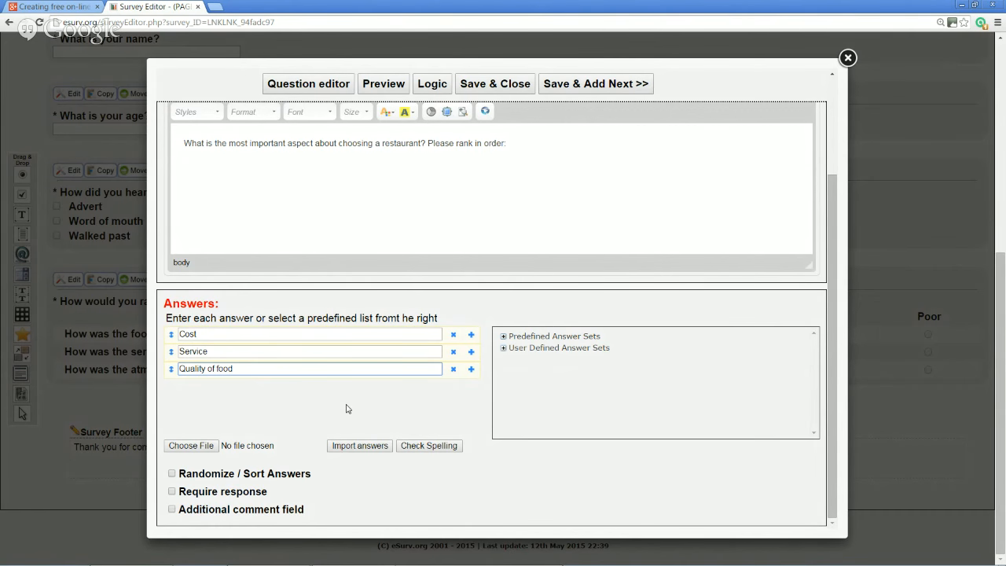
pyautogui.scroll(2, 349, 409)
pyautogui.click(516, 84)
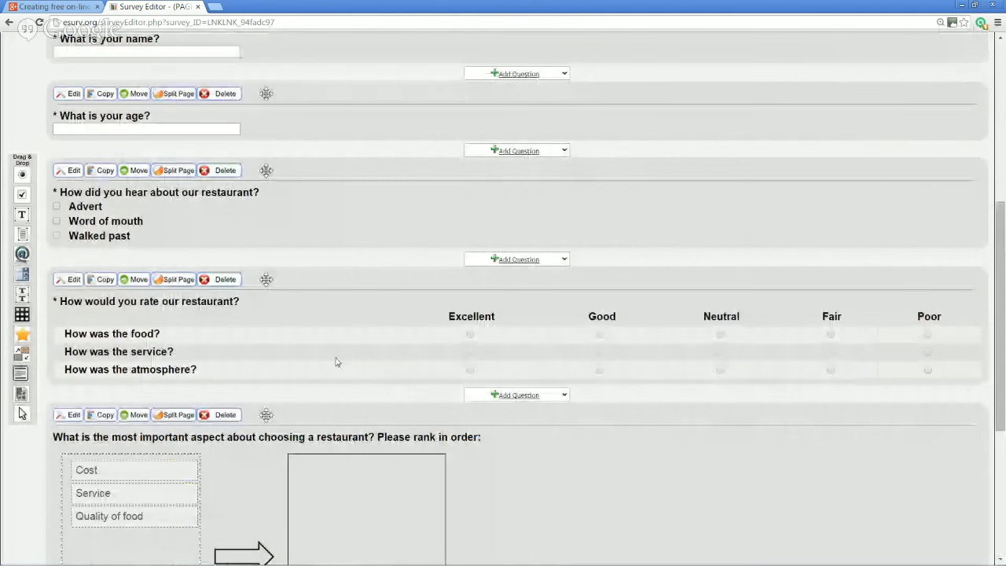
# Reorder the ranking to Quality of food, Cost, Service and start a new question at the end
pyautogui.scroll(-3, 336, 361)
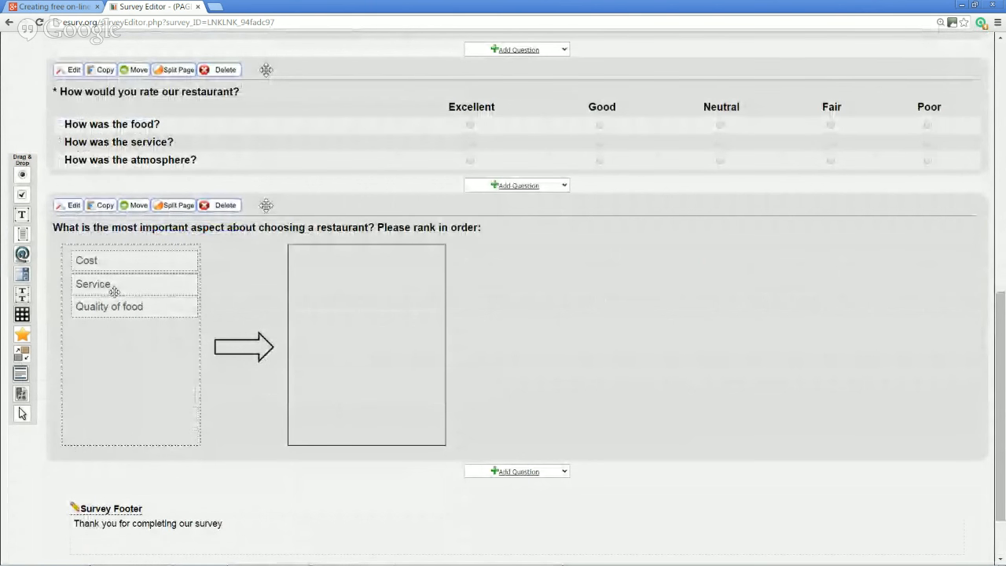
pyautogui.moveTo(114, 291)
pyautogui.mouseDown()
pyautogui.moveTo(110, 339)
pyautogui.moveTo(115, 299)
pyautogui.mouseUp()
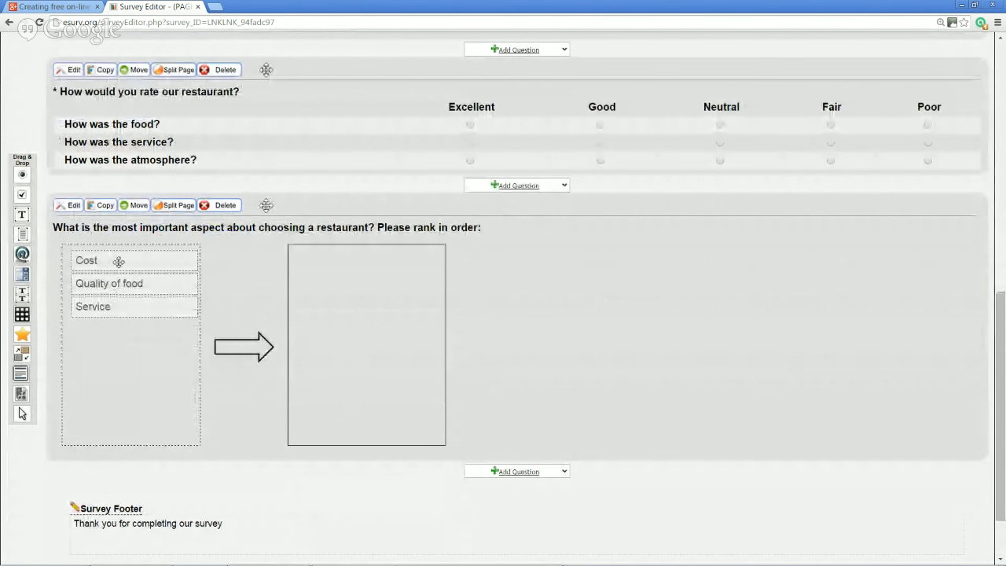
pyautogui.moveTo(118, 261); pyautogui.dragTo(121, 308)
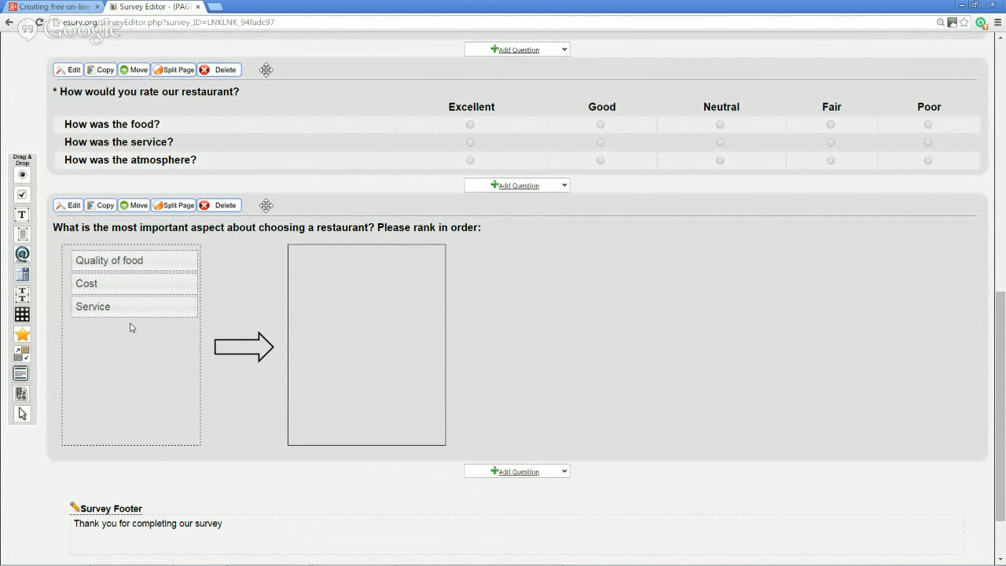
pyautogui.click(530, 474)
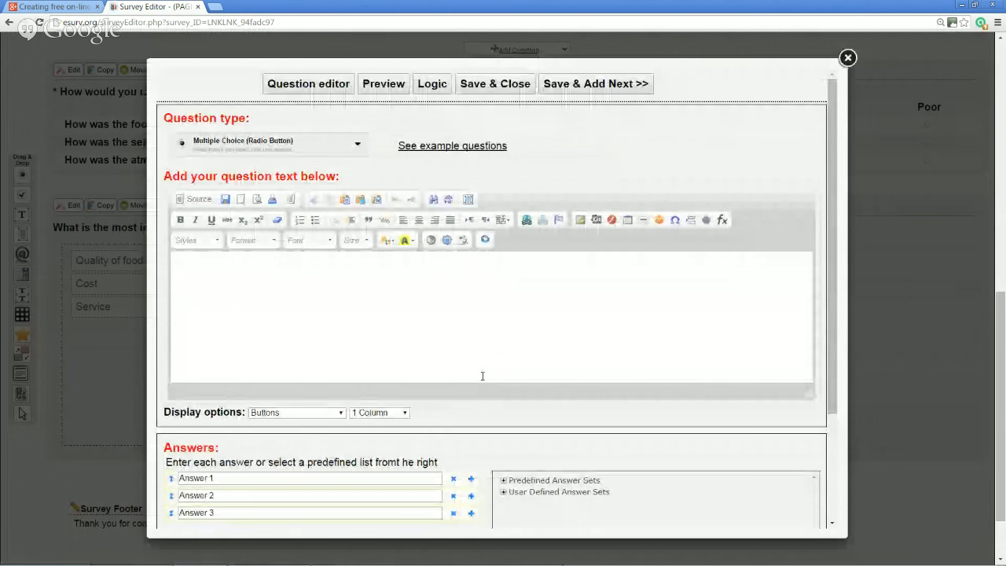
# Add a Single Text Box question 'How can we make our service better?' with a multi-line Text Box answer, and save it
pyautogui.click(267, 146)
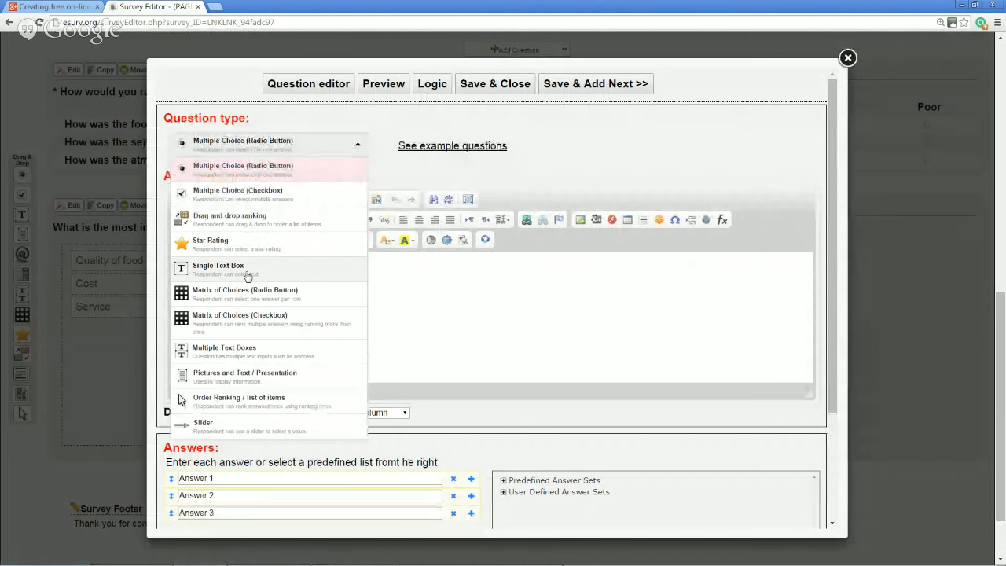
pyautogui.click(248, 271)
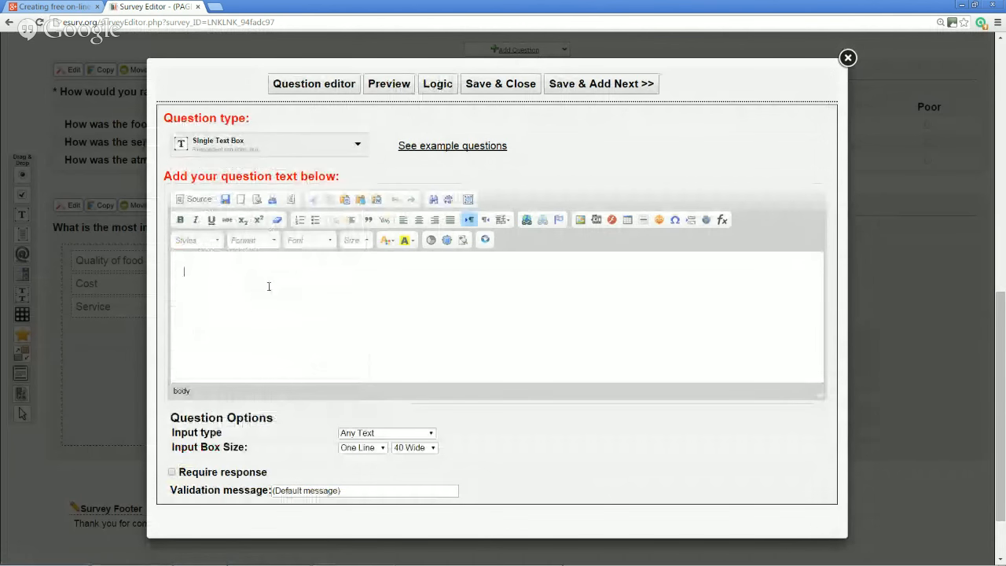
pyautogui.write('How can we make our service better?')
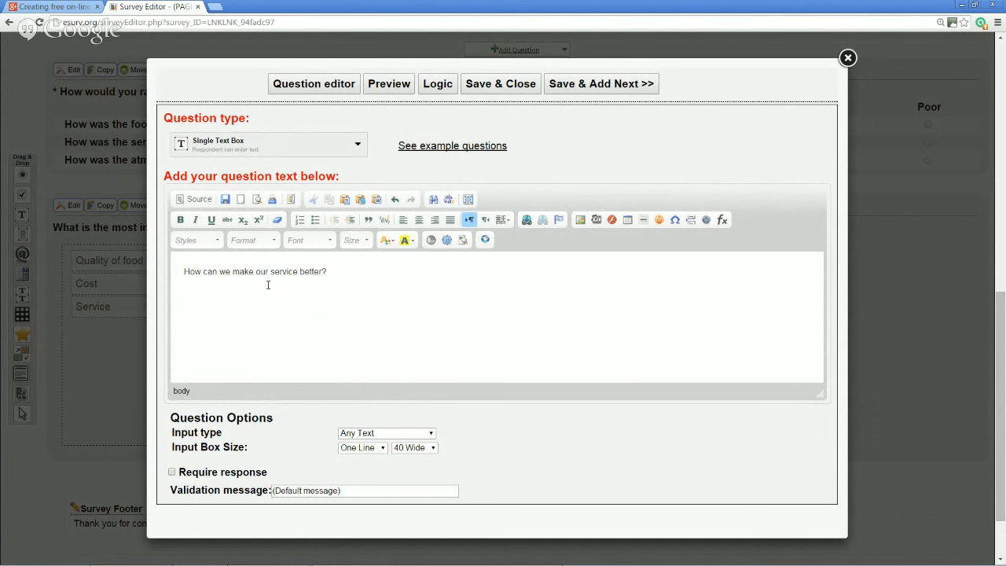
pyautogui.scroll(-1, 285, 424)
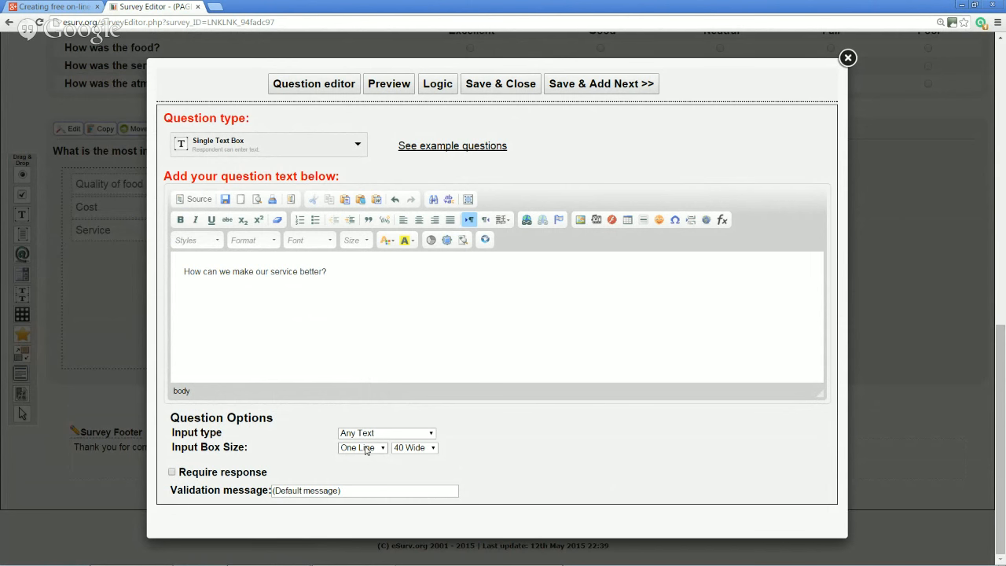
pyautogui.click(367, 449)
pyautogui.click(370, 471)
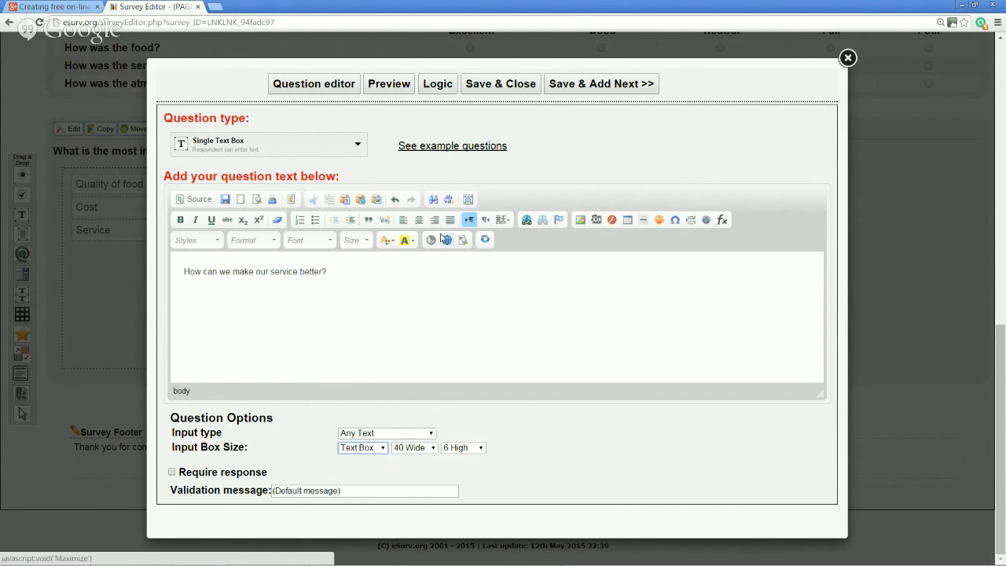
pyautogui.click(498, 84)
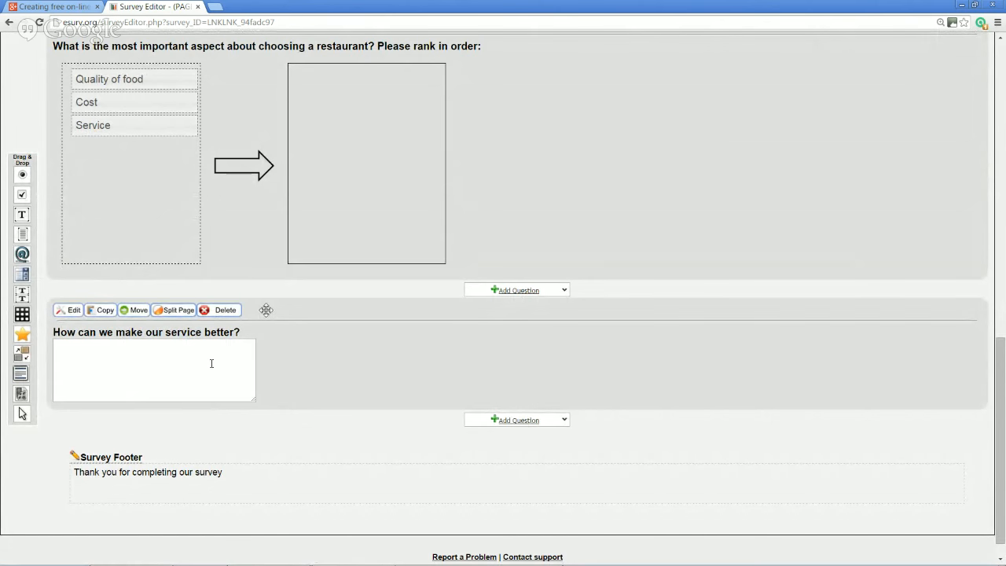
pyautogui.scroll(7, 211, 364)
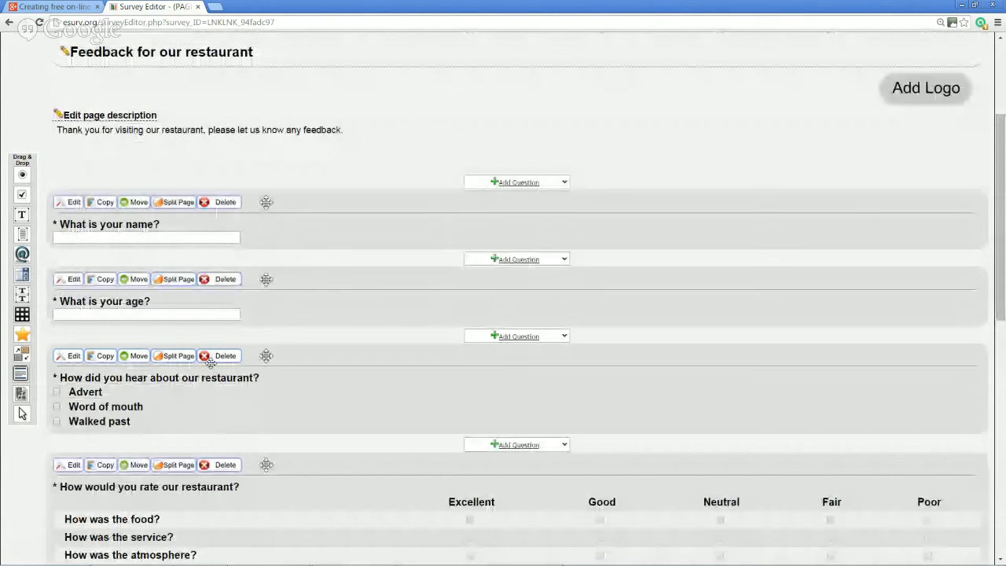
pyautogui.scroll(3, 211, 362)
pyautogui.scroll(-2, 423, 367)
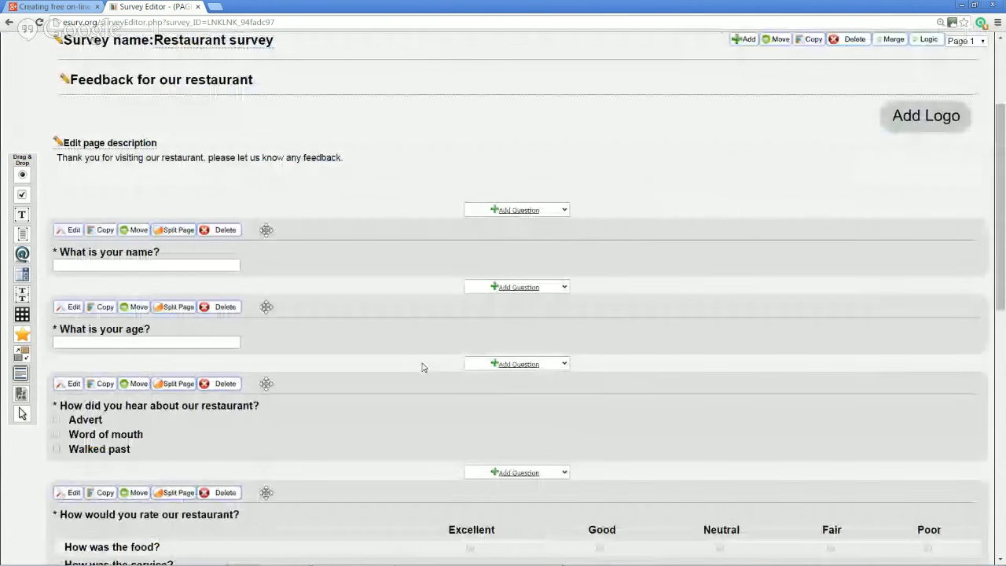
pyautogui.scroll(-5, 422, 367)
pyautogui.scroll(5, 422, 367)
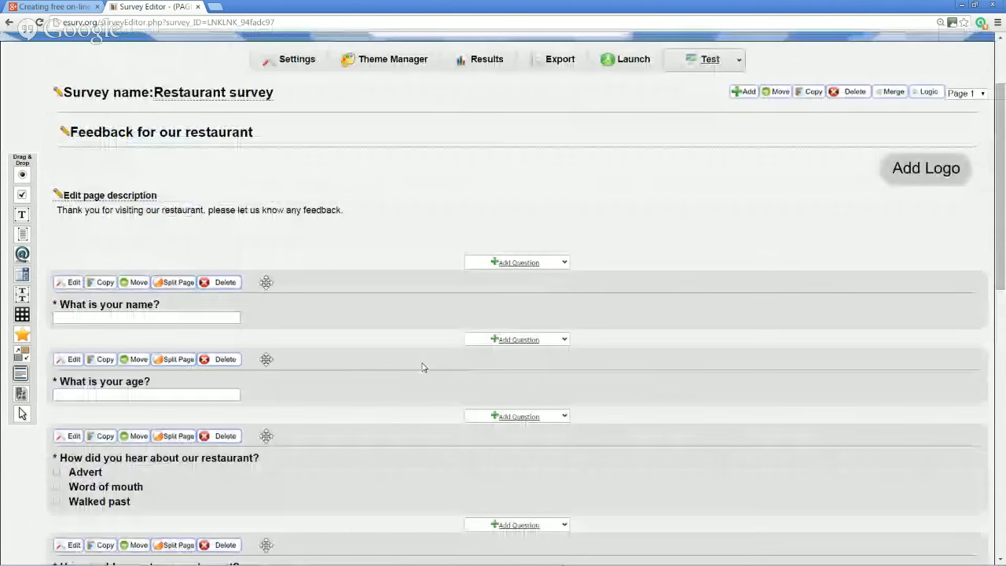
pyautogui.scroll(-5, 422, 367)
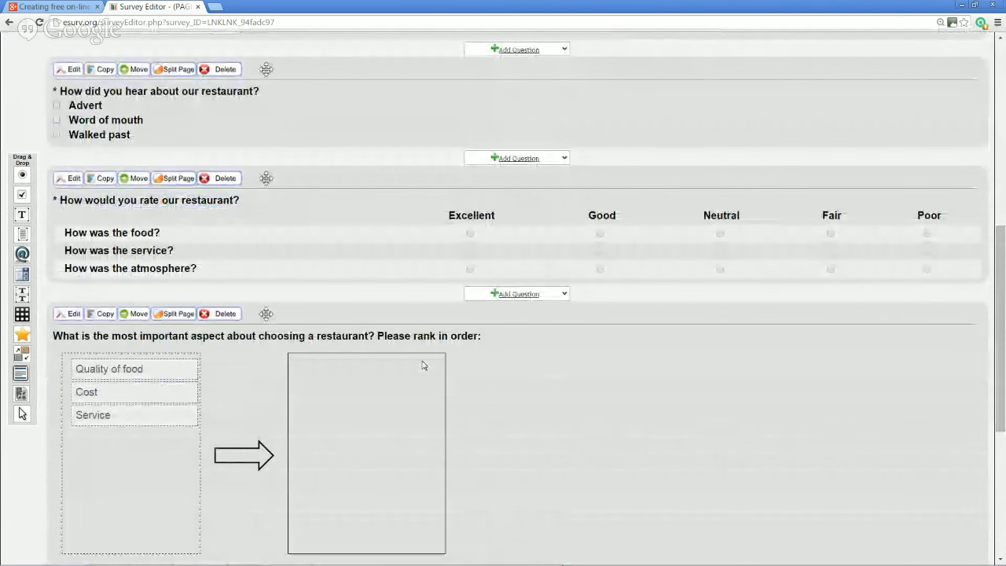
pyautogui.scroll(2, 422, 366)
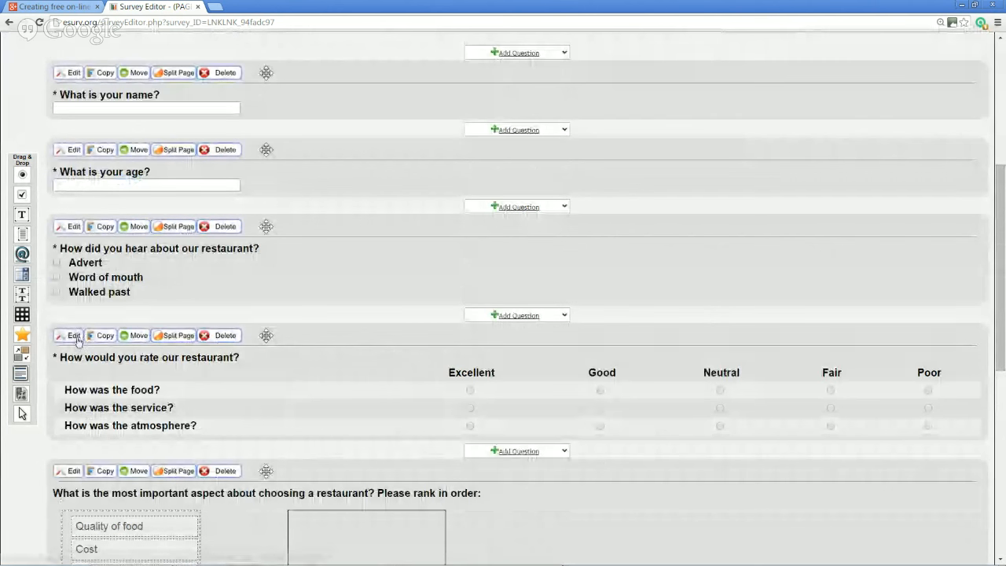
pyautogui.click(125, 338)
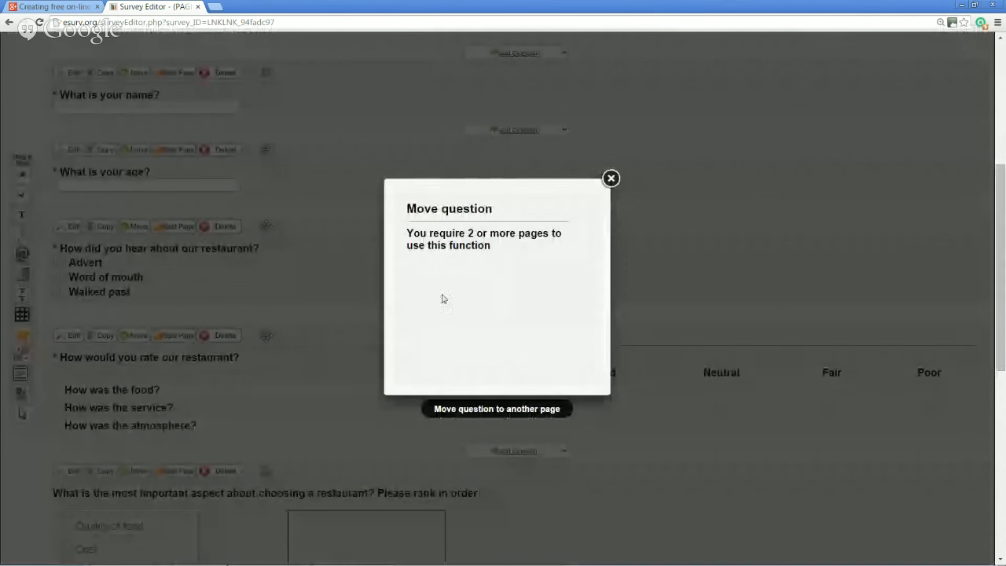
pyautogui.click(611, 179)
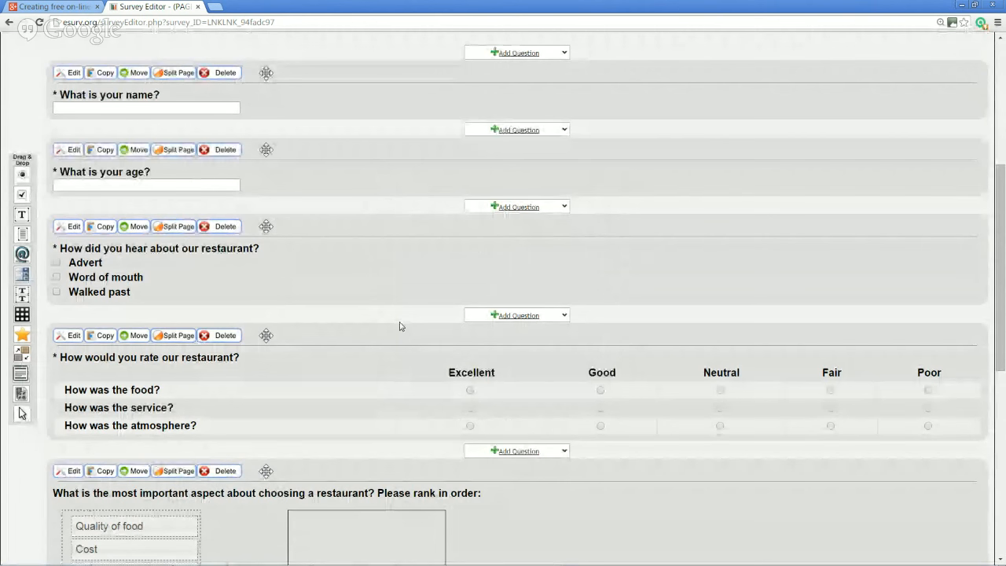
pyautogui.scroll(1, 401, 326)
pyautogui.scroll(4, 401, 326)
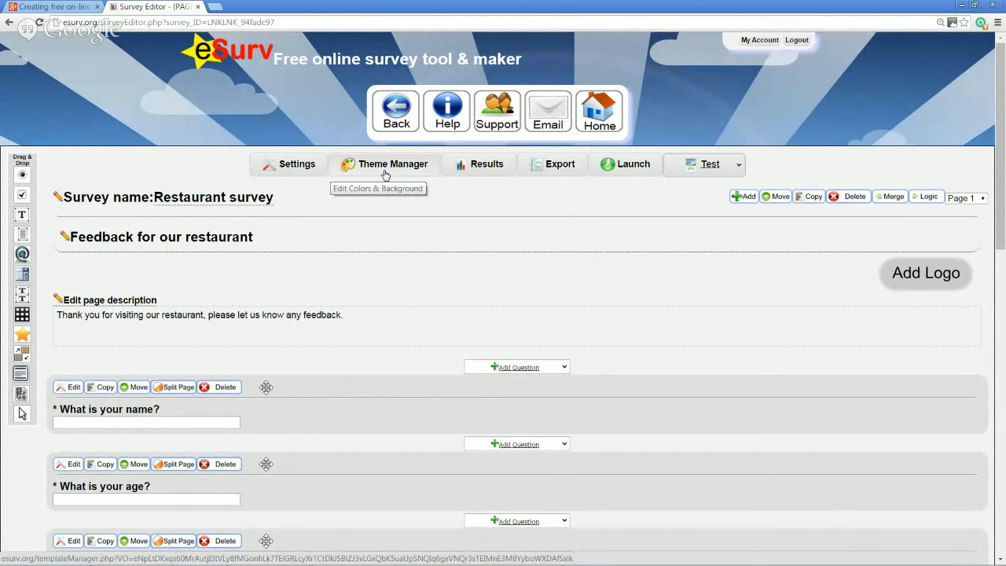
# In Theme Manager, browse template pages 4 and 5, pick Clouds and edit a copy of it
pyautogui.click(385, 166)
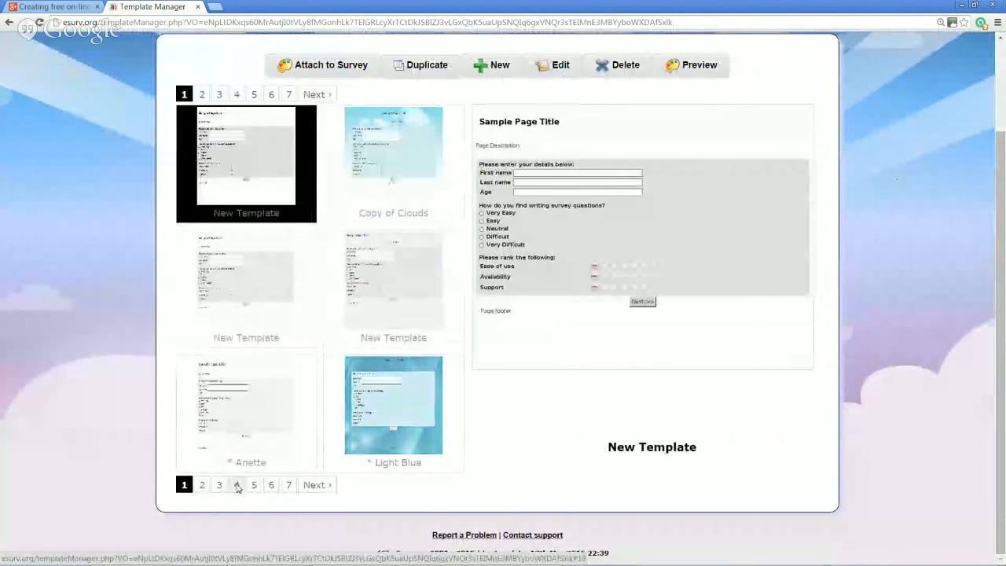
pyautogui.click(235, 483)
pyautogui.scroll(-3, 355, 305)
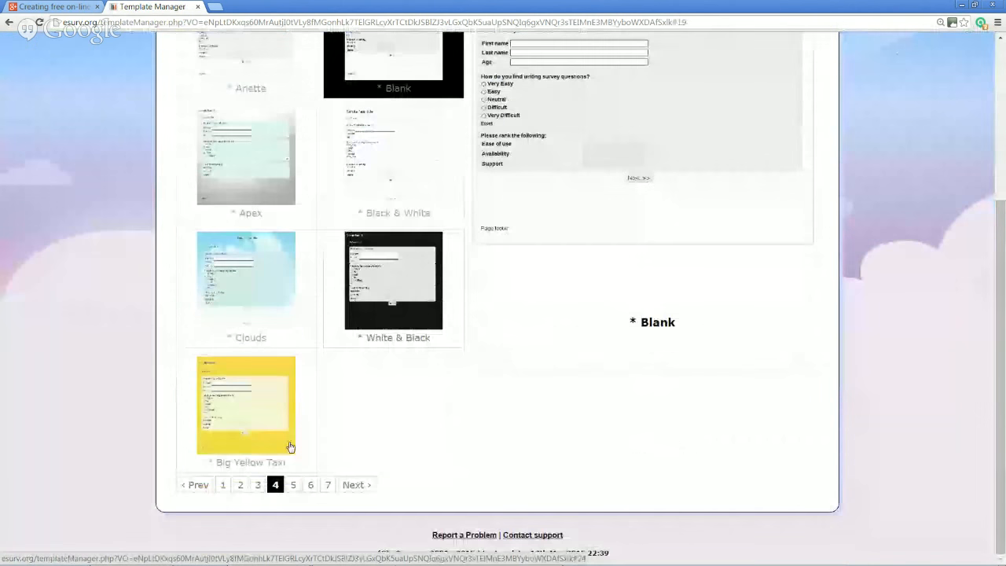
pyautogui.click(293, 484)
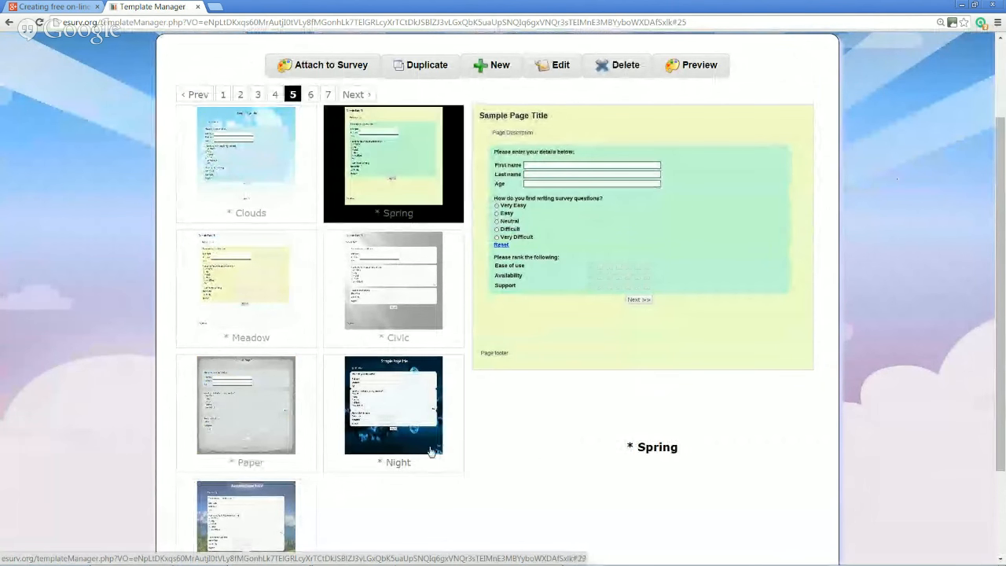
pyautogui.scroll(-2, 401, 454)
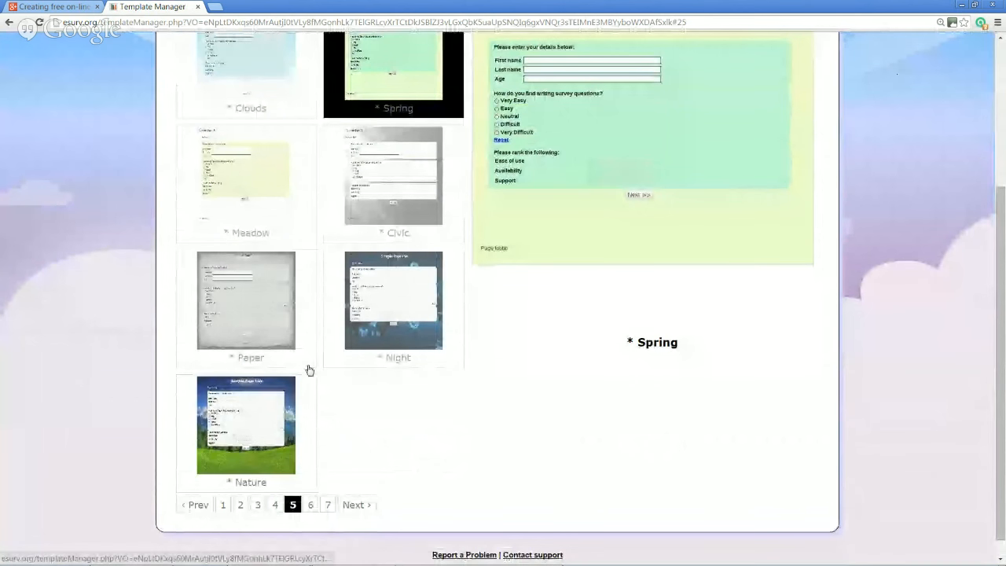
pyautogui.scroll(3, 323, 373)
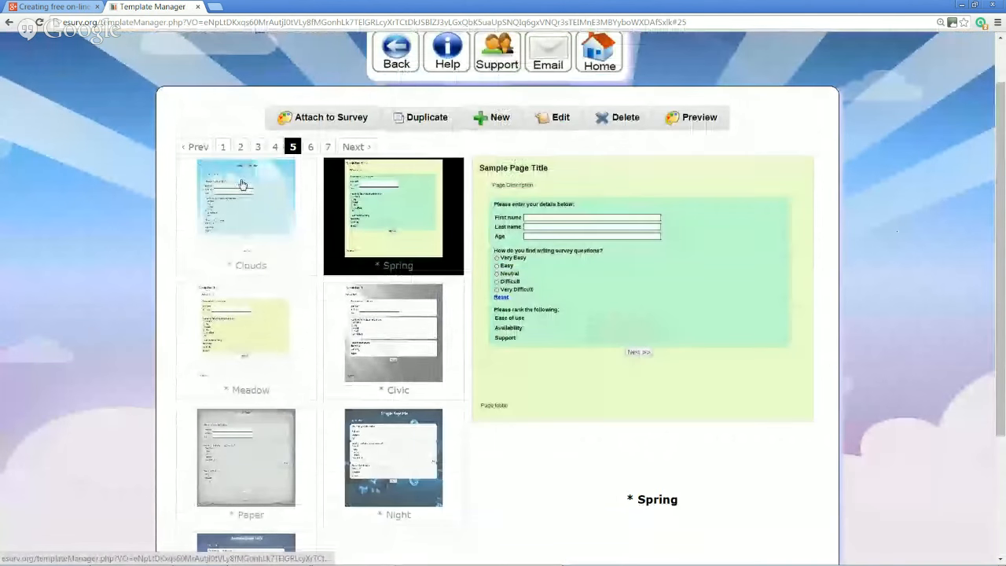
pyautogui.click(281, 208)
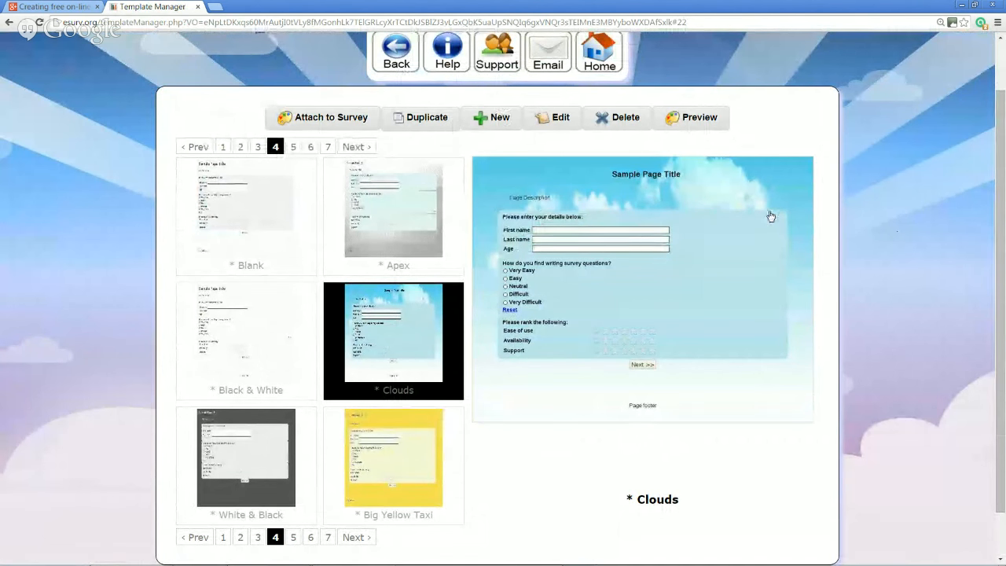
pyautogui.click(564, 121)
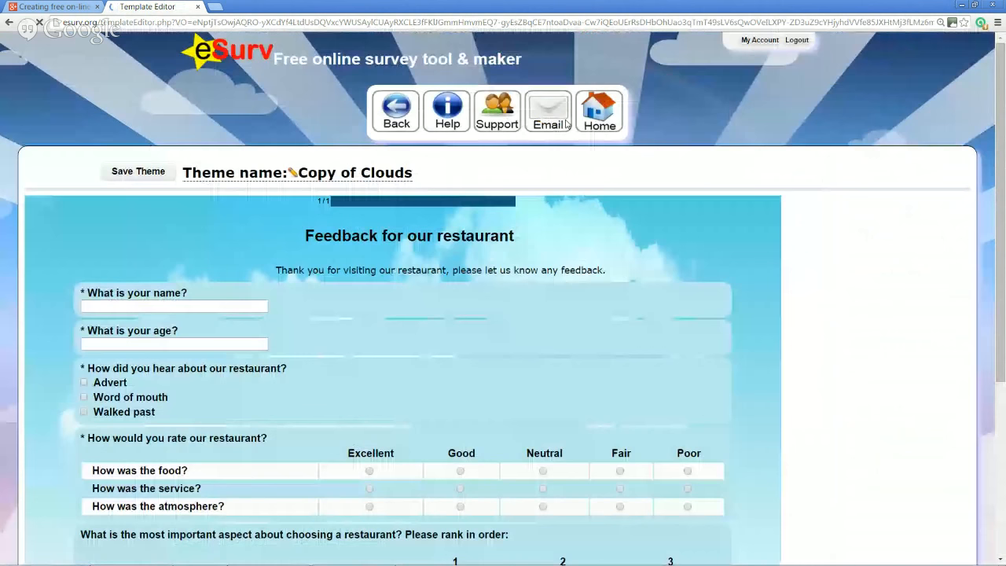
# Remove the cloud image from the Copy of Clouds background, save the theme, and return to the survey
pyautogui.scroll(-2, 611, 240)
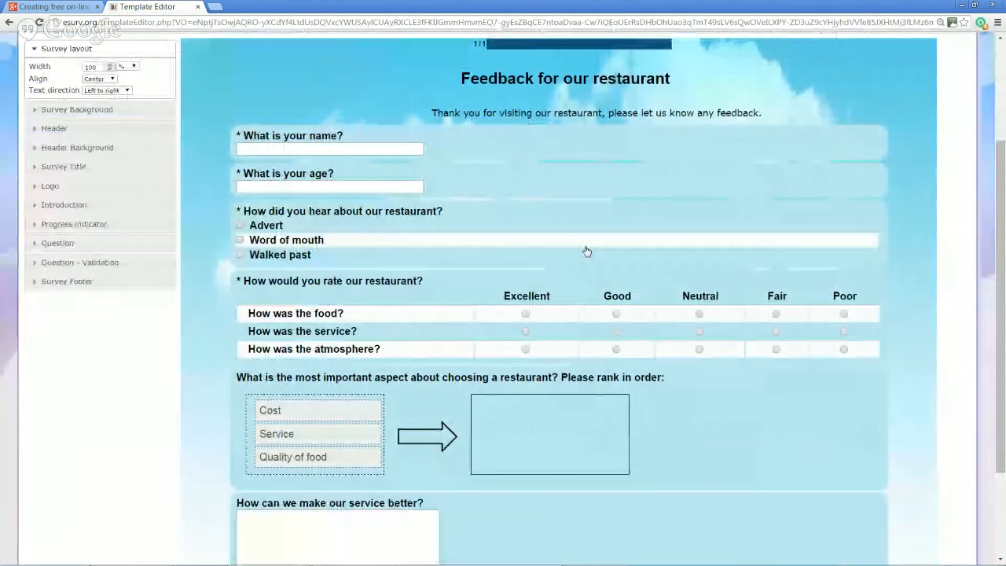
pyautogui.scroll(1, 586, 250)
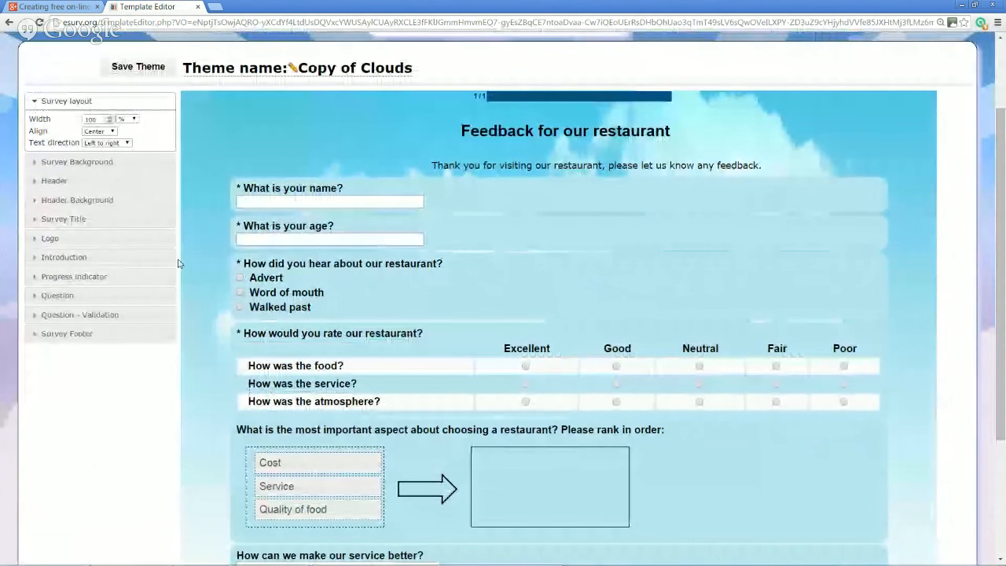
pyautogui.click(81, 162)
pyautogui.click(106, 137)
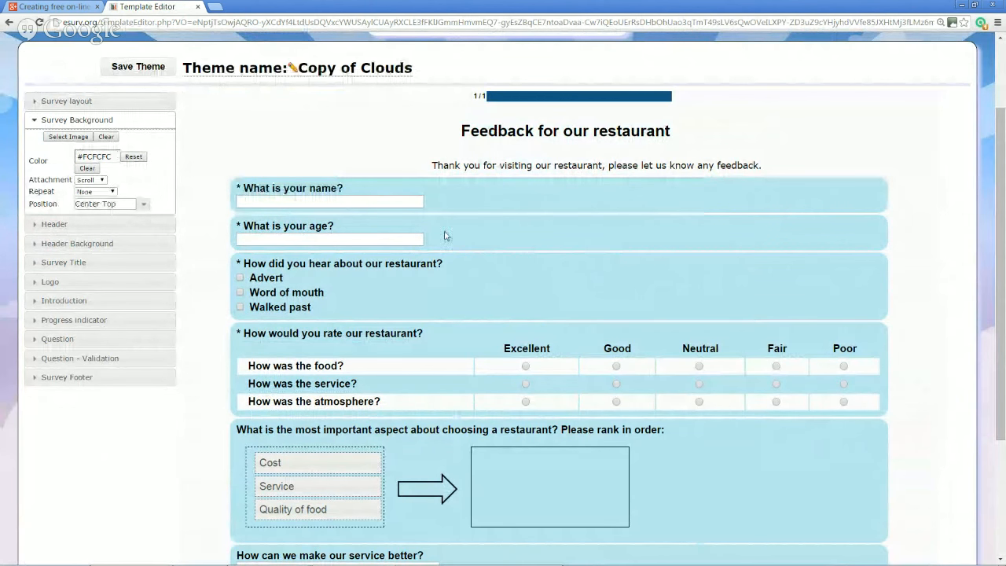
pyautogui.scroll(-3, 517, 236)
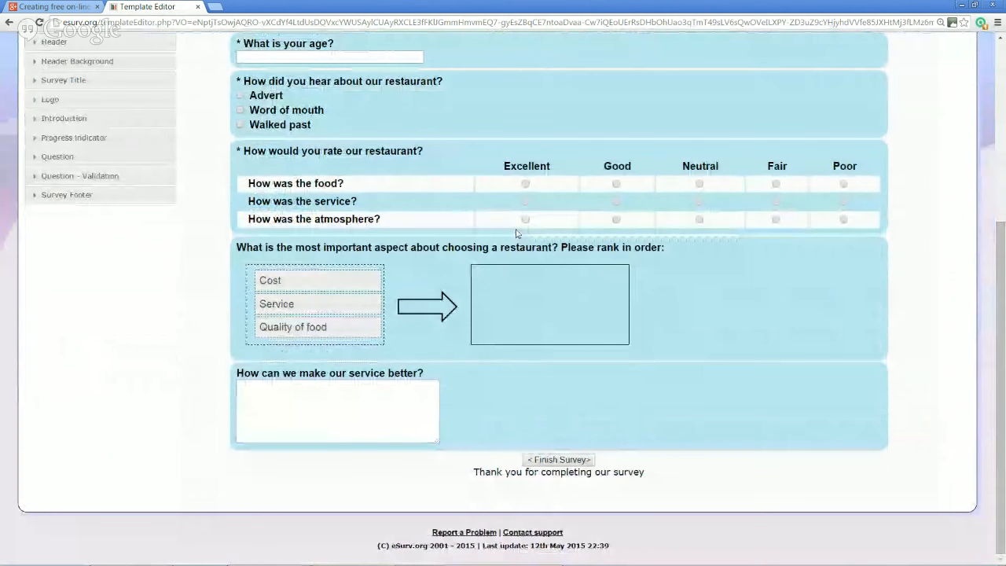
pyautogui.scroll(5, 516, 236)
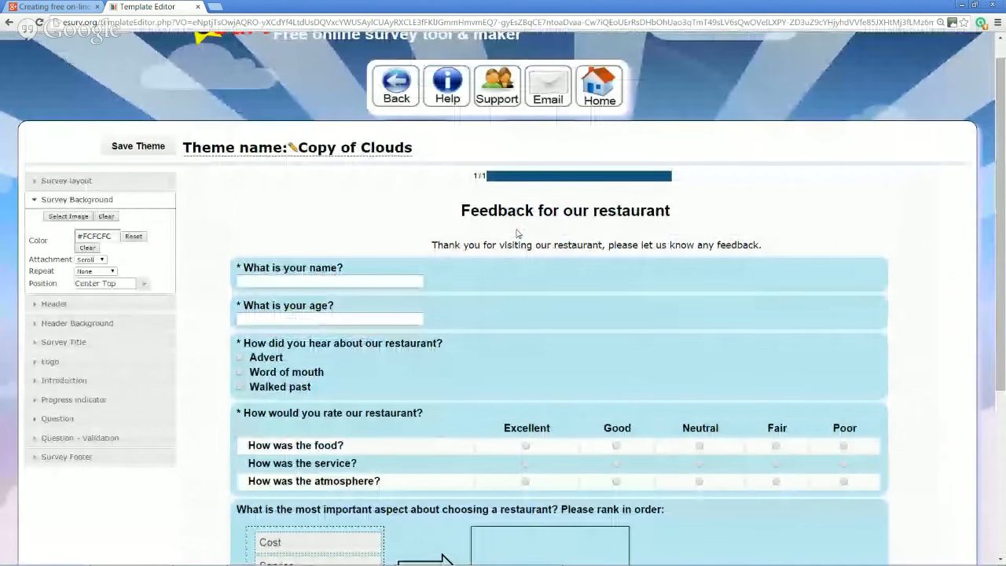
pyautogui.click(138, 146)
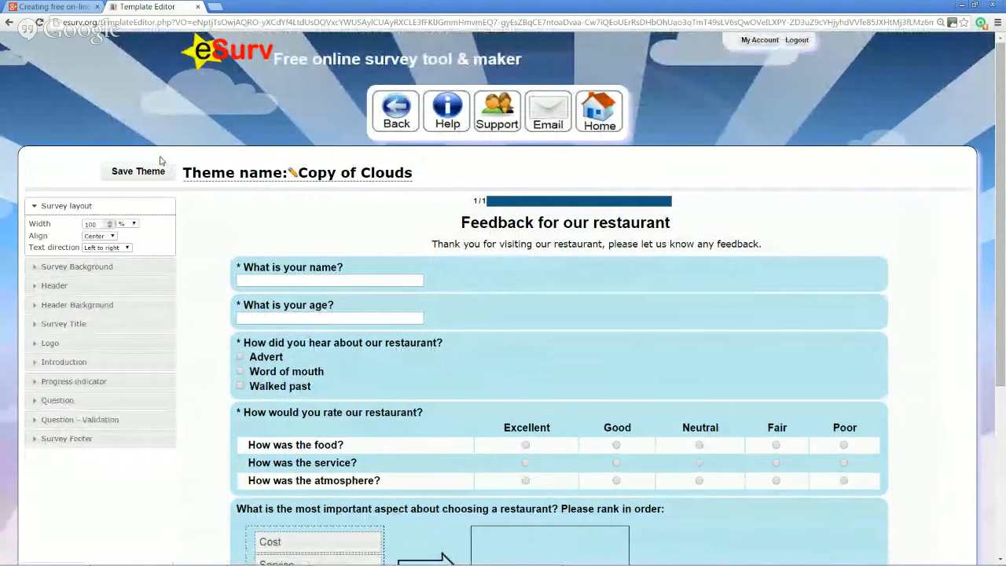
pyautogui.click(395, 126)
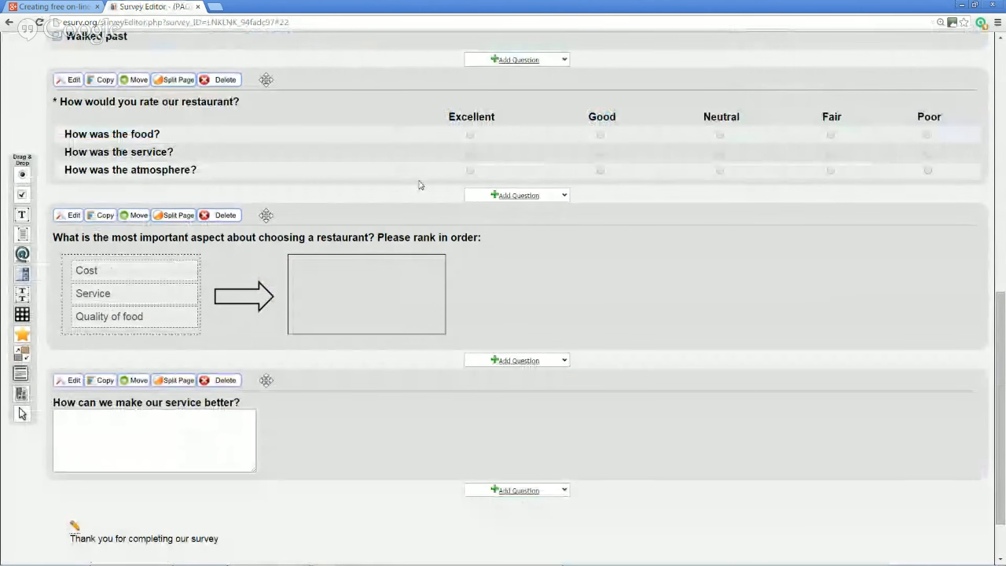
# Open the survey settings and look through the Time Zone list without changing it
pyautogui.scroll(5, 420, 185)
pyautogui.scroll(1, 420, 185)
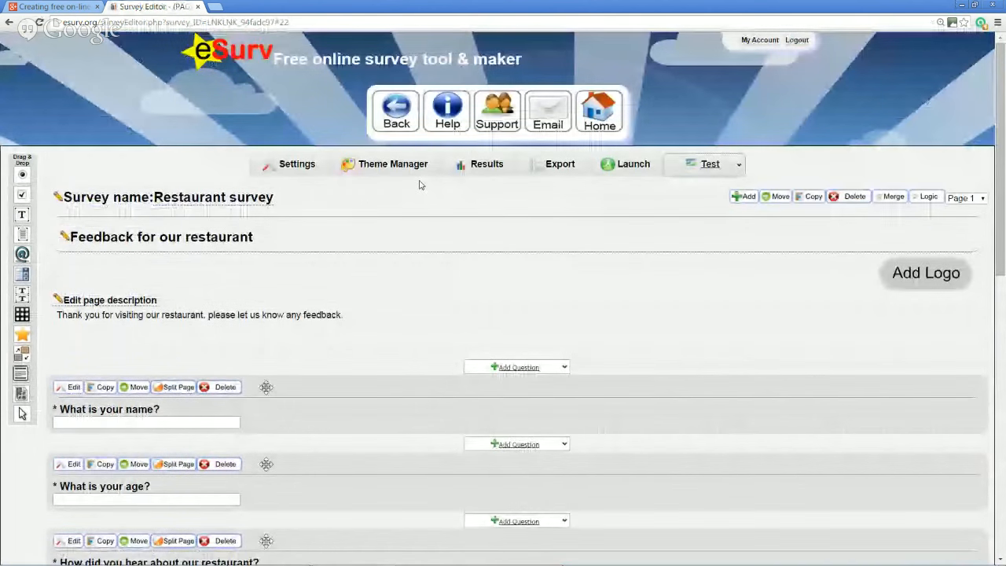
pyautogui.click(288, 167)
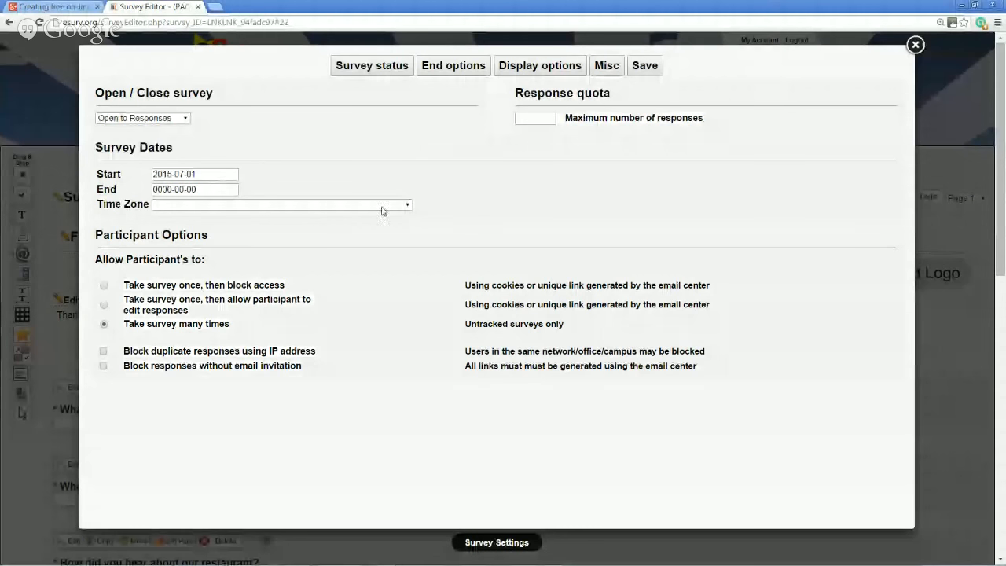
pyautogui.click(408, 205)
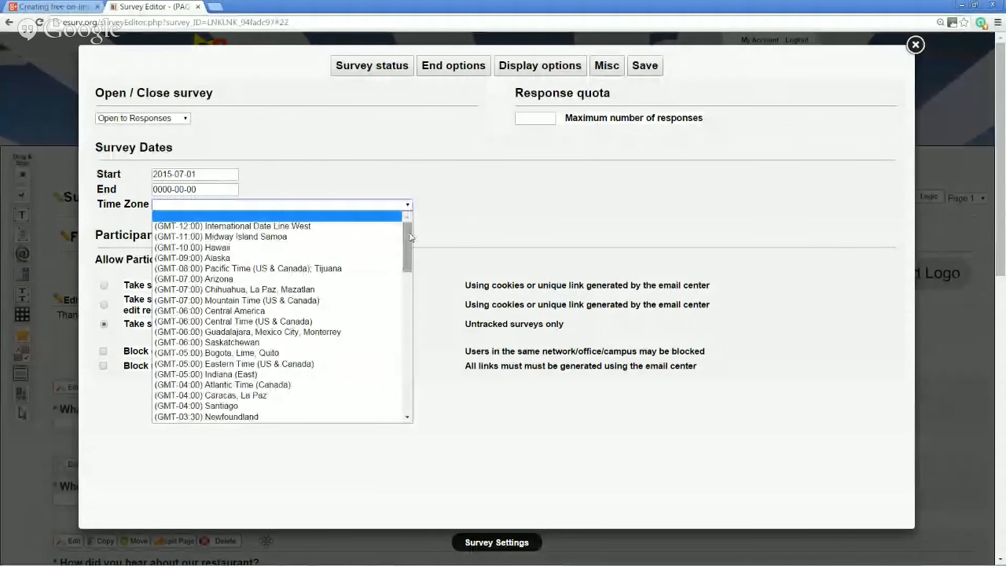
pyautogui.moveTo(409, 236); pyautogui.dragTo(411, 276)
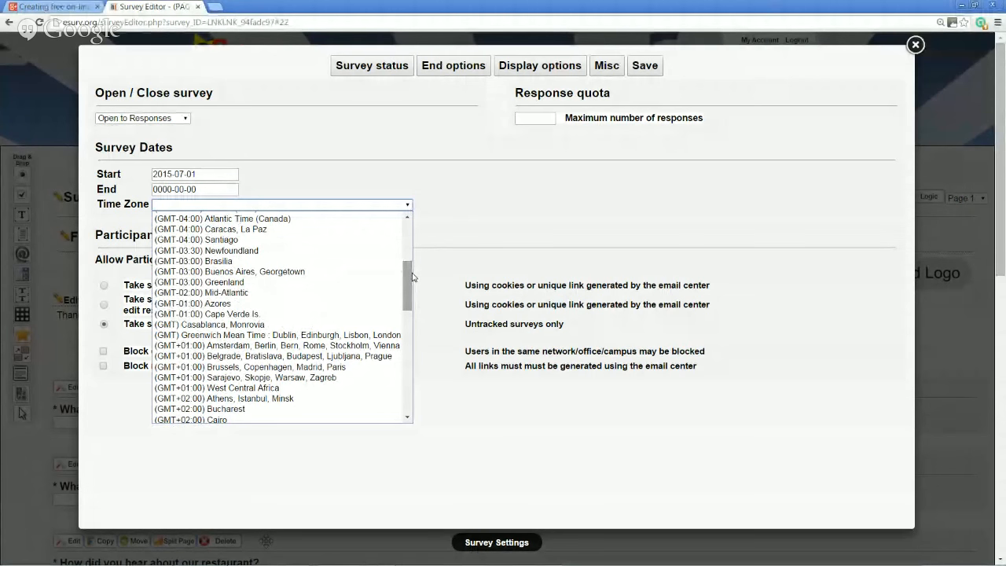
pyautogui.click(449, 173)
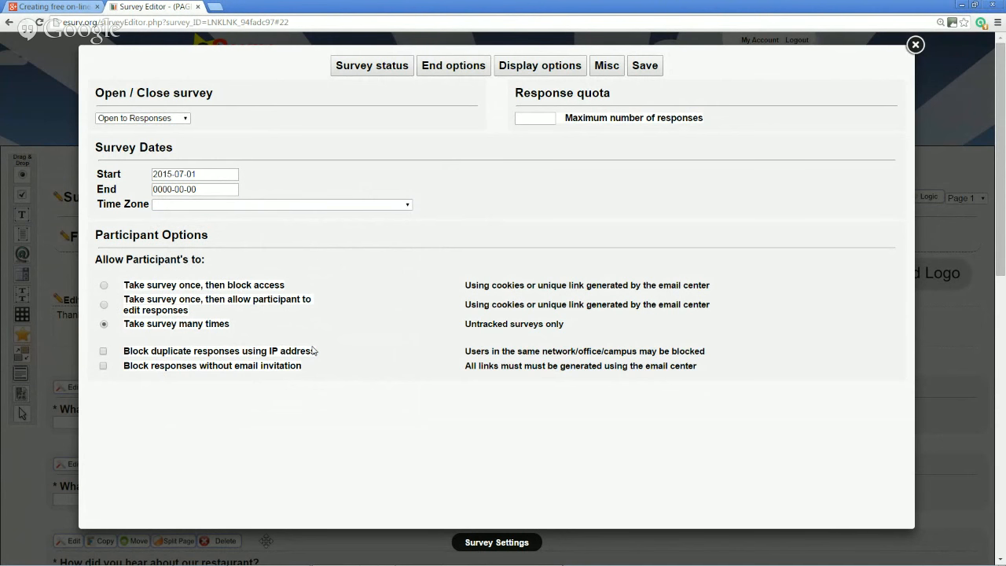
# Review the IP-address and email-invitation blocking options and keep the survey Open to Responses
pyautogui.moveTo(270, 352); pyautogui.dragTo(324, 351)
pyautogui.click(253, 377)
pyautogui.moveTo(151, 367); pyautogui.dragTo(312, 364)
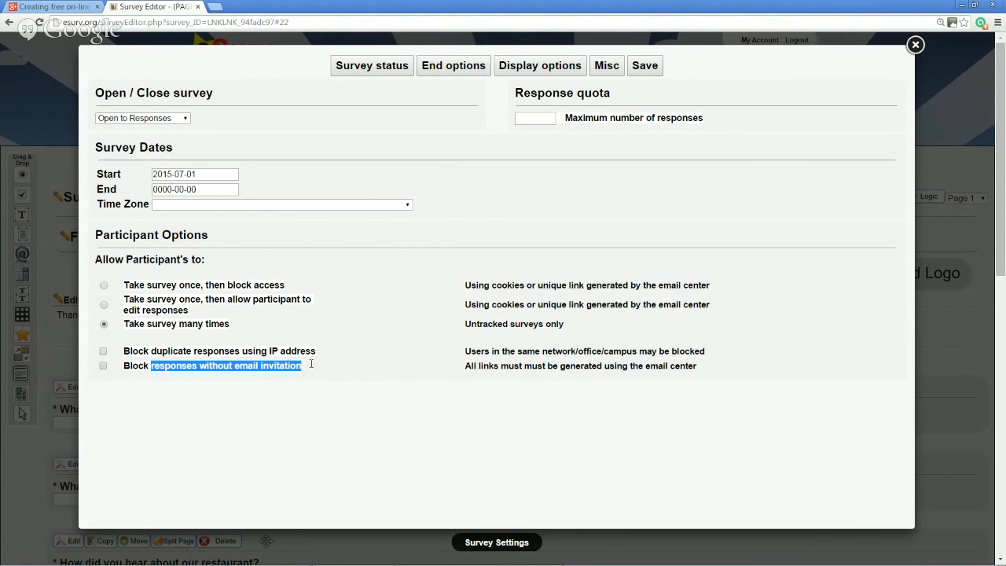
pyautogui.click(312, 371)
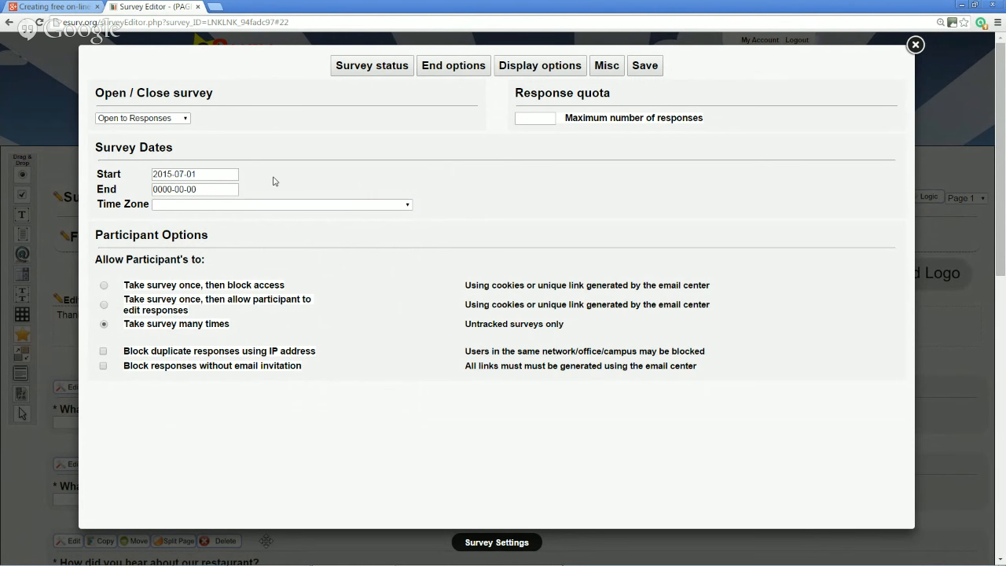
pyautogui.click(187, 123)
pyautogui.click(212, 121)
pyautogui.click(442, 74)
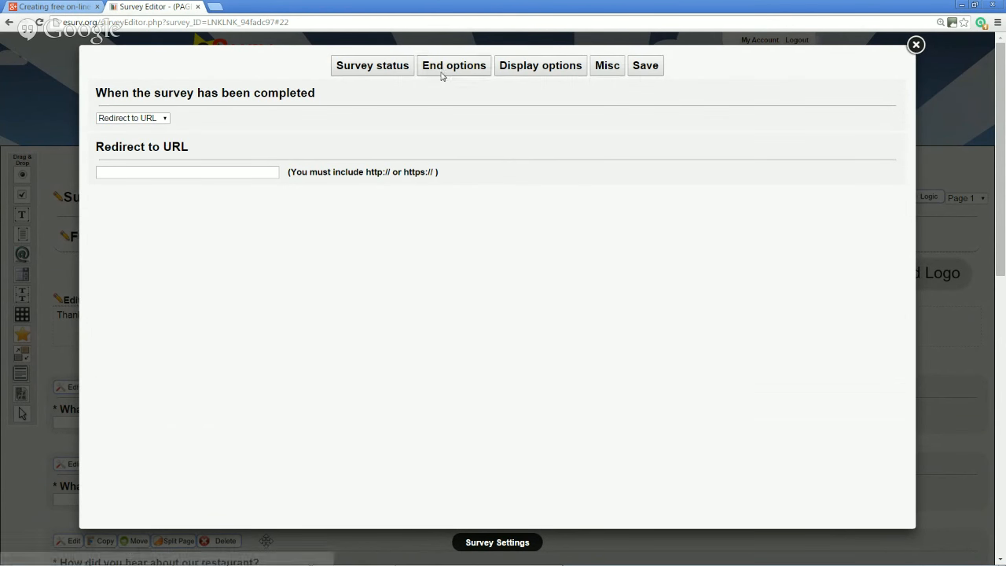
pyautogui.click(165, 118)
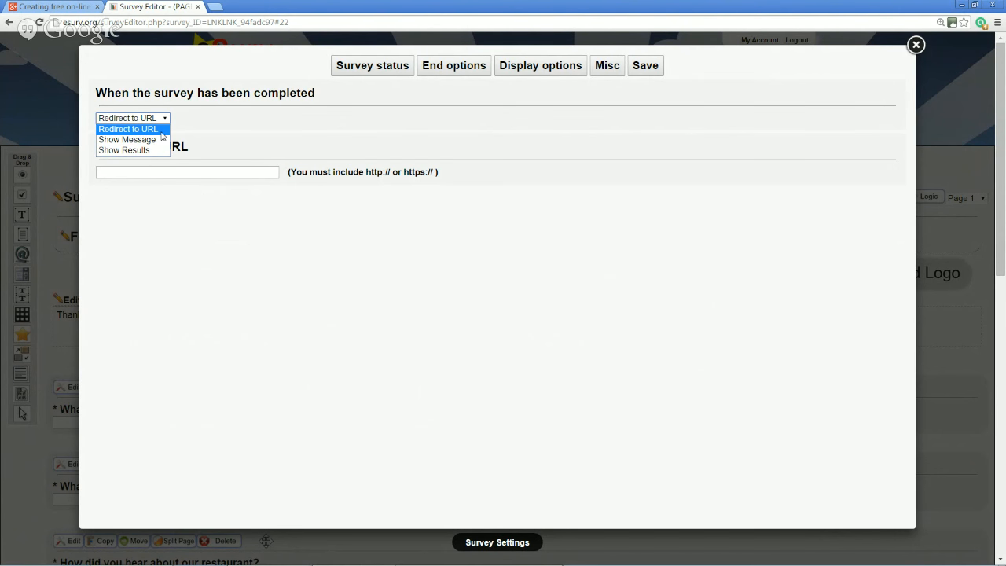
pyautogui.click(161, 130)
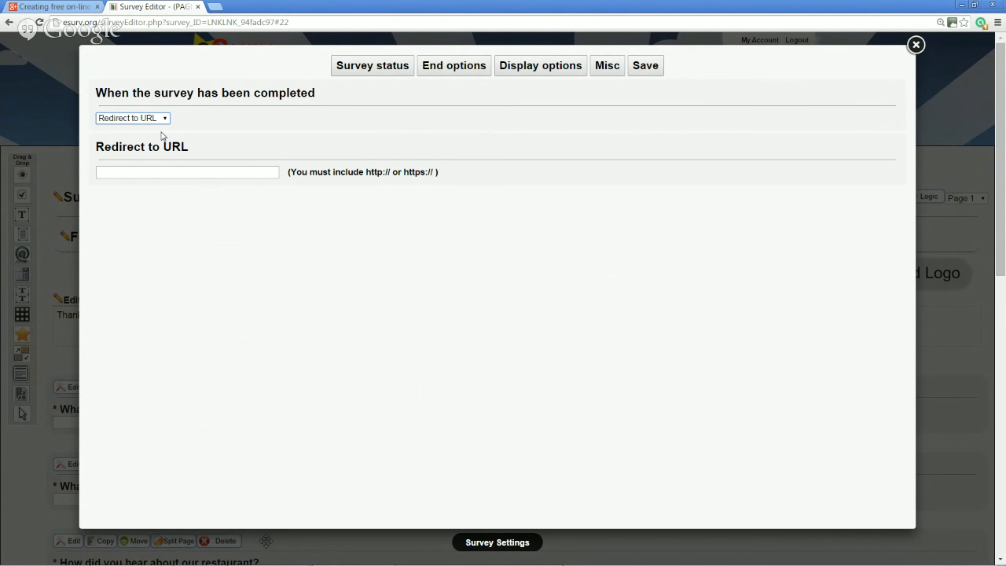
pyautogui.click(185, 176)
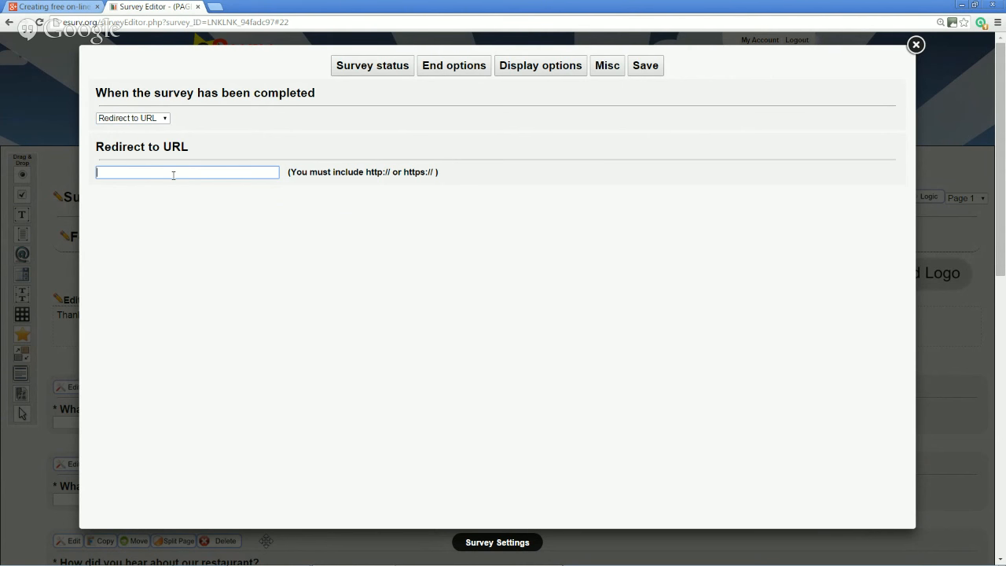
pyautogui.write('www.quirkos.com')
pyautogui.click(371, 202)
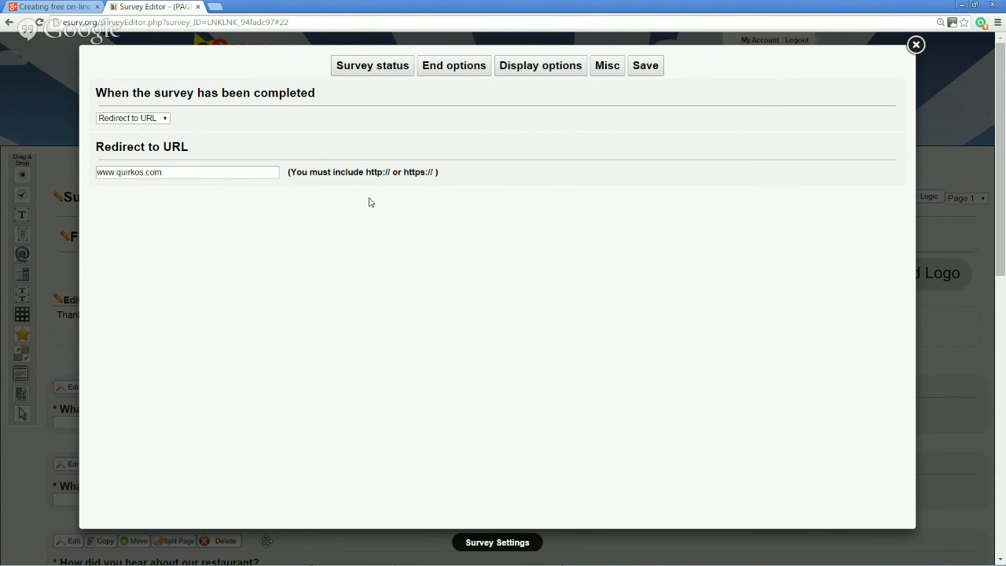
pyautogui.click(97, 171)
pyautogui.write('http://')
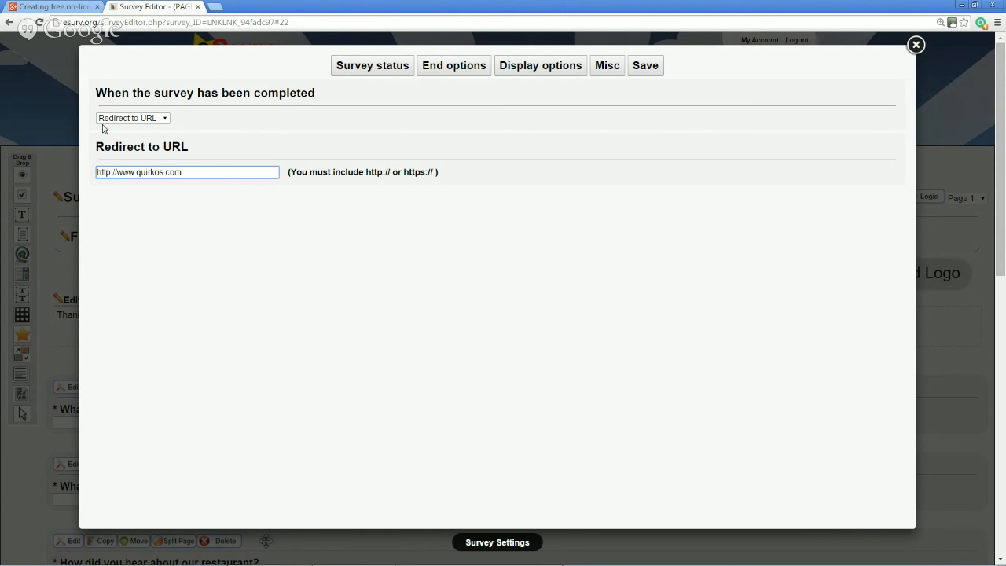
pyautogui.click(548, 73)
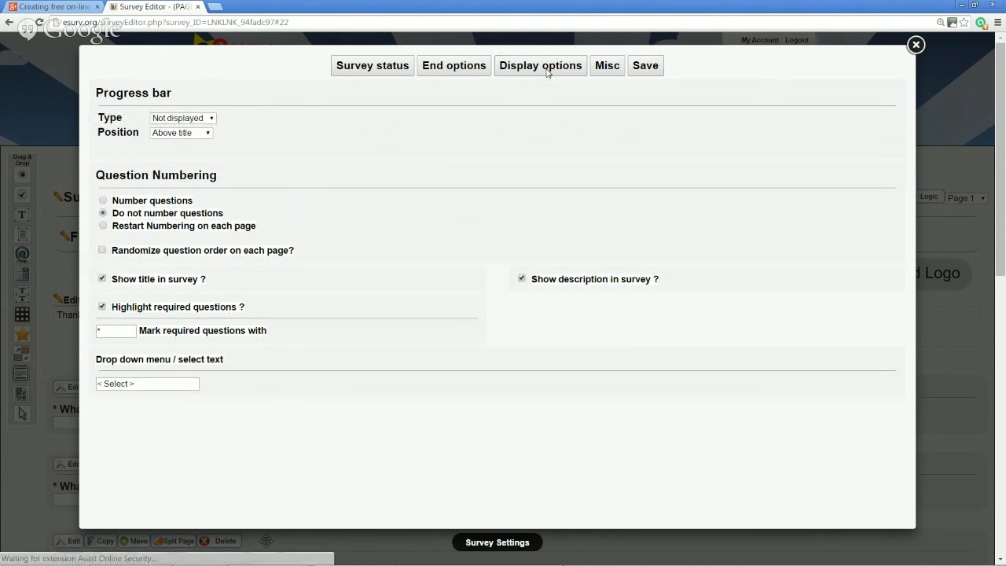
# Show a progress bar on the survey and turn on question numbering
pyautogui.click(209, 119)
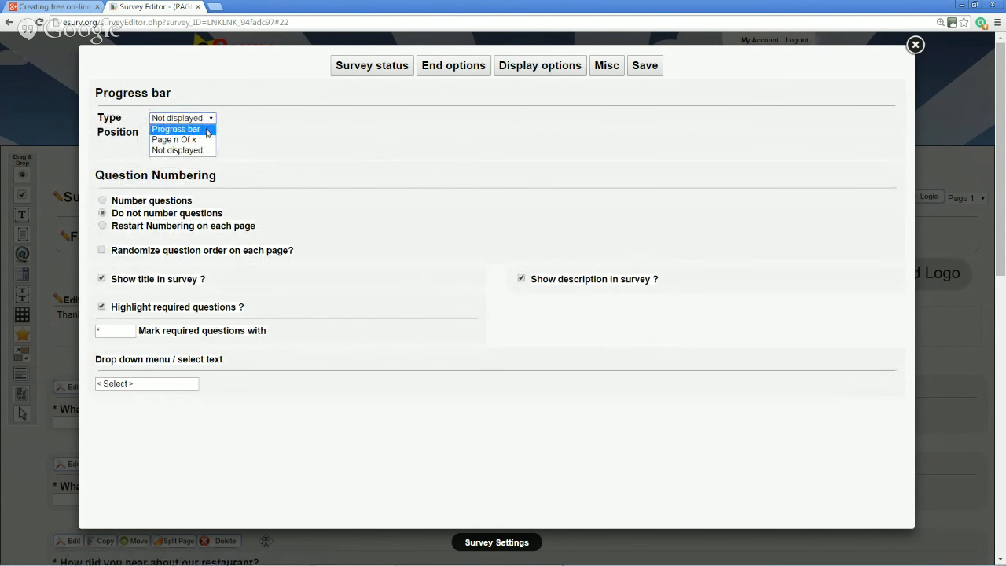
pyautogui.click(208, 129)
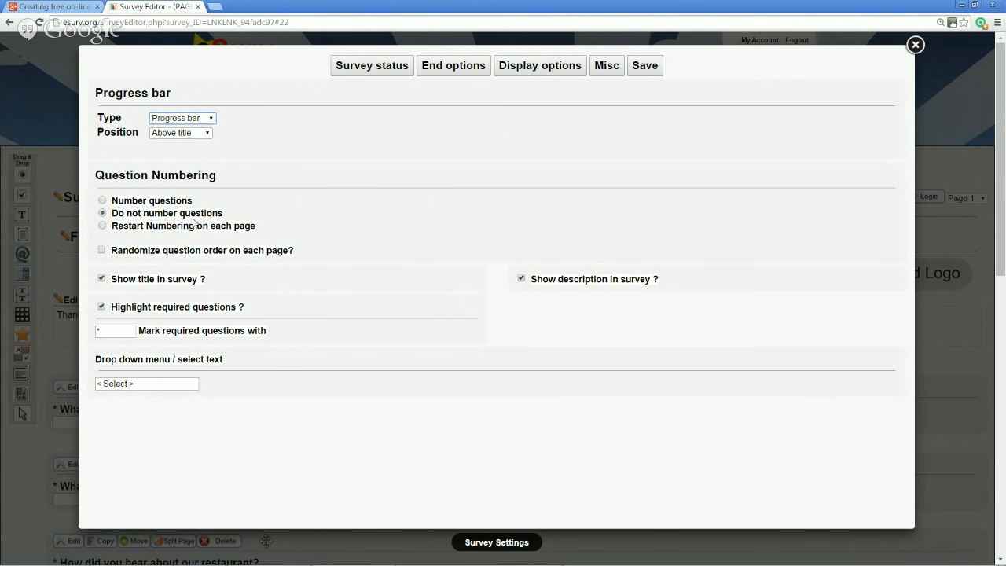
pyautogui.click(161, 202)
# Try 'REQUIRED' as the required-question marker, then set it back to *
pyautogui.click(117, 332)
pyautogui.write('REQUIRED')
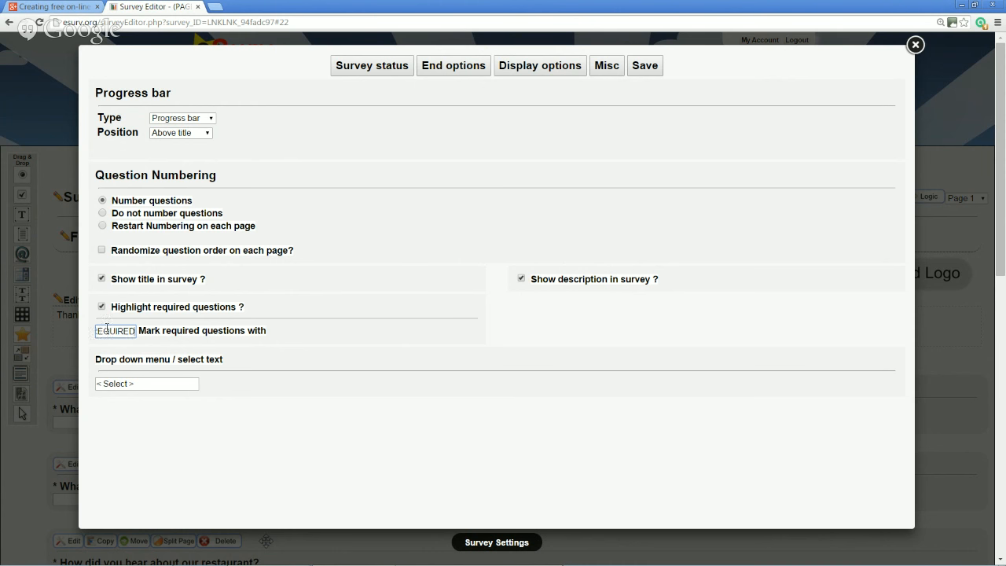
pyautogui.doubleClick(128, 332)
pyautogui.write('*')
# In Misc settings, keep 'Receive completed surveys by email' at No and scroll through the remaining options
pyautogui.click(605, 75)
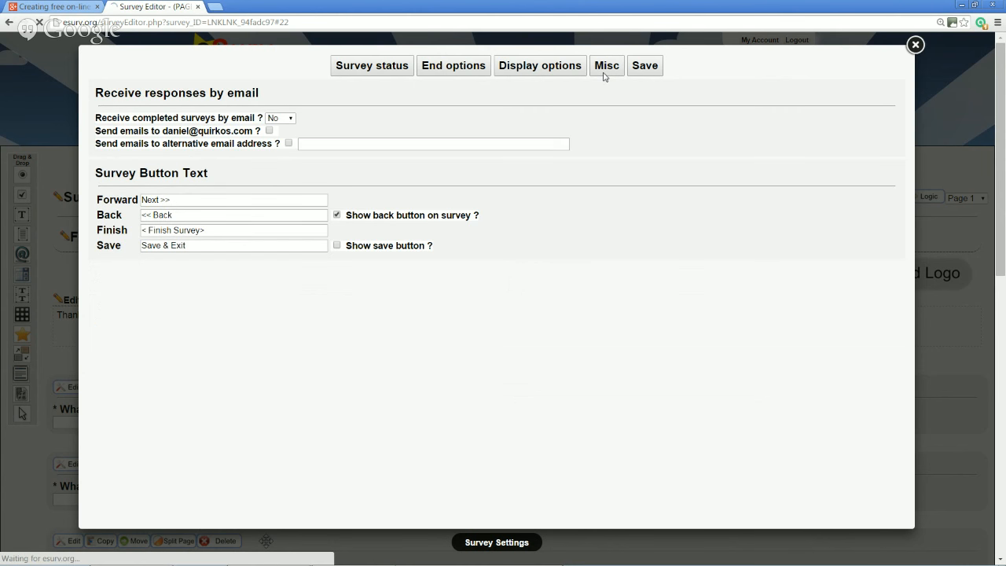
pyautogui.click(292, 118)
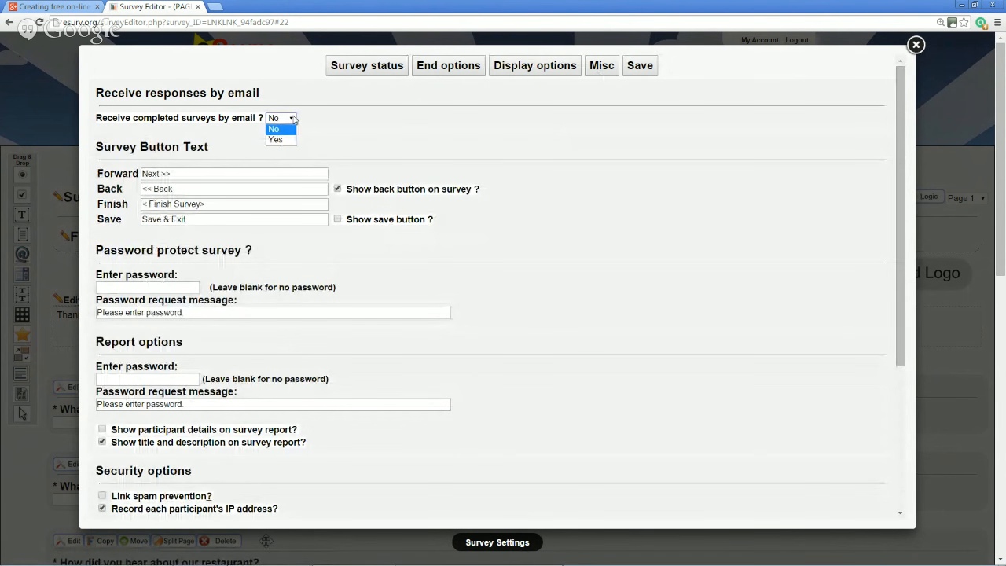
pyautogui.click(336, 132)
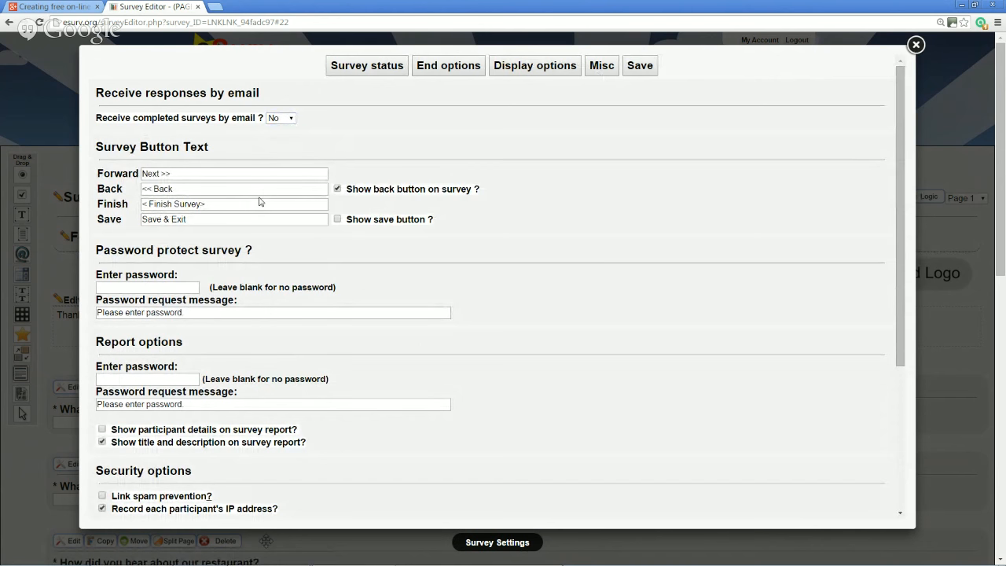
pyautogui.scroll(-3, 260, 202)
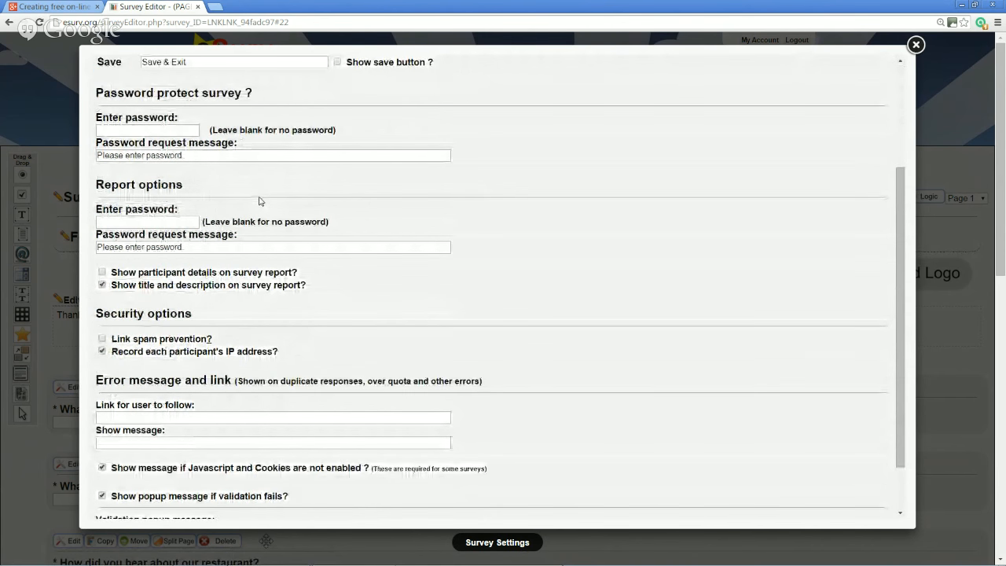
pyautogui.scroll(-1, 260, 202)
pyautogui.scroll(-2, 322, 197)
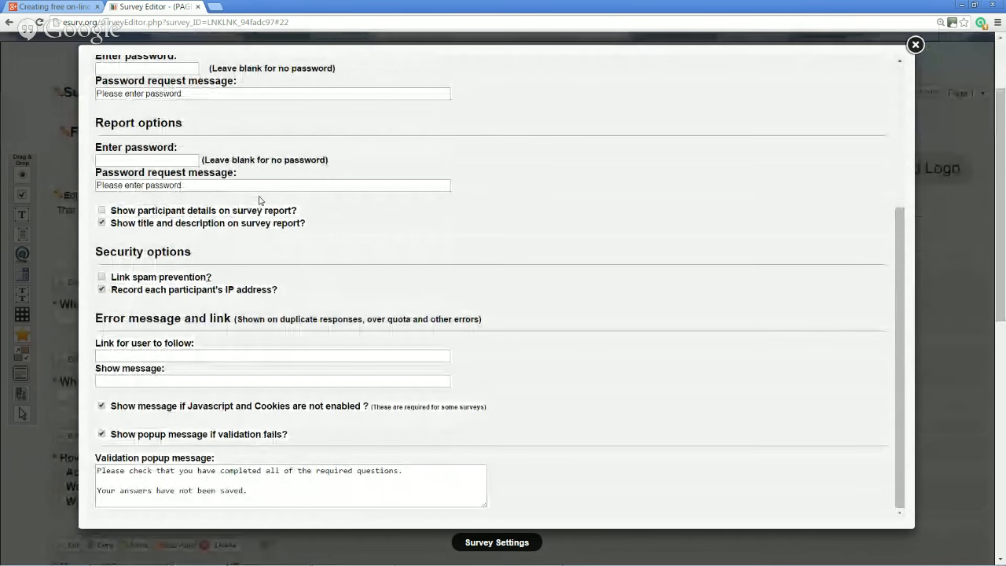
pyautogui.scroll(4, 333, 315)
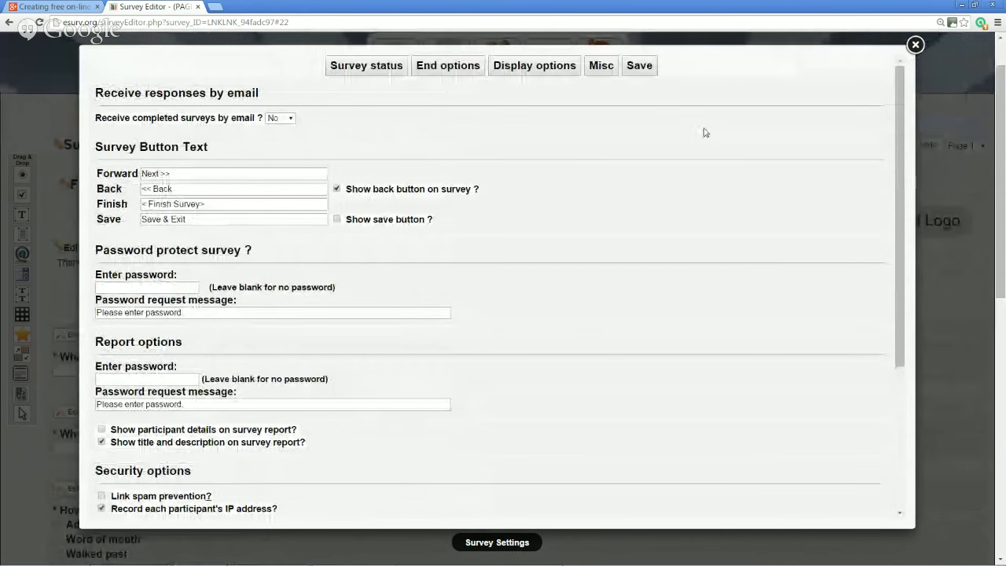
# Save the survey settings and open the survey in Preview Mode
pyautogui.click(641, 65)
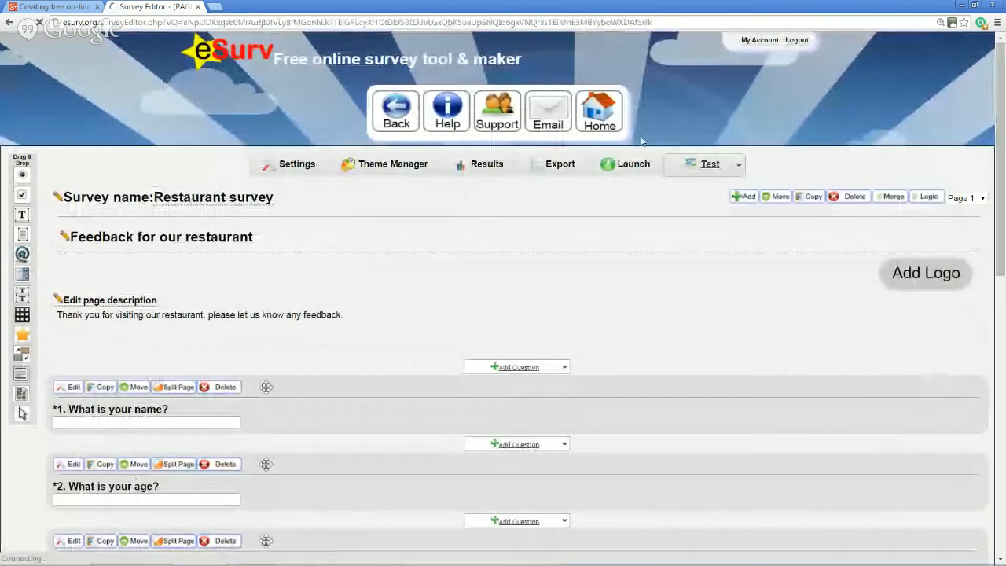
pyautogui.moveTo(706, 168)
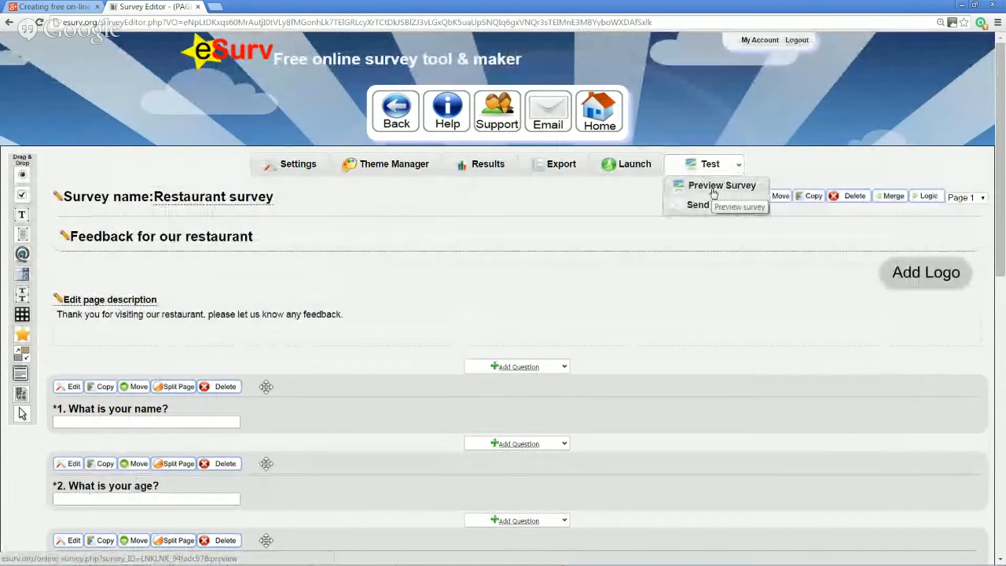
pyautogui.click(710, 188)
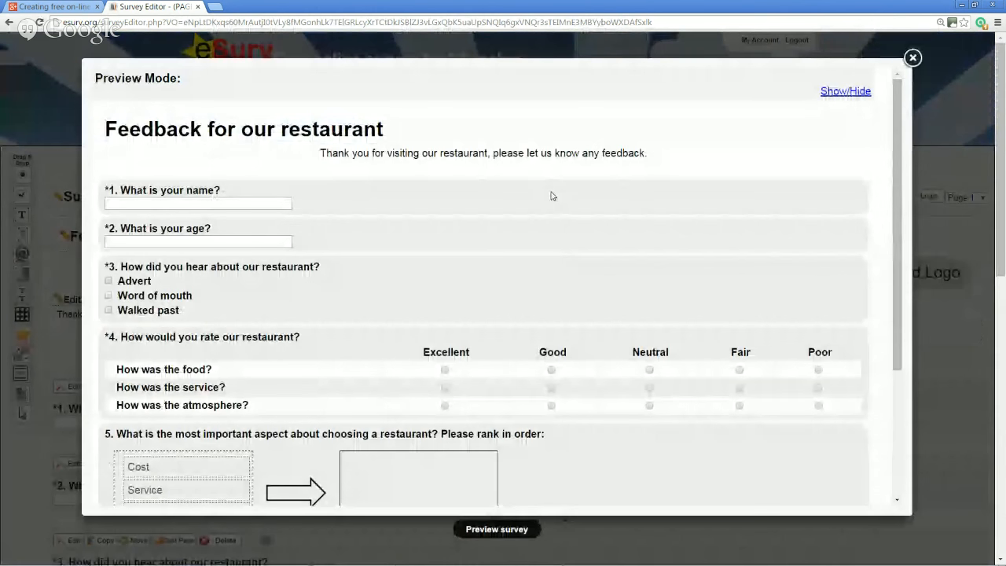
pyautogui.scroll(-5, 550, 195)
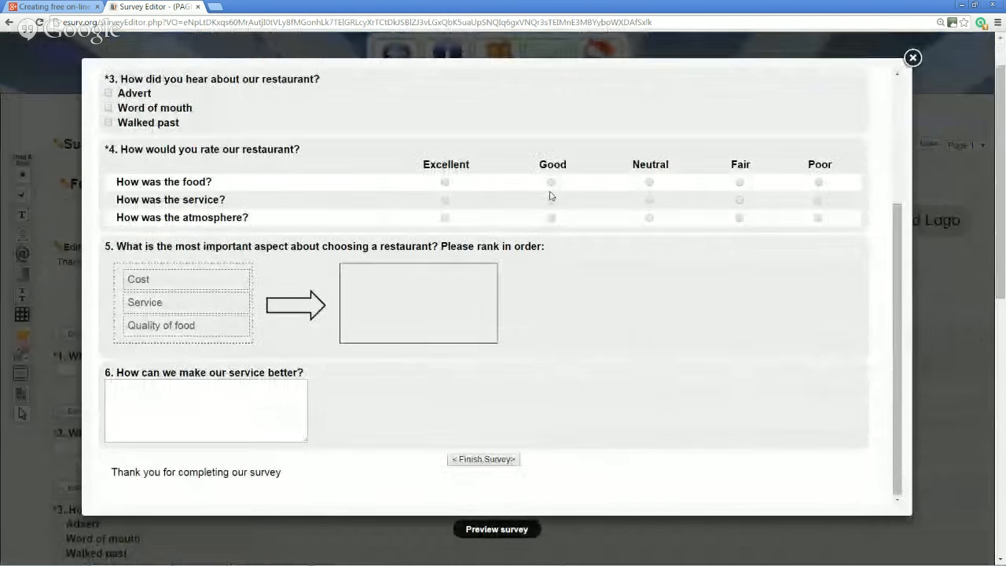
pyautogui.scroll(5, 550, 196)
# Answer with a test name and age 55, and tick Advert and Word of mouth
pyautogui.click(279, 204)
pyautogui.write('Daniel')
pyautogui.press('Tab')
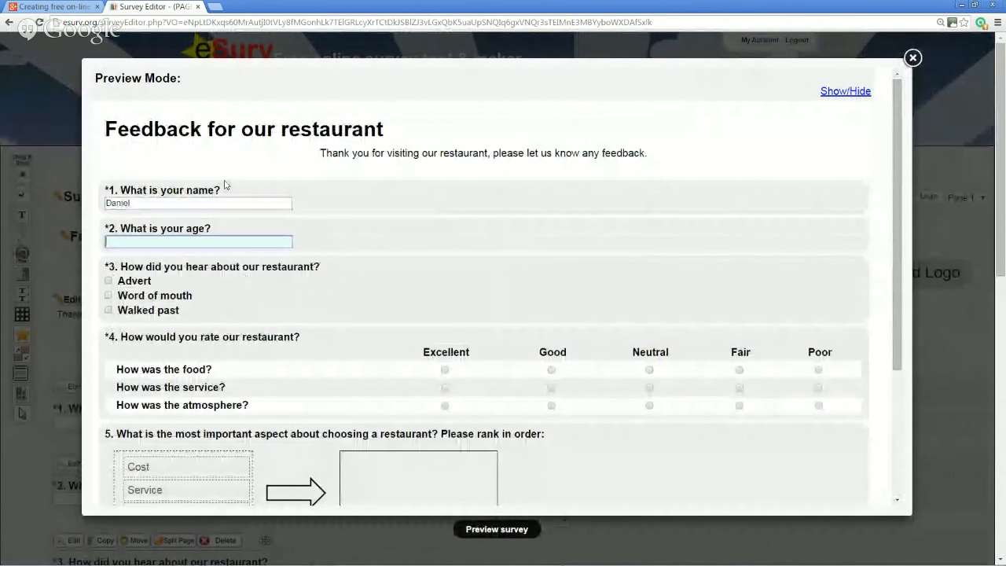
pyautogui.write('55')
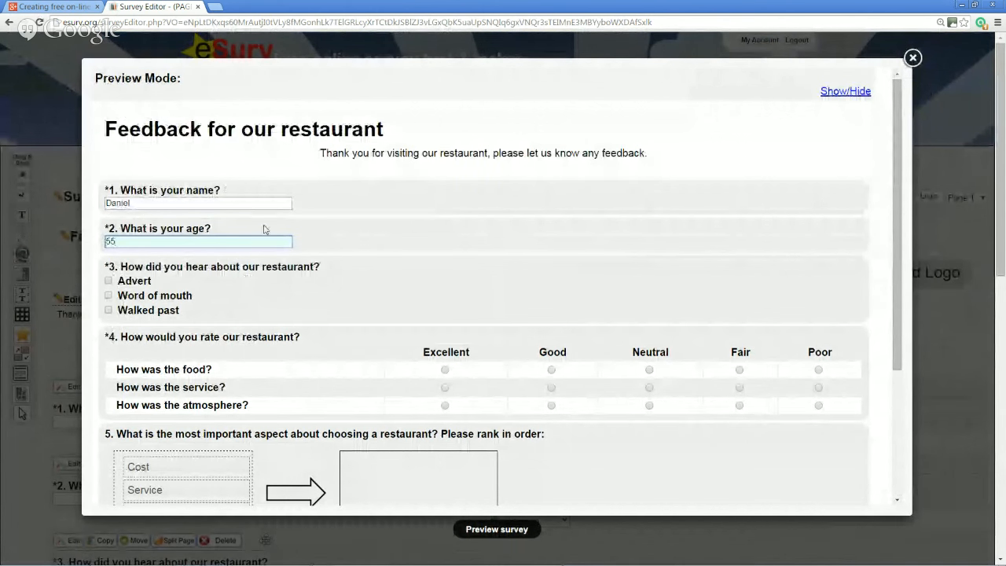
pyautogui.click(109, 280)
pyautogui.click(108, 295)
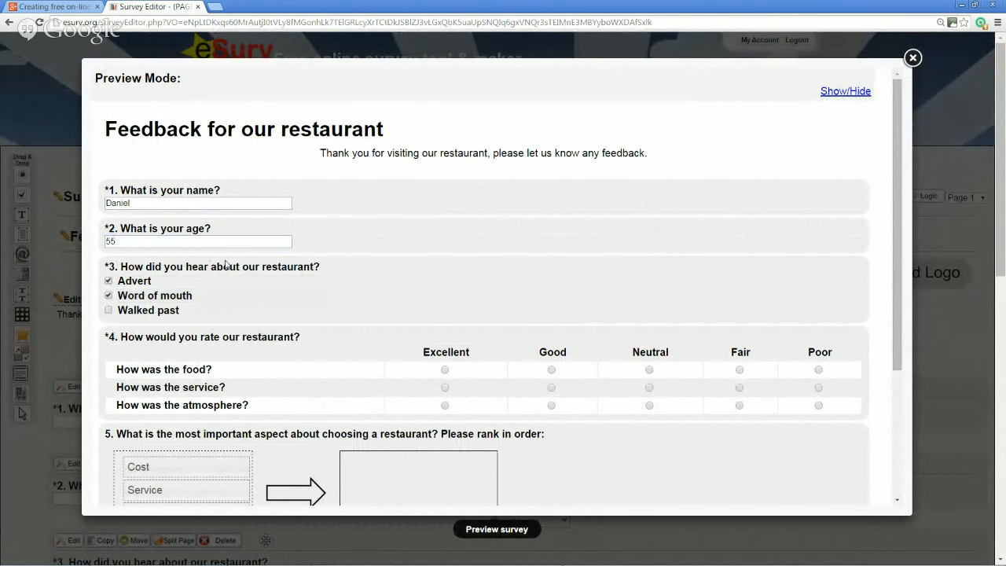
# Rate the food Excellent, service Good and atmosphere Fair
pyautogui.scroll(-3, 225, 265)
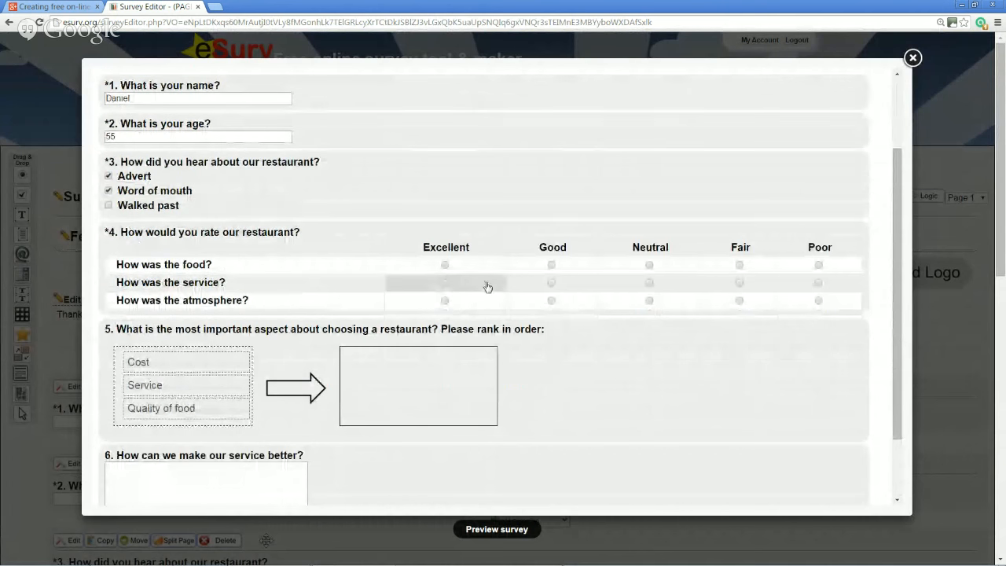
pyautogui.click(445, 266)
pyautogui.click(551, 283)
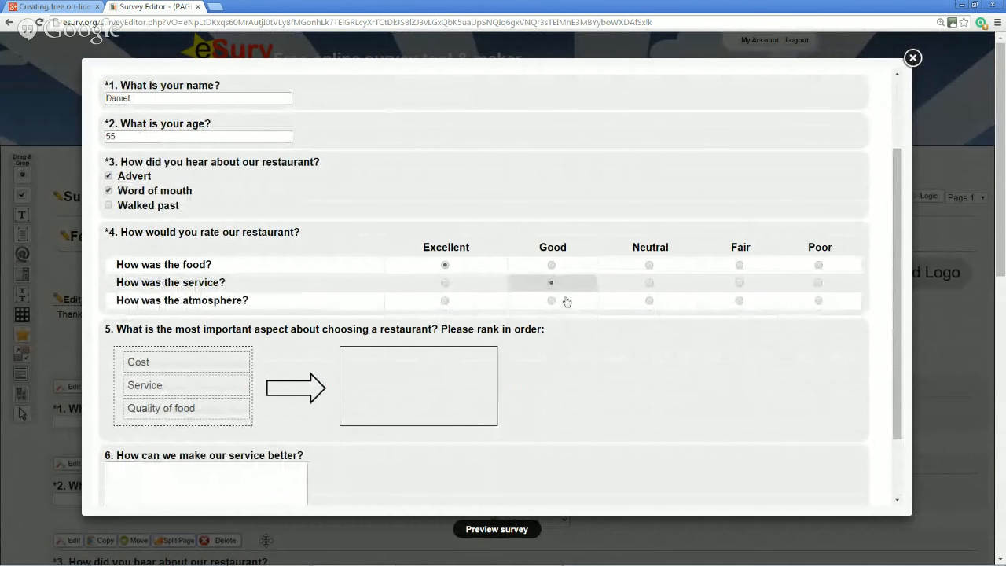
pyautogui.click(740, 300)
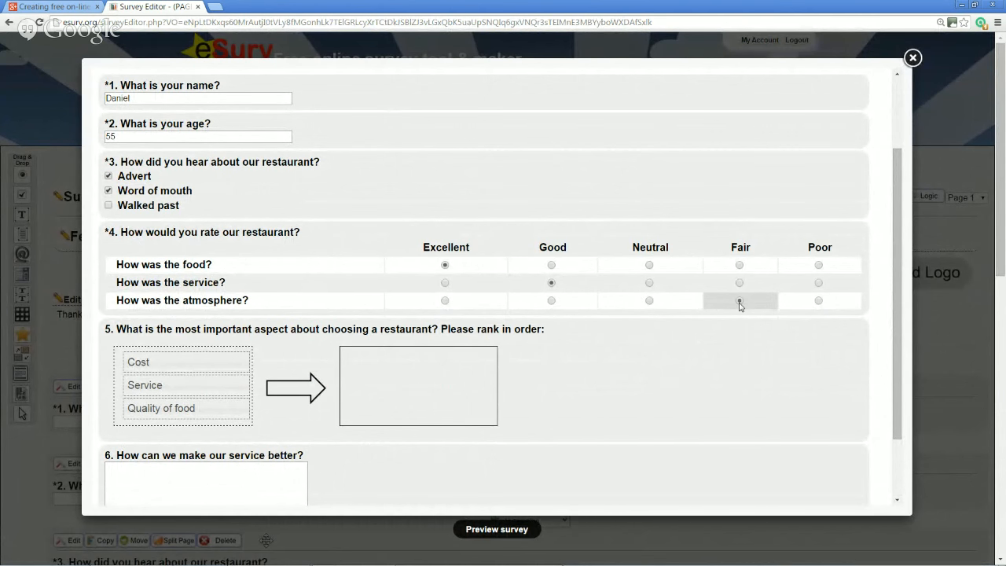
# Rank Service first and Quality of food second in the ranking question
pyautogui.scroll(-1, 686, 369)
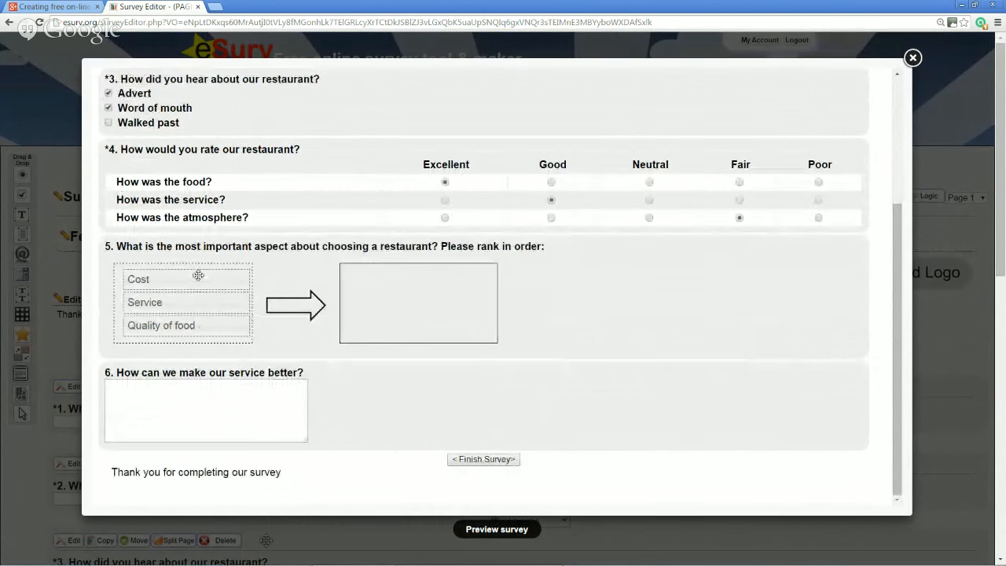
pyautogui.moveTo(198, 292); pyautogui.dragTo(196, 269)
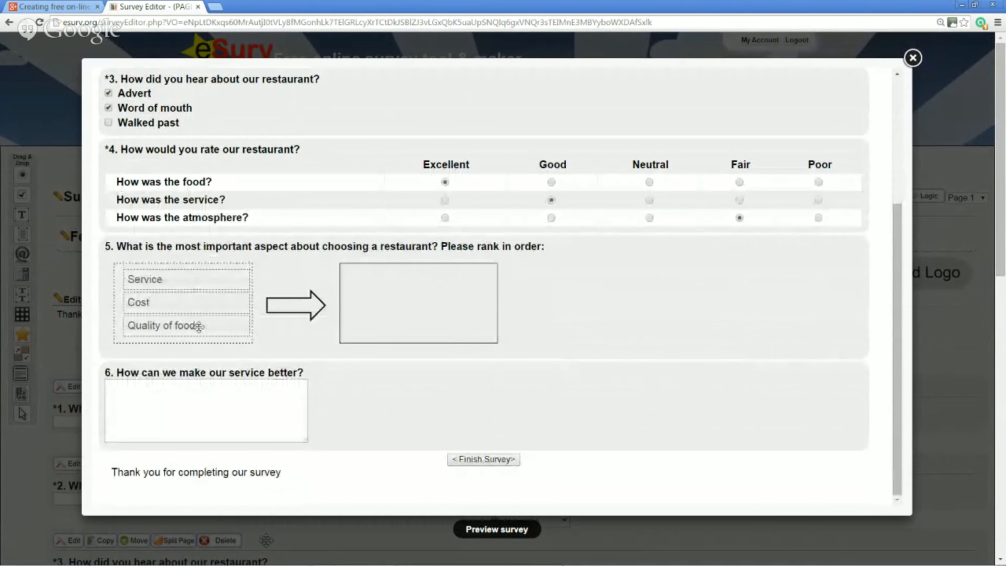
pyautogui.moveTo(195, 325); pyautogui.dragTo(209, 279)
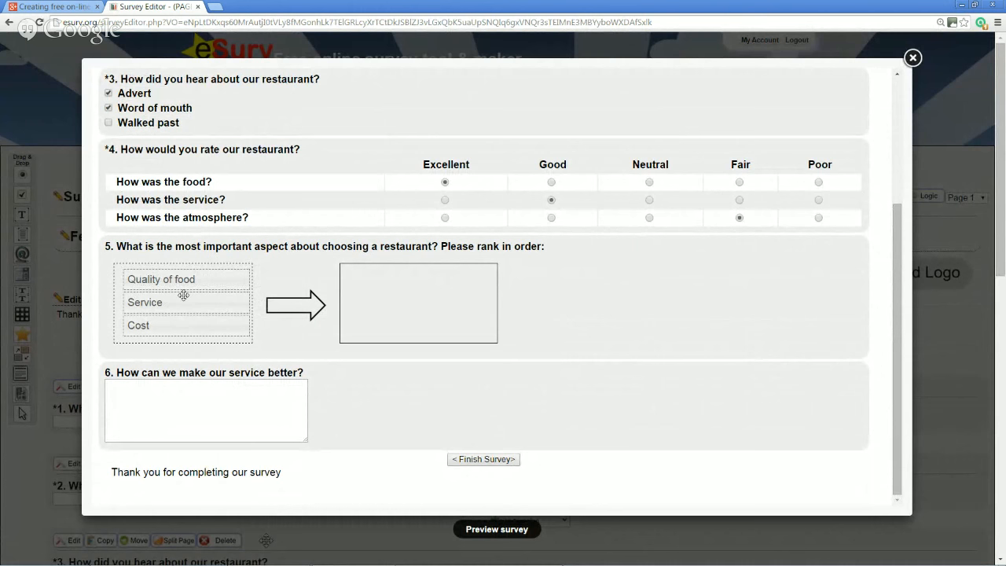
pyautogui.moveTo(205, 277); pyautogui.dragTo(360, 276)
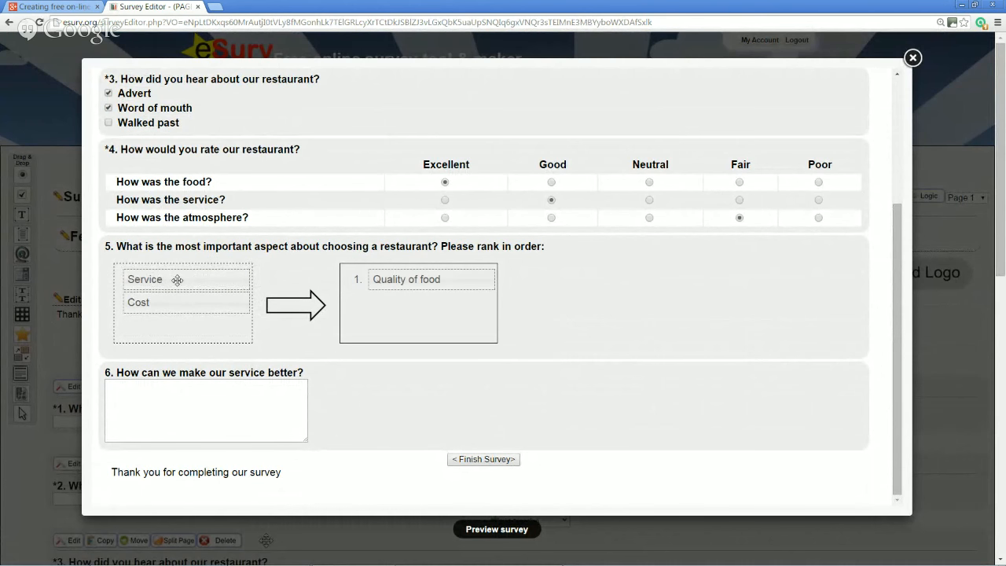
pyautogui.moveTo(178, 280); pyautogui.dragTo(424, 281)
pyautogui.moveTo(171, 278)
pyautogui.mouseDown()
pyautogui.moveTo(408, 282)
pyautogui.moveTo(422, 296)
pyautogui.moveTo(188, 294)
pyautogui.moveTo(171, 282)
pyautogui.mouseUp()
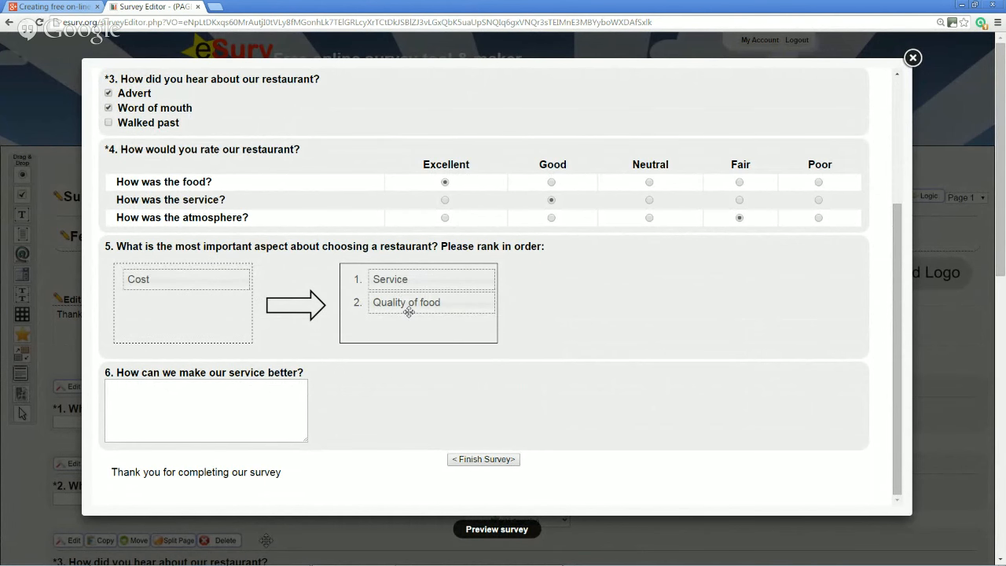
# Answer question 6 with 'Make everyone wear hat', finish the survey and close the preview
pyautogui.click(247, 390)
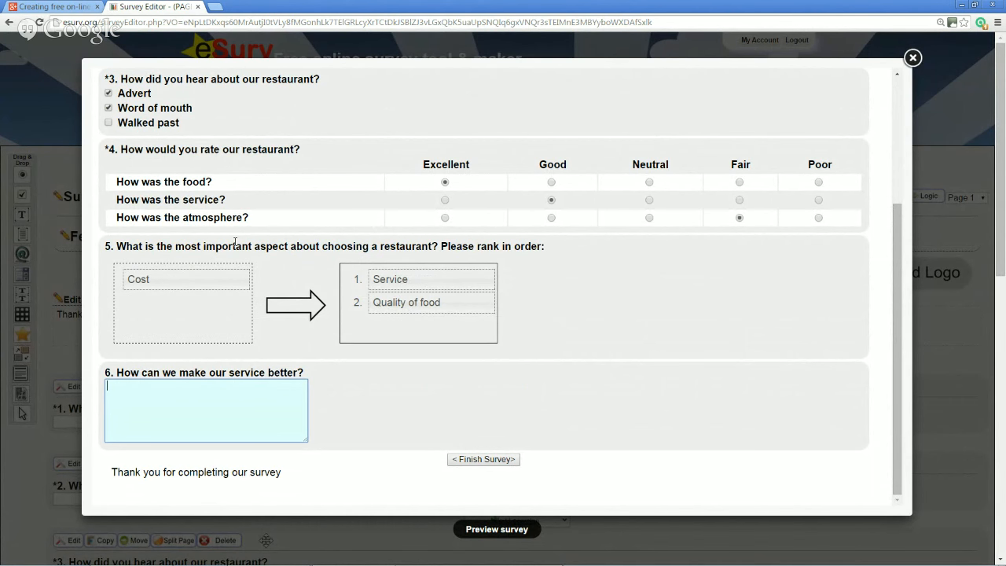
pyautogui.write('Make everyone wear hats')
pyautogui.scroll(-1, 362, 386)
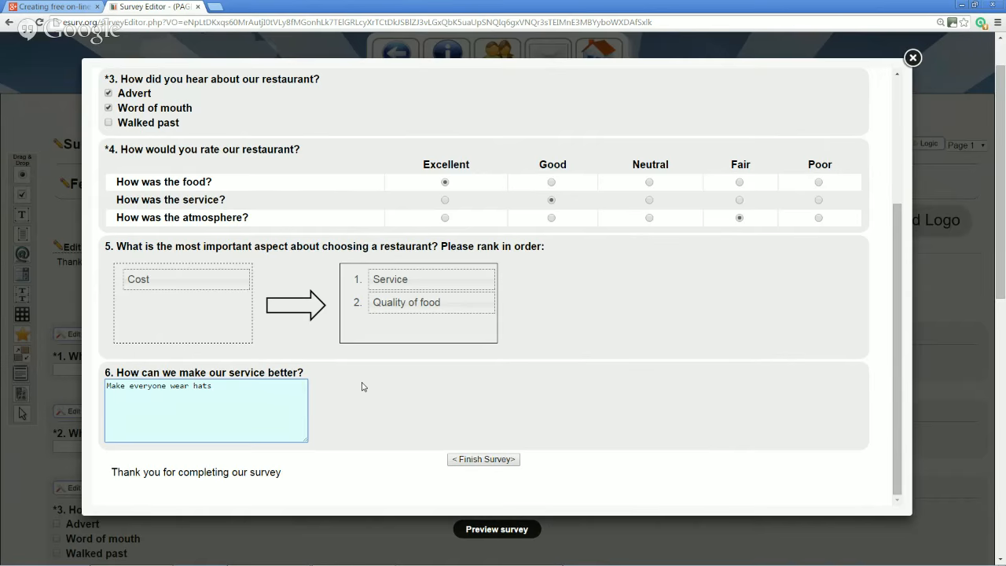
pyautogui.click(483, 459)
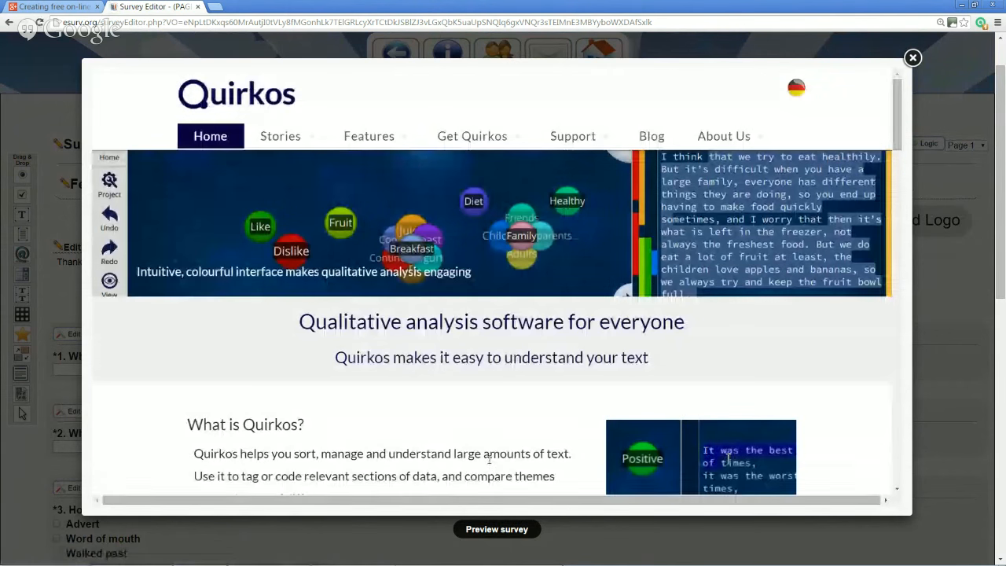
pyautogui.click(911, 58)
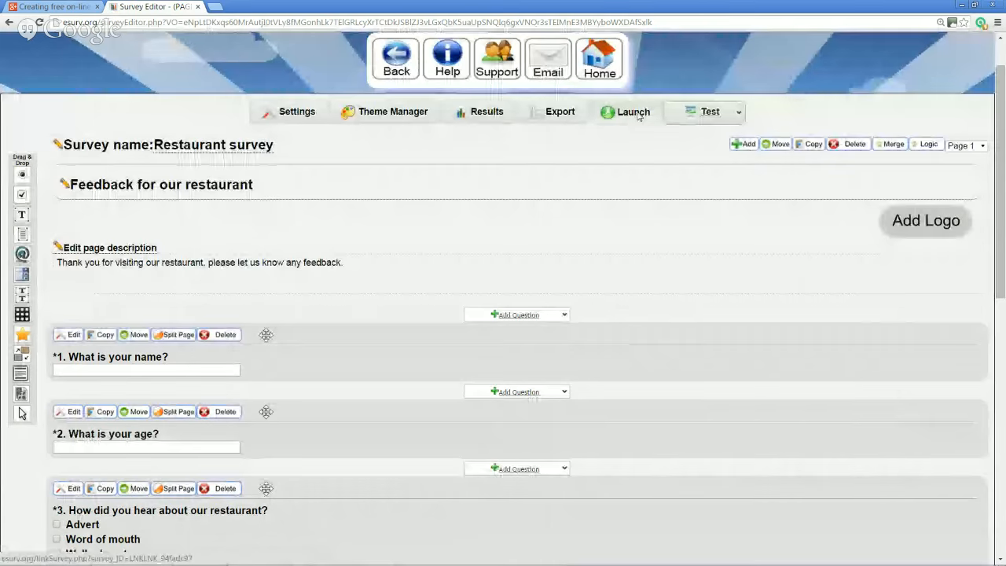
# Open the Launch panel, switch the link type to Web link and select its embed code
pyautogui.click(634, 112)
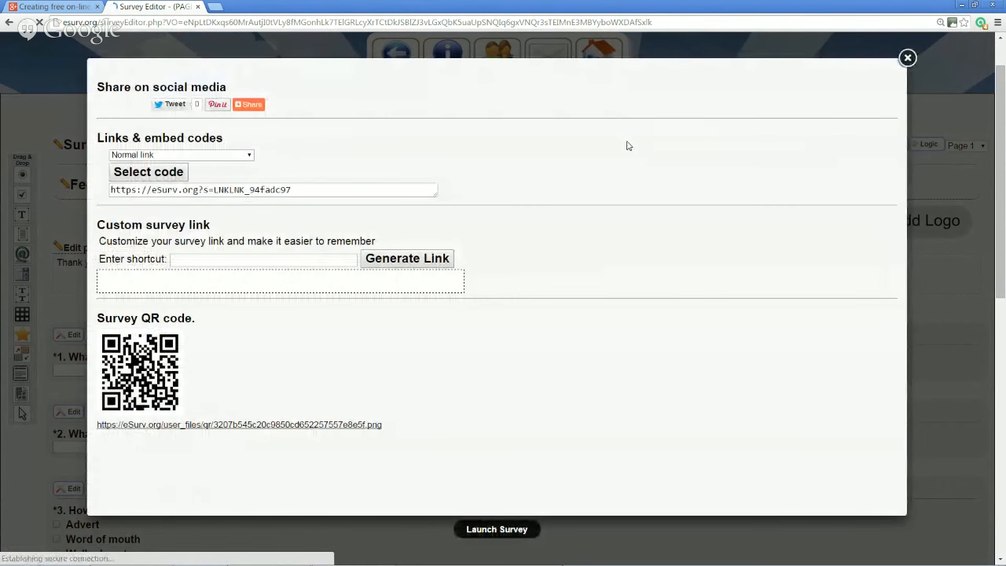
pyautogui.click(226, 156)
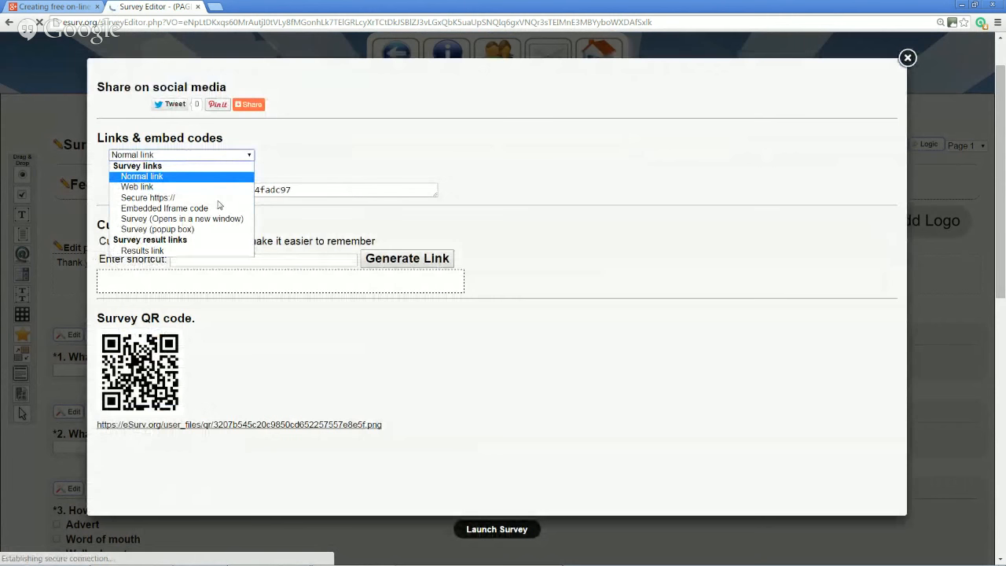
pyautogui.click(211, 191)
pyautogui.click(232, 155)
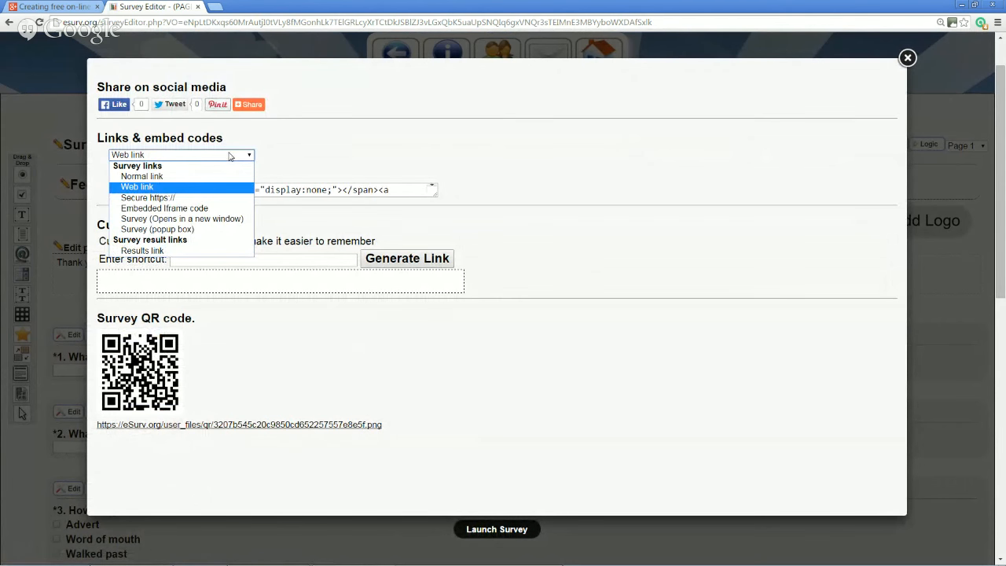
pyautogui.click(375, 159)
pyautogui.click(112, 189)
pyautogui.moveTo(112, 189); pyautogui.dragTo(393, 200)
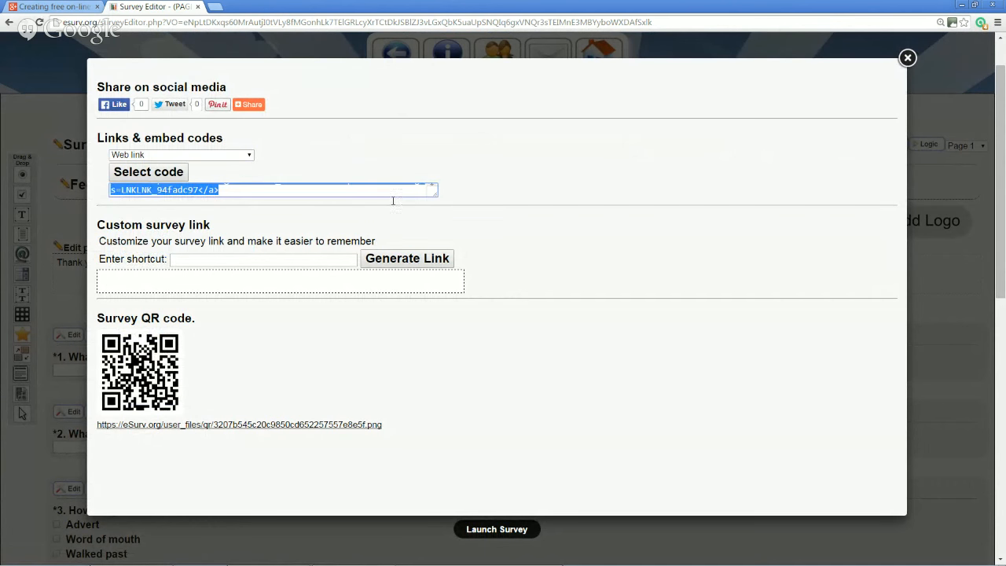
# Switch the link type back to Normal link and select the survey's link text
pyautogui.click(250, 156)
pyautogui.click(224, 177)
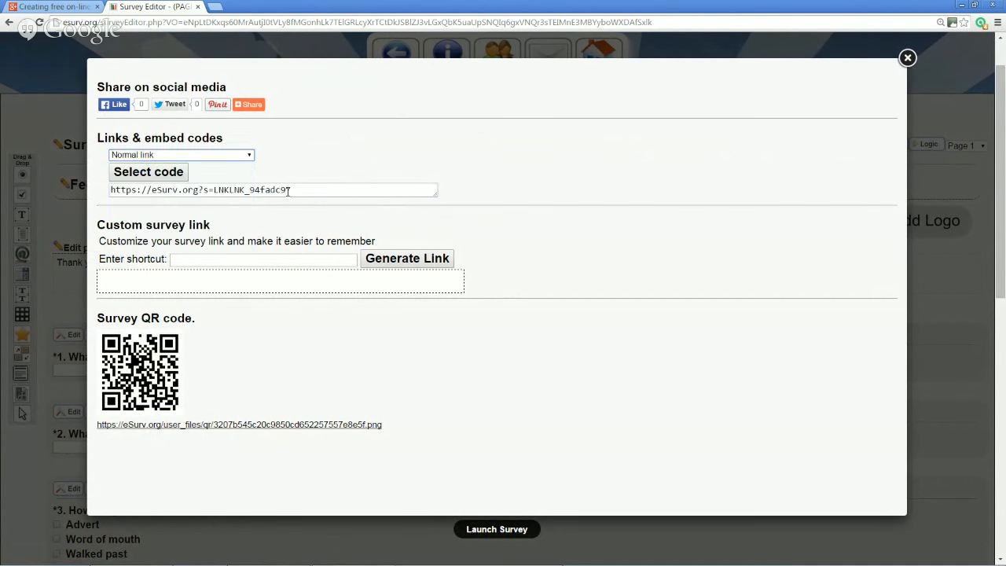
pyautogui.moveTo(305, 193); pyautogui.dragTo(89, 187)
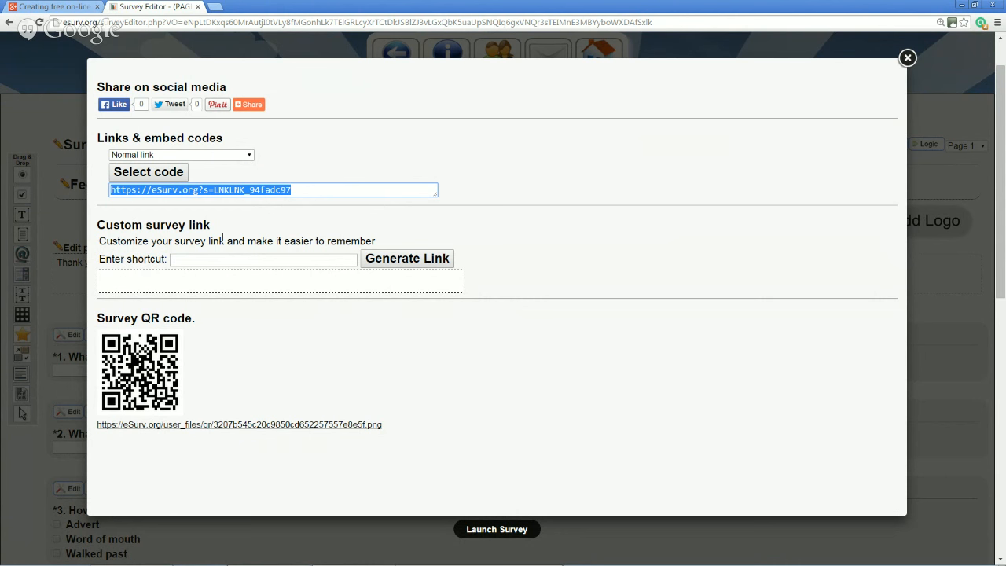
pyautogui.click(234, 259)
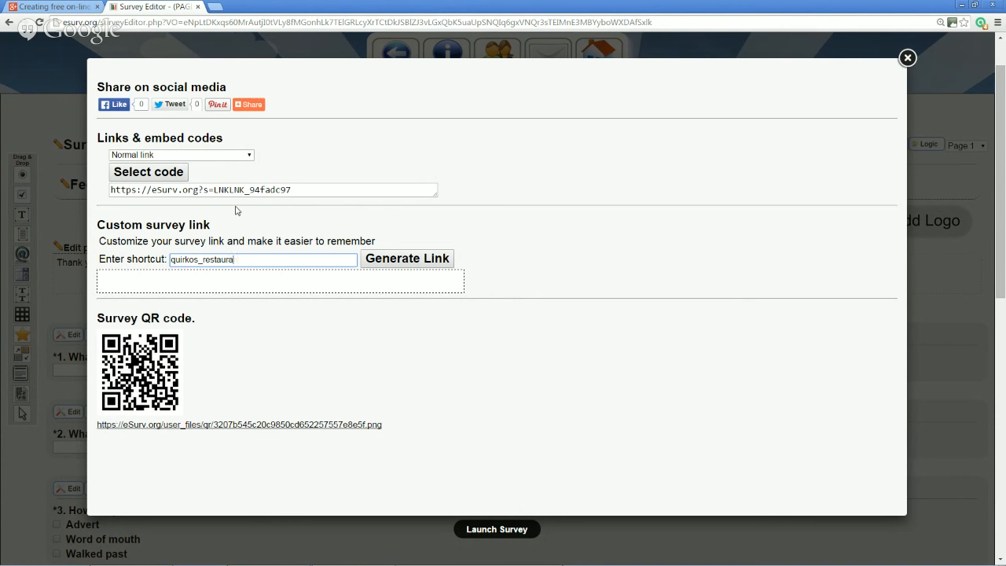
pyautogui.click(397, 252)
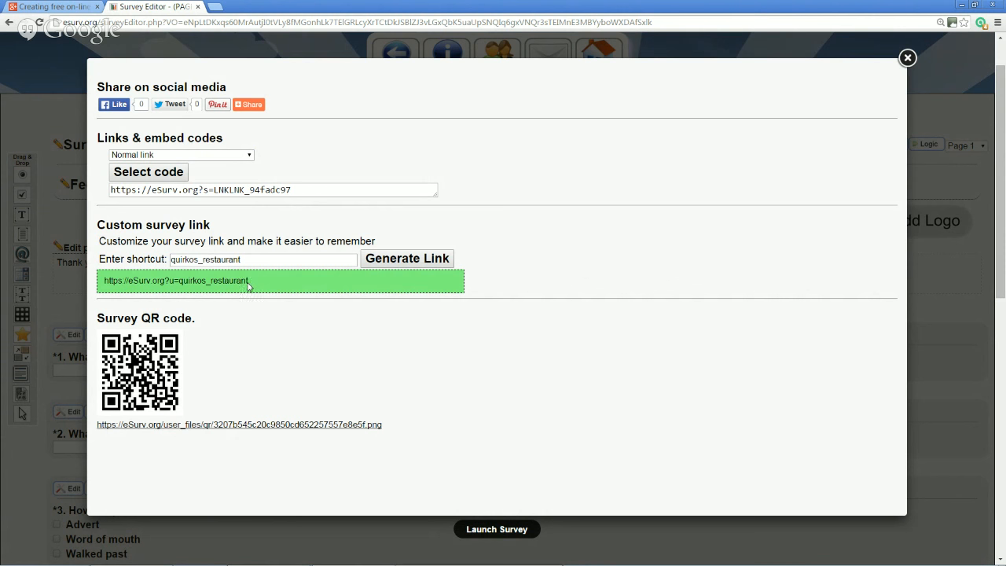
pyautogui.moveTo(248, 285); pyautogui.dragTo(99, 290)
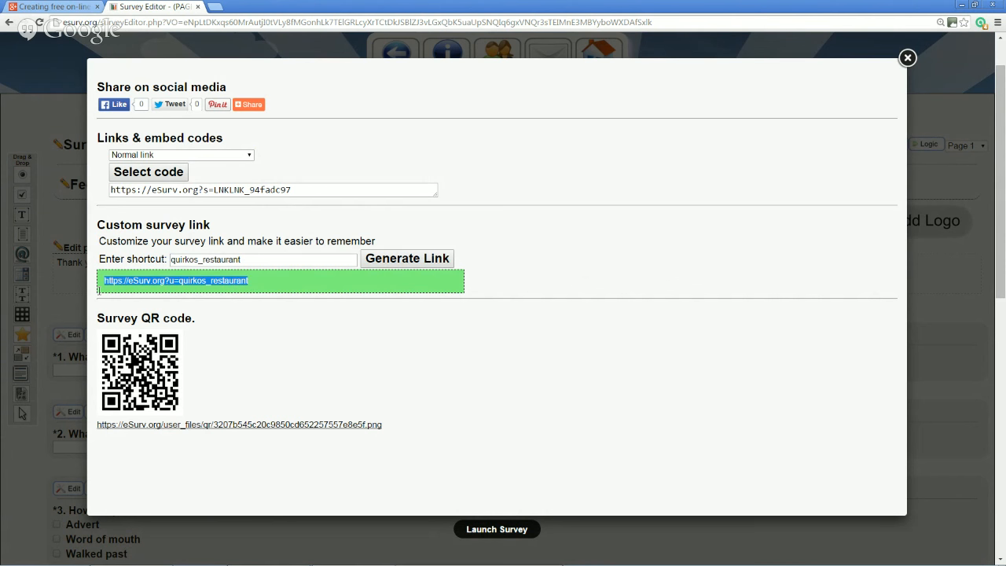
pyautogui.moveTo(215, 190); pyautogui.dragTo(298, 191)
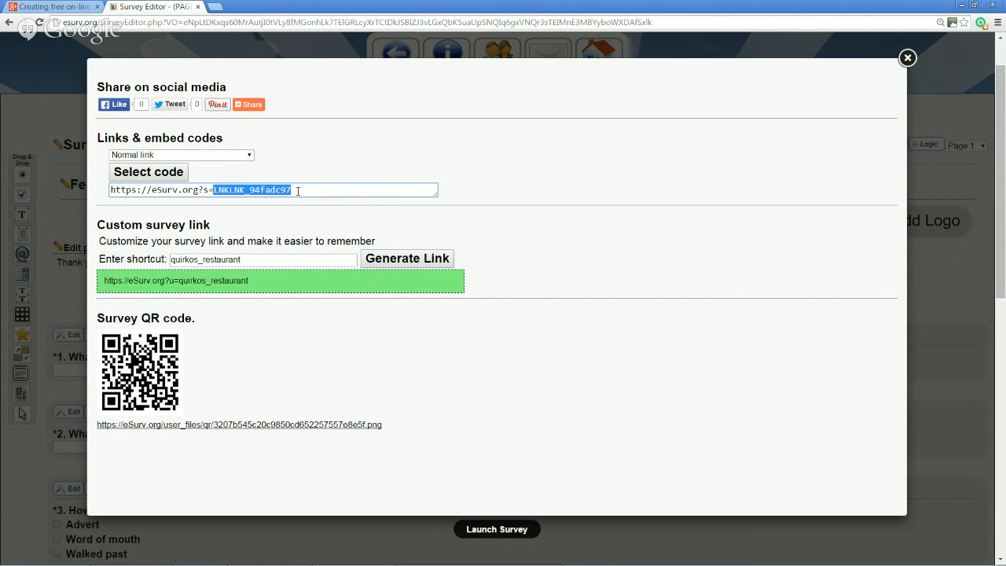
pyautogui.click(264, 282)
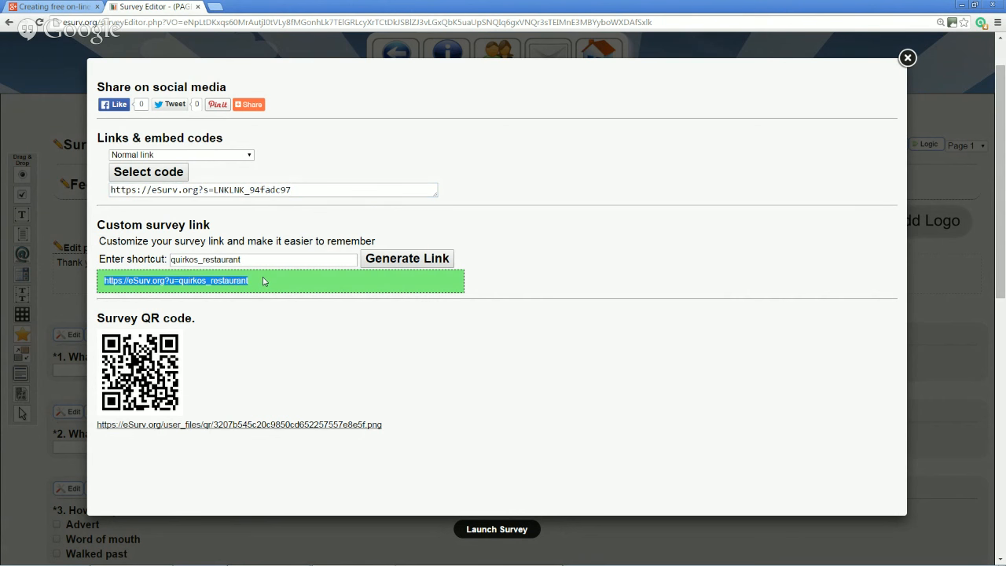
pyautogui.click(264, 281)
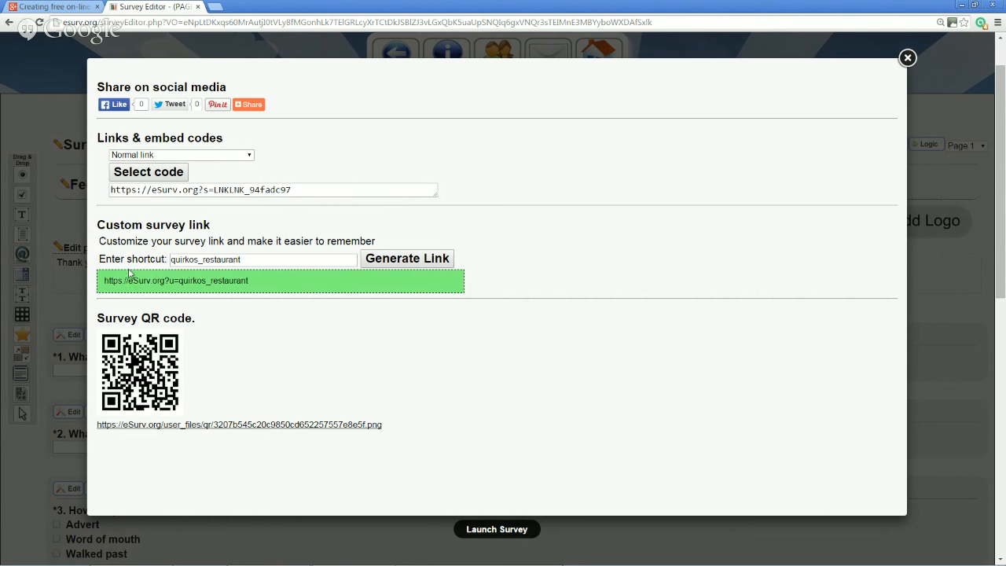
# Copy the survey link eSurv.org?u=quirkos_restaurant, close the share dialog and open a blank browser tab
pyautogui.click(342, 191)
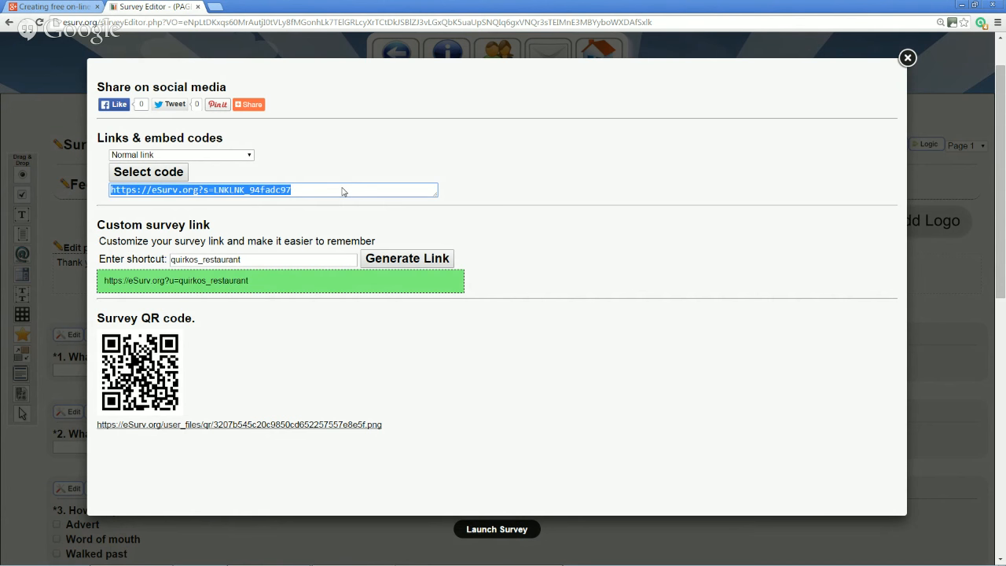
pyautogui.click(908, 60)
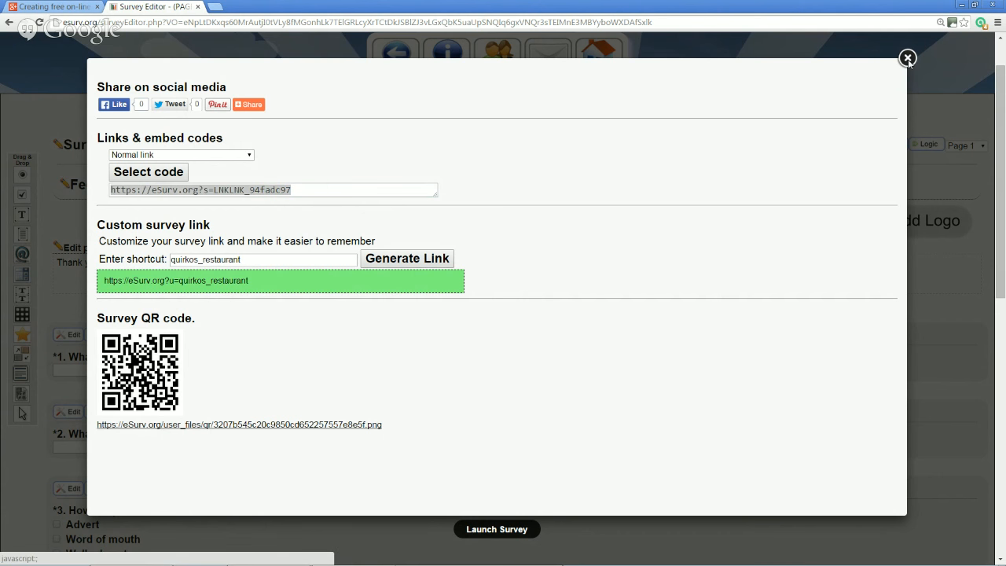
pyautogui.click(214, 6)
# Load the survey from the pasted link and enter the respondent's first name and age 33
pyautogui.write('https://esurv.org?s=LNKLNK_94fadc97')
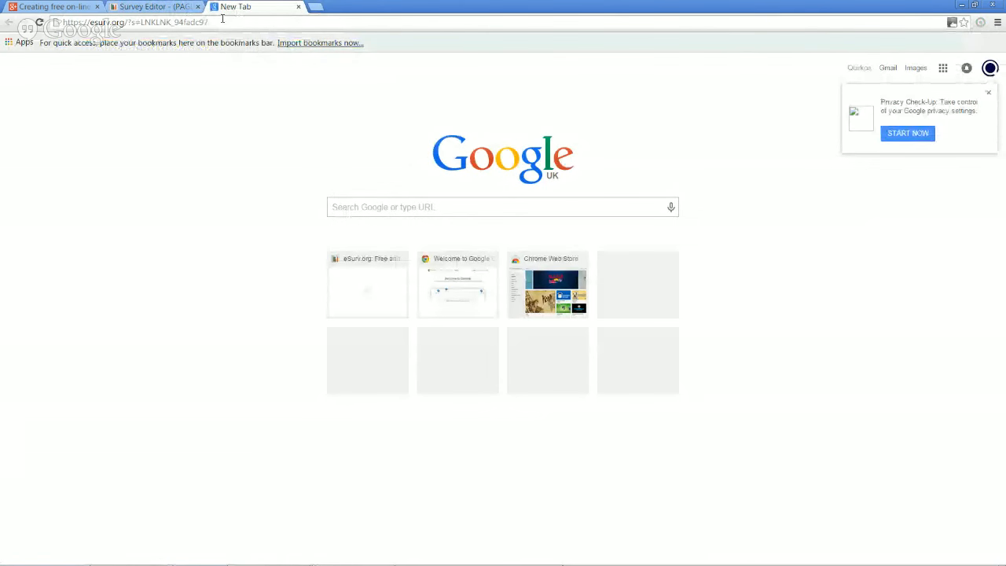
pyautogui.press('Return')
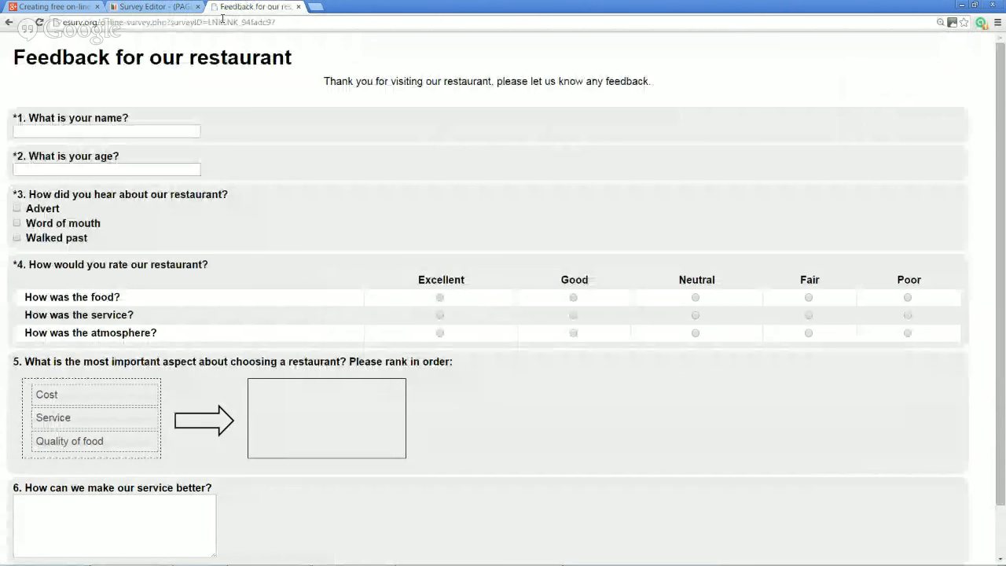
pyautogui.click(196, 129)
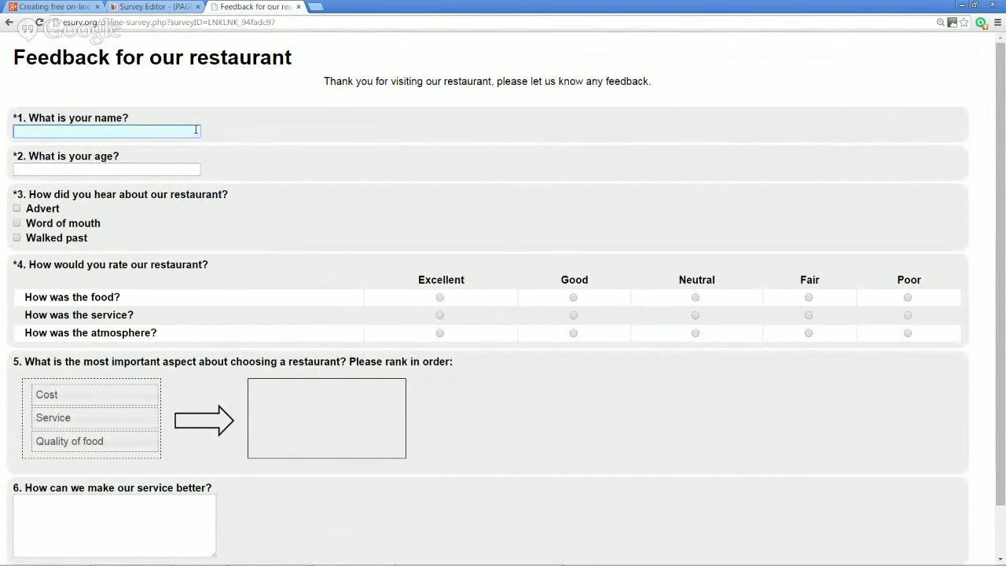
pyautogui.write('Daniel')
pyautogui.press('Tab')
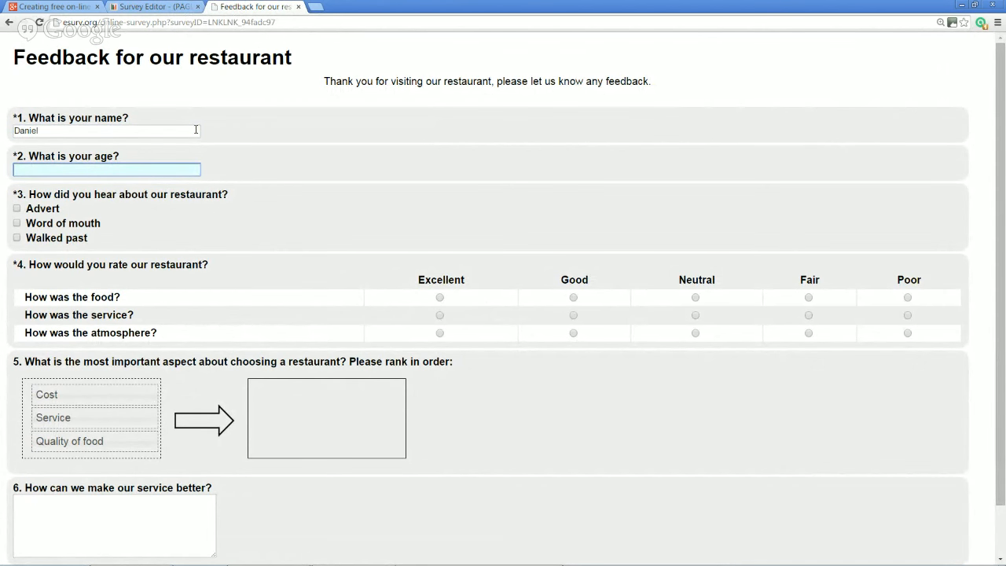
pyautogui.write('33')
# Tick Advert and Word of mouth, rate food Excellent, service Good, atmosphere Neutral, and rank Service then Cost
pyautogui.click(60, 211)
pyautogui.click(60, 224)
pyautogui.click(439, 298)
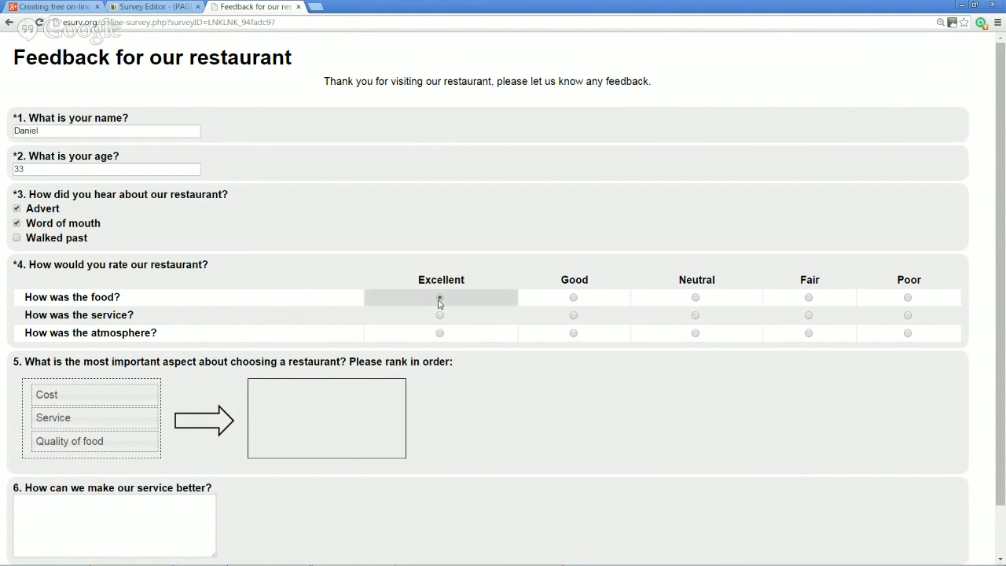
pyautogui.click(573, 316)
pyautogui.click(665, 334)
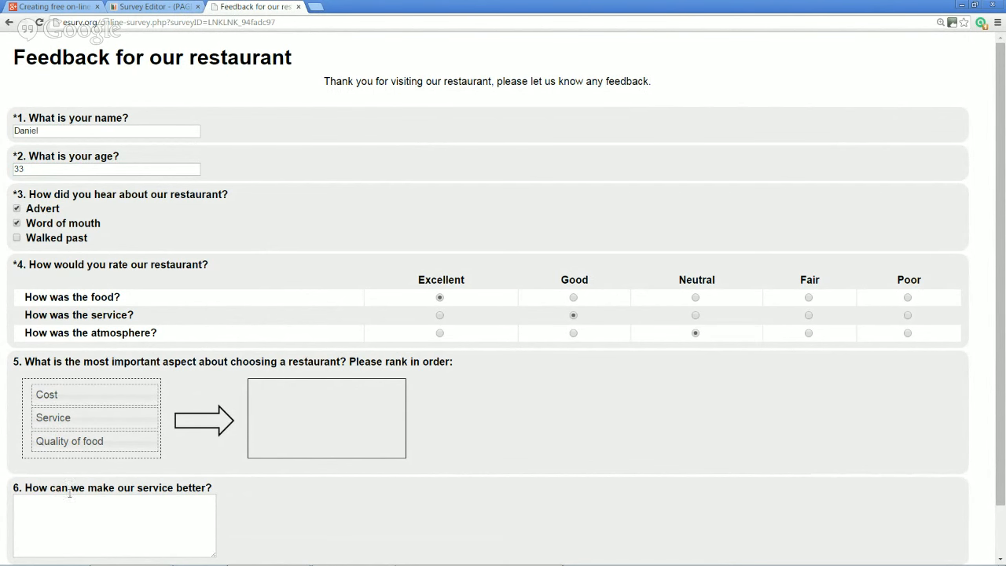
pyautogui.moveTo(72, 410); pyautogui.dragTo(306, 399)
pyautogui.moveTo(104, 401); pyautogui.dragTo(378, 433)
# Enter the suggestion 'Make it free', submit the response, and reload the survey link
pyautogui.scroll(-2, 378, 433)
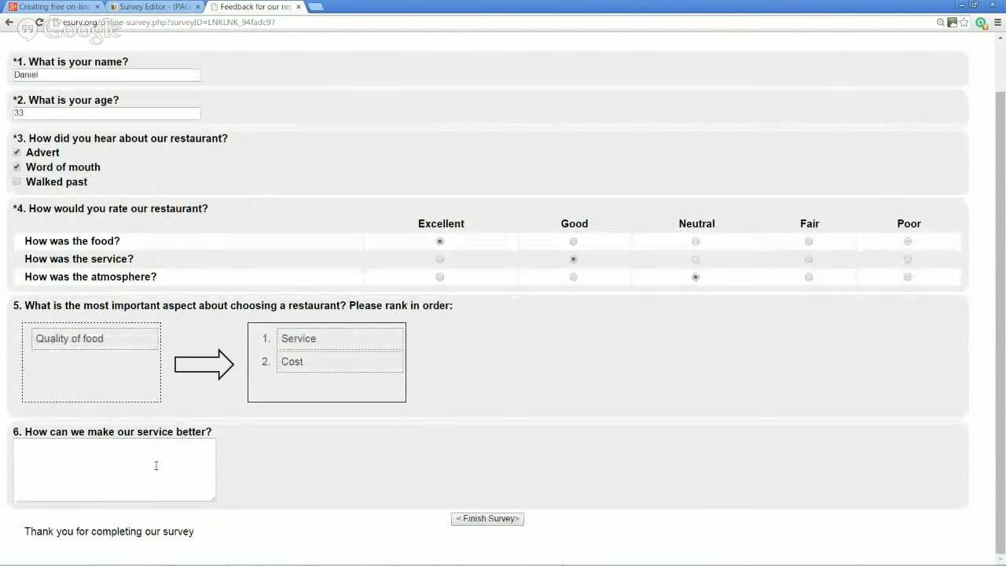
pyautogui.click(155, 465)
pyautogui.write('Make it free')
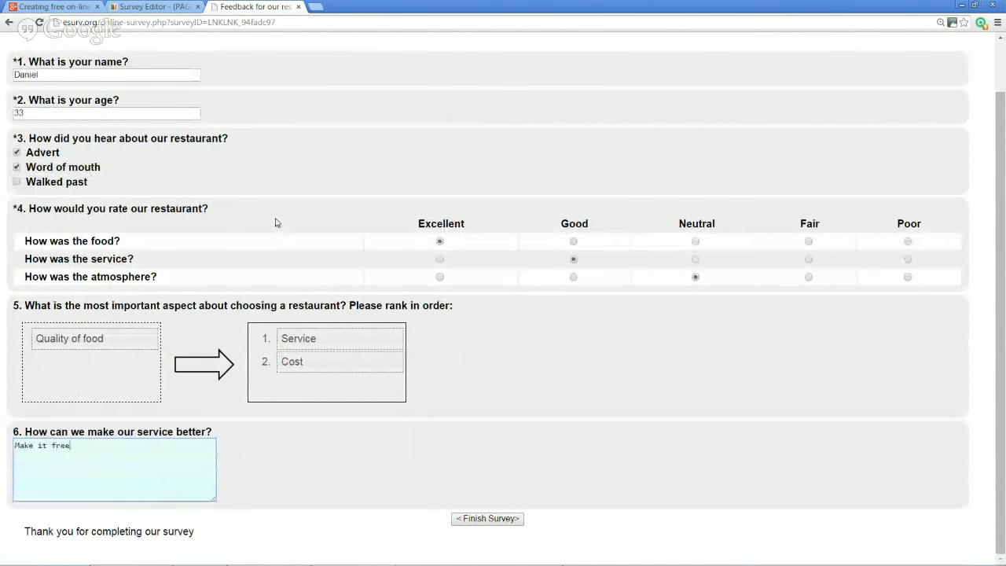
pyautogui.click(474, 521)
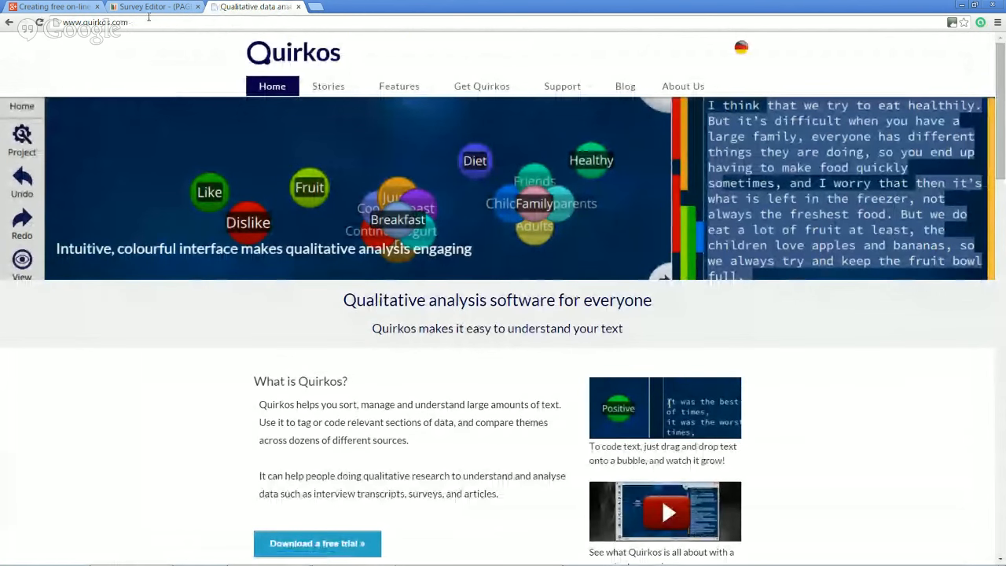
pyautogui.click(151, 23)
pyautogui.write('esurv.org/online-survey.php?surveyID=LNKLNK_94fadc97')
pyautogui.press('Return')
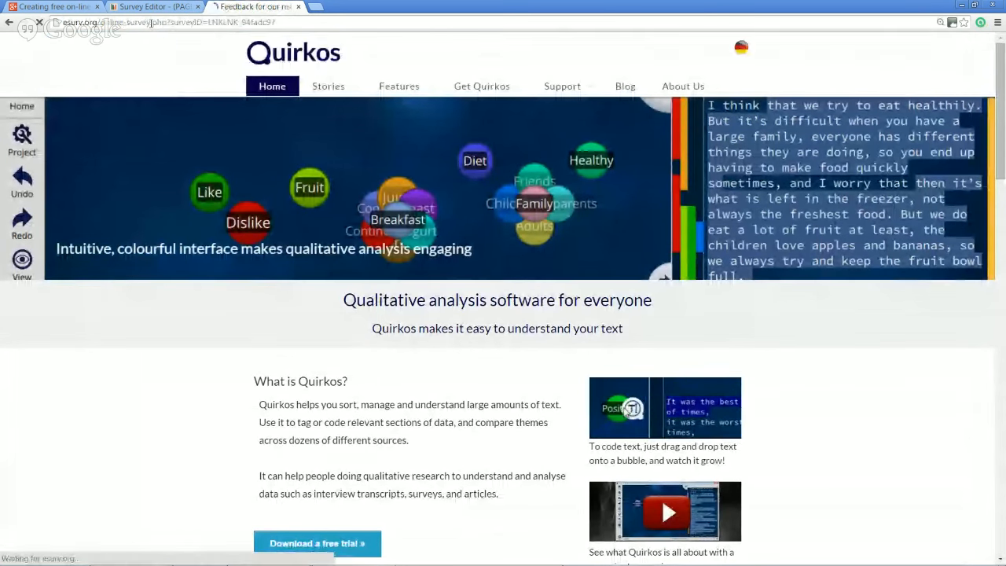
# Enter the respondent's first name and age 22, tick Walked past, and rate food Good, service and atmosphere Excellent
pyautogui.click(139, 128)
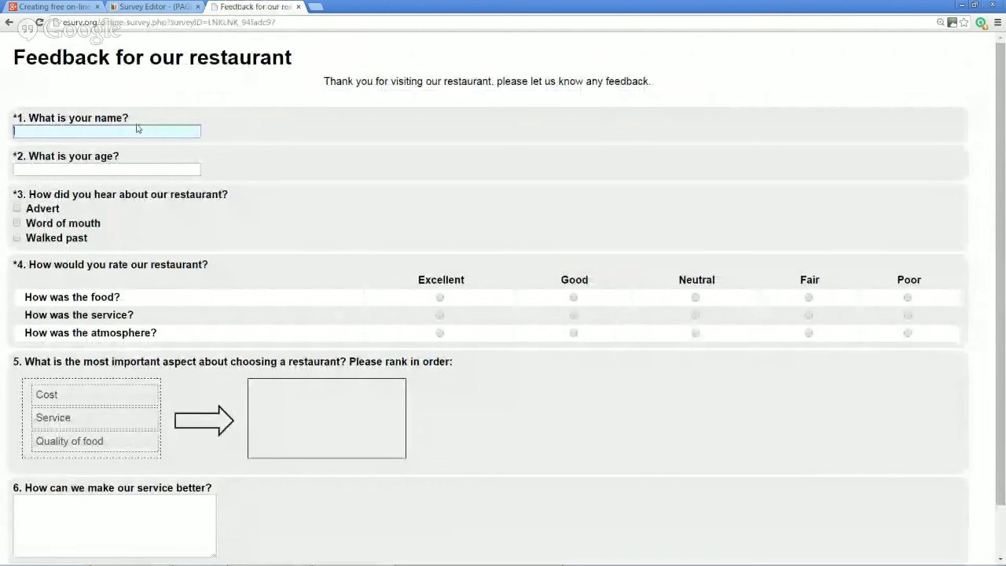
pyautogui.write('Sarah')
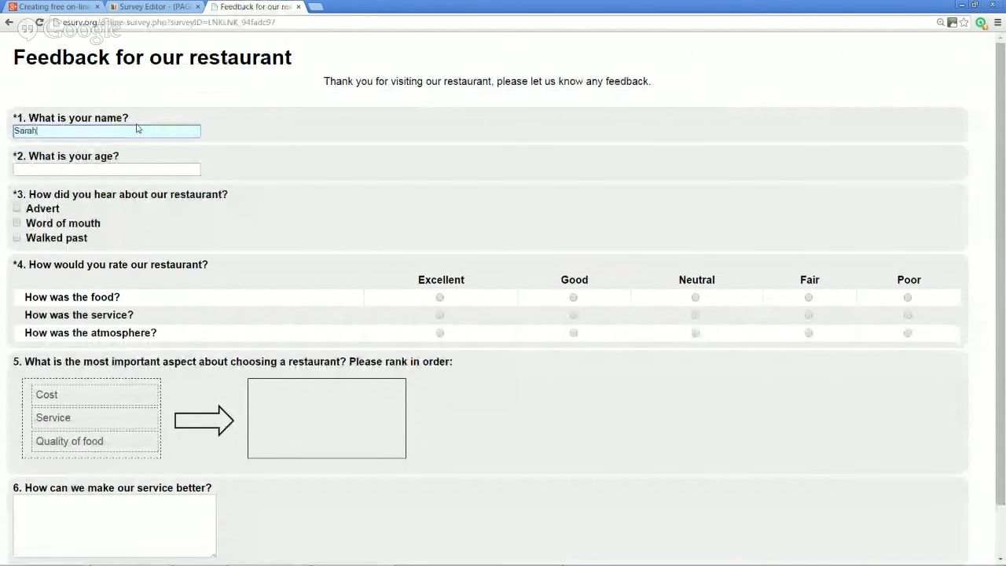
pyautogui.click(154, 169)
pyautogui.write('22')
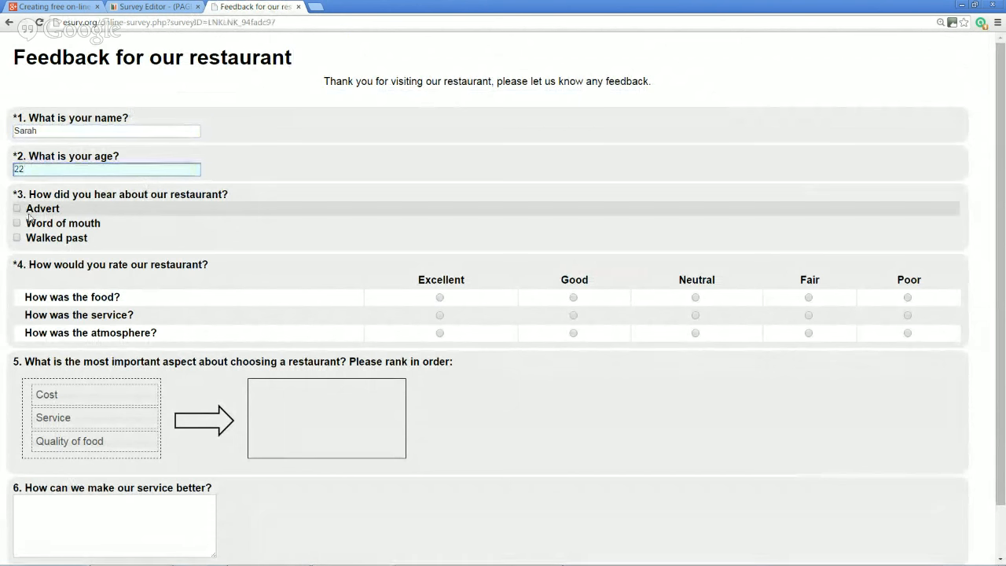
pyautogui.click(16, 237)
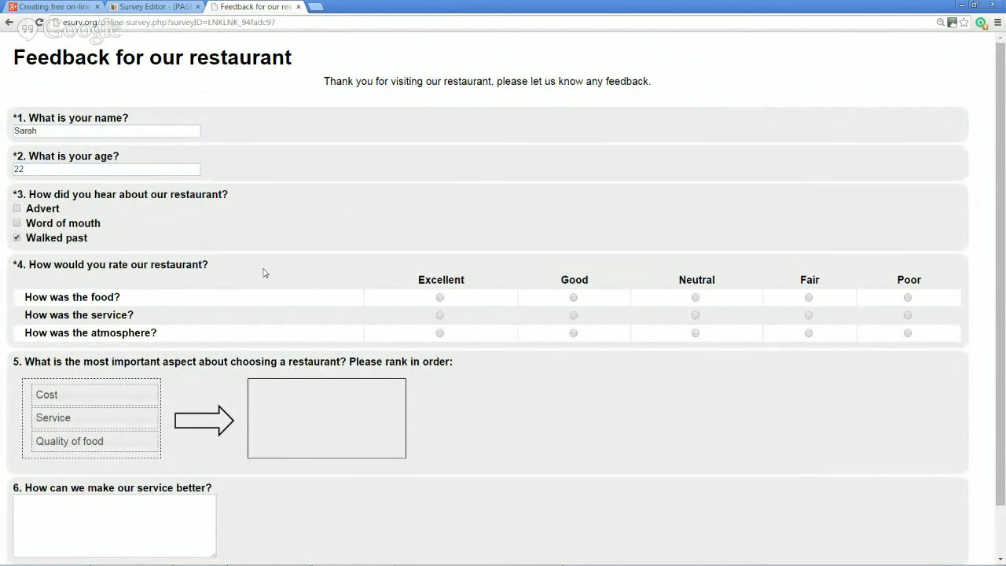
pyautogui.click(573, 297)
pyautogui.click(450, 316)
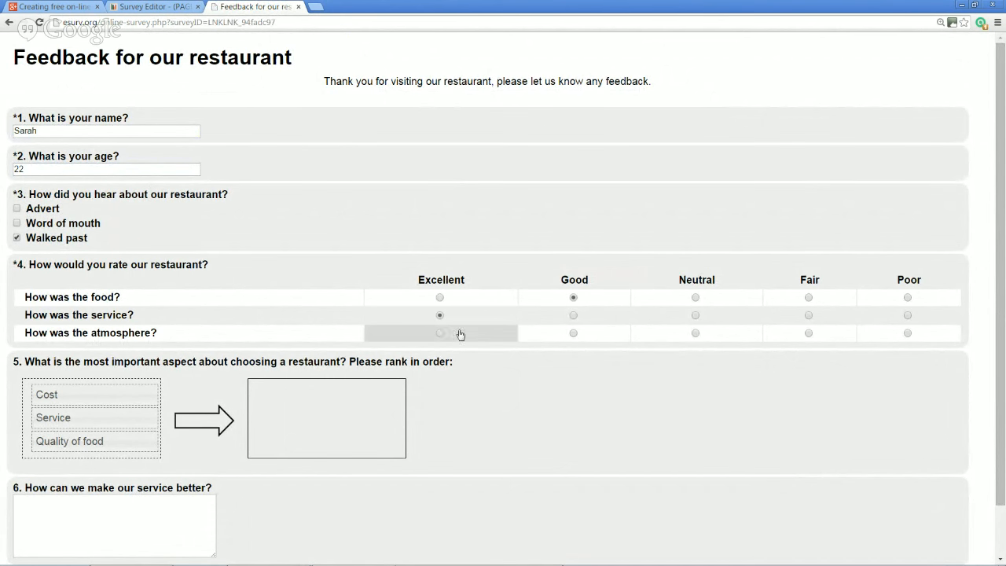
pyautogui.click(449, 333)
# Rank Service, Quality of food, Cost, enter 'Make sure that orders are', submit, and return to the editor
pyautogui.scroll(-1, 476, 249)
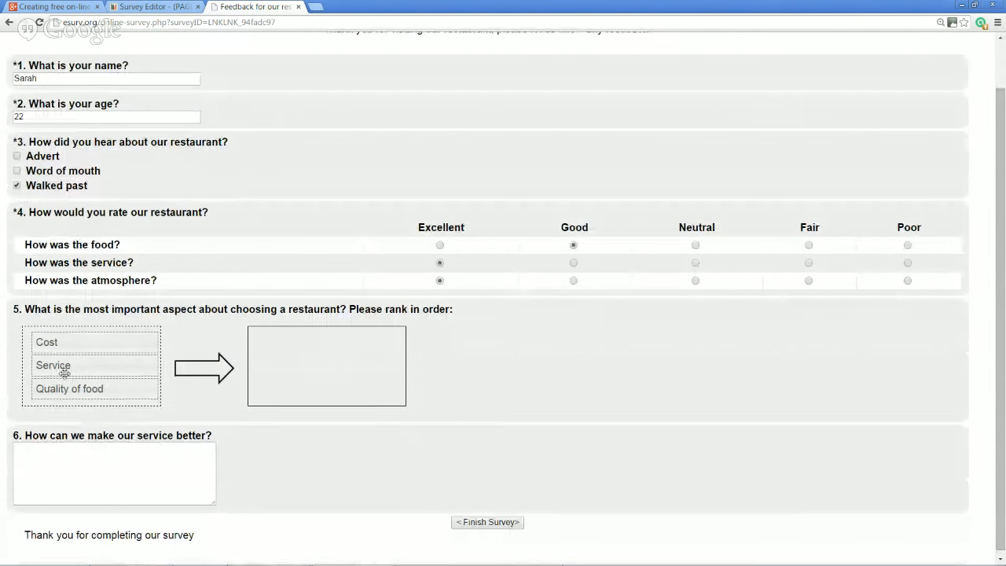
pyautogui.moveTo(73, 370); pyautogui.dragTo(339, 343)
pyautogui.moveTo(124, 368); pyautogui.dragTo(338, 367)
pyautogui.moveTo(122, 339); pyautogui.dragTo(353, 381)
pyautogui.click(180, 472)
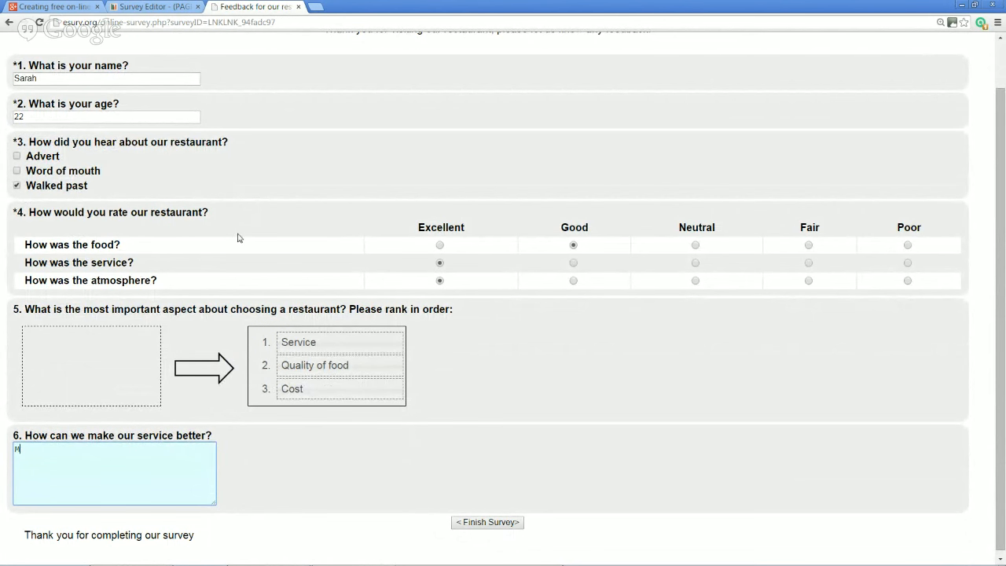
pyautogui.write('Make sure that orders are taken quickly')
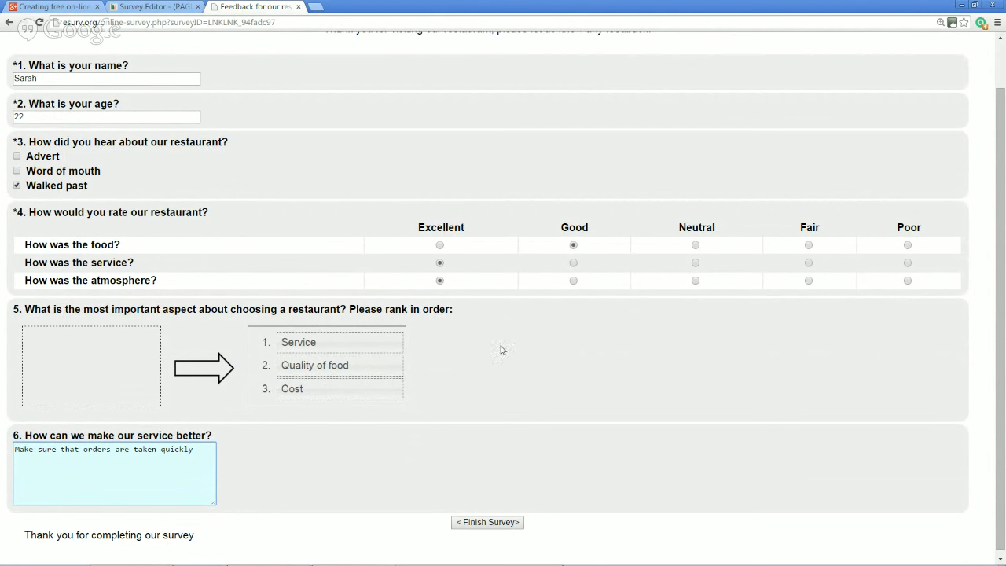
pyautogui.click(499, 523)
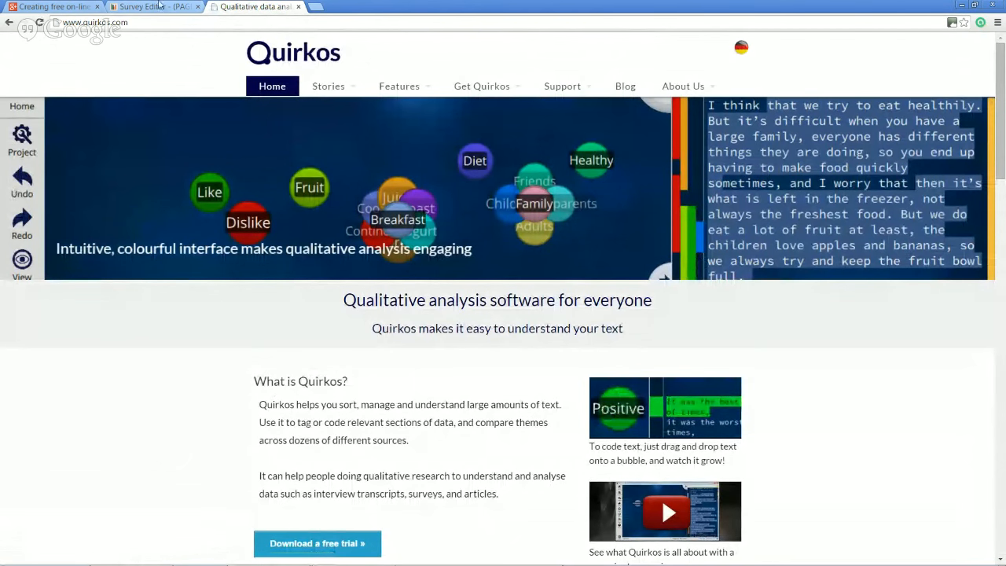
pyautogui.click(148, 7)
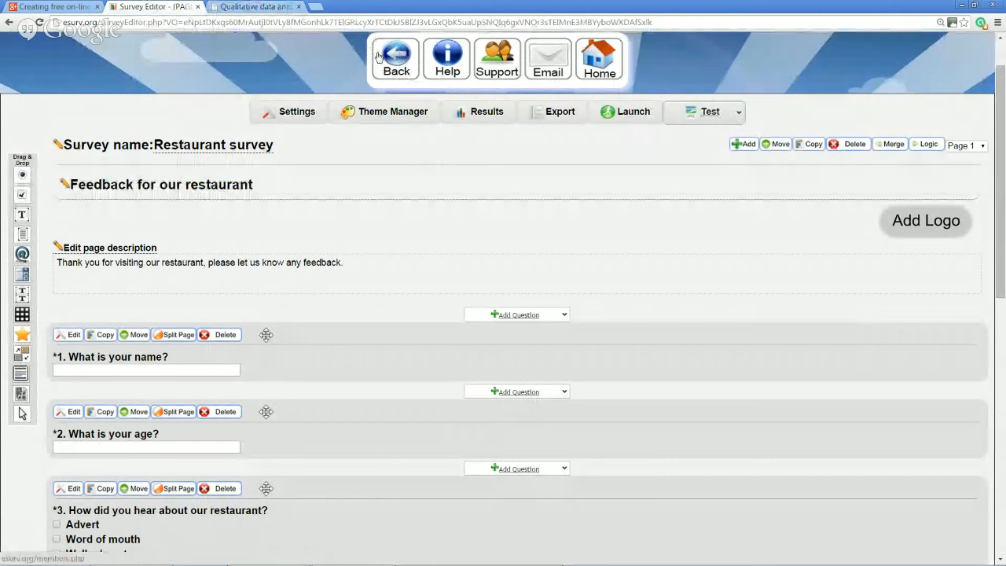
# Go back to the survey list, select the Restaurant survey and open its Results
pyautogui.click(401, 69)
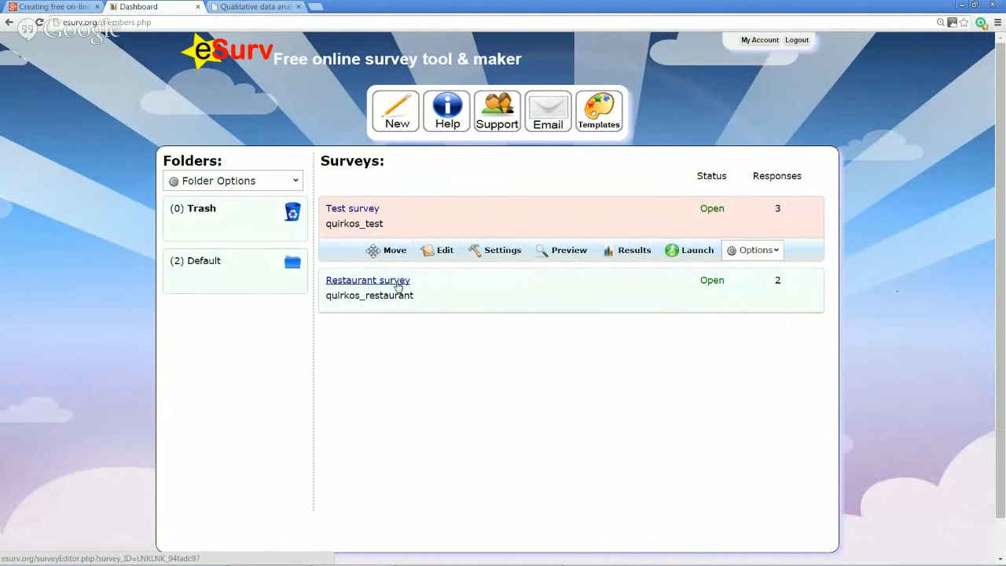
pyautogui.click(468, 286)
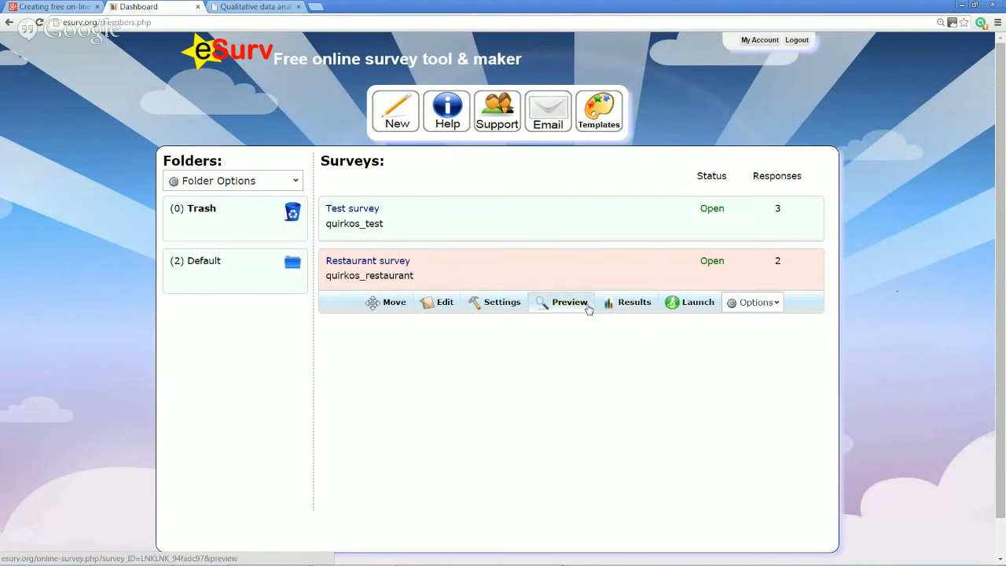
pyautogui.click(641, 307)
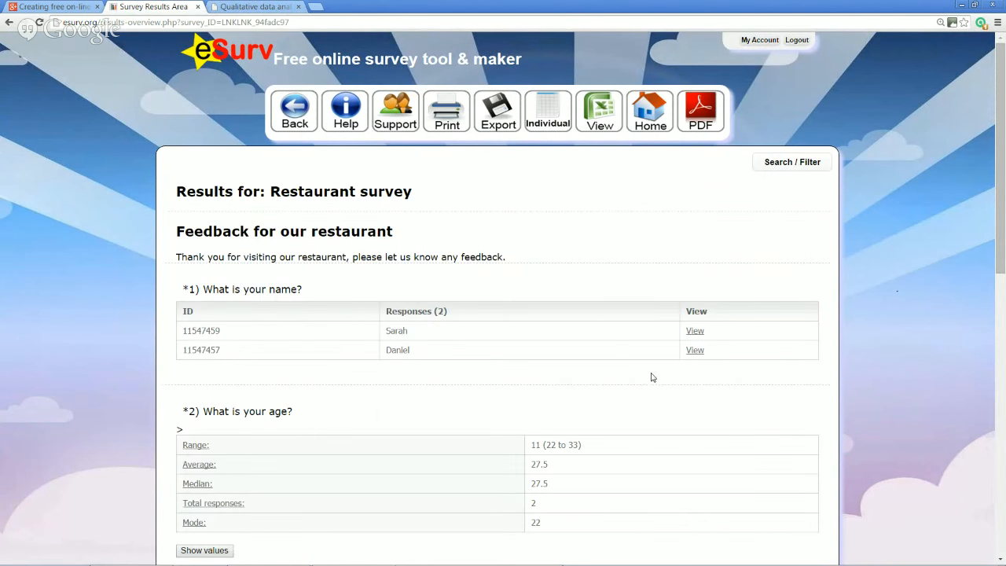
pyautogui.scroll(-1, 651, 377)
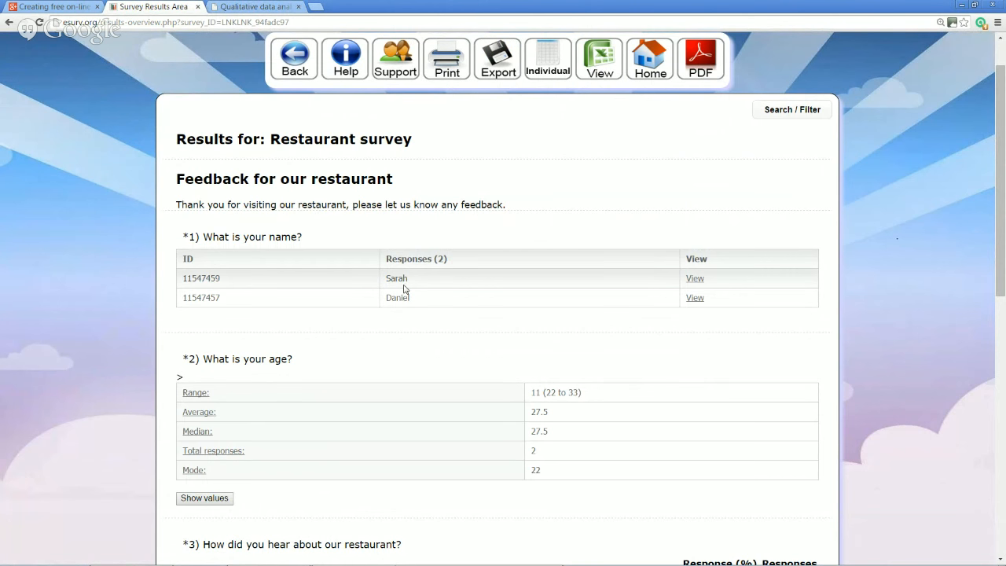
pyautogui.scroll(-2, 404, 289)
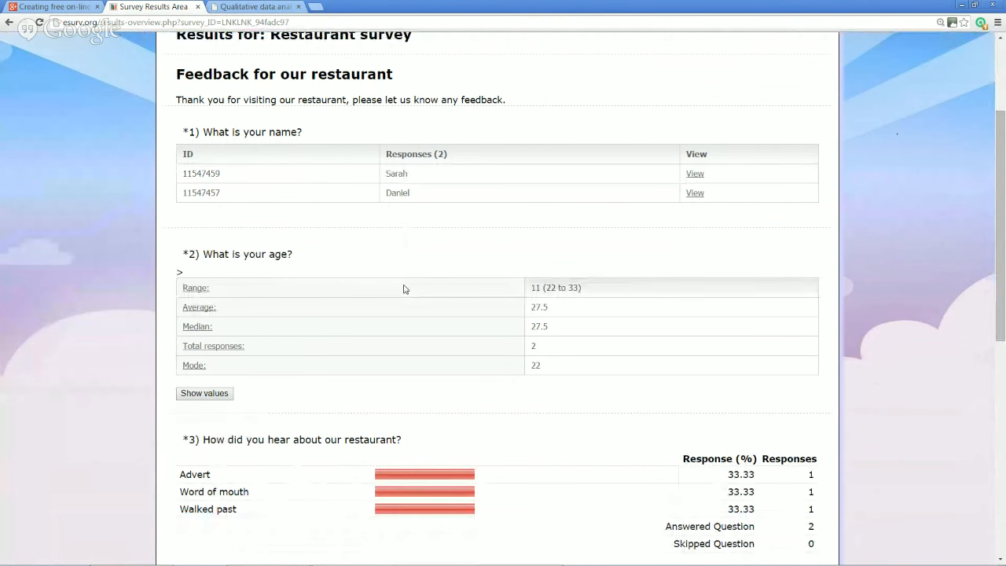
pyautogui.scroll(-1, 408, 285)
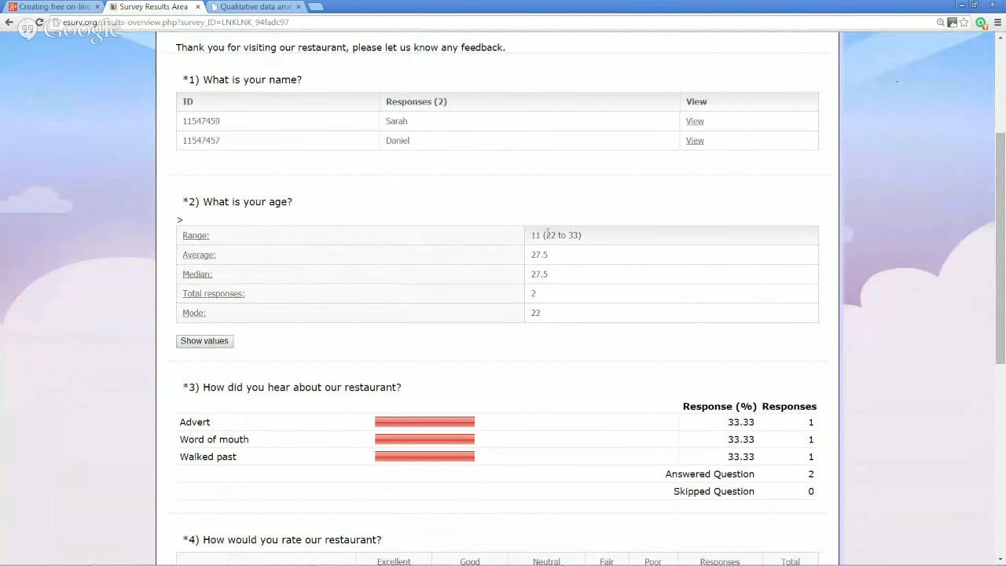
pyautogui.moveTo(545, 235); pyautogui.dragTo(531, 255)
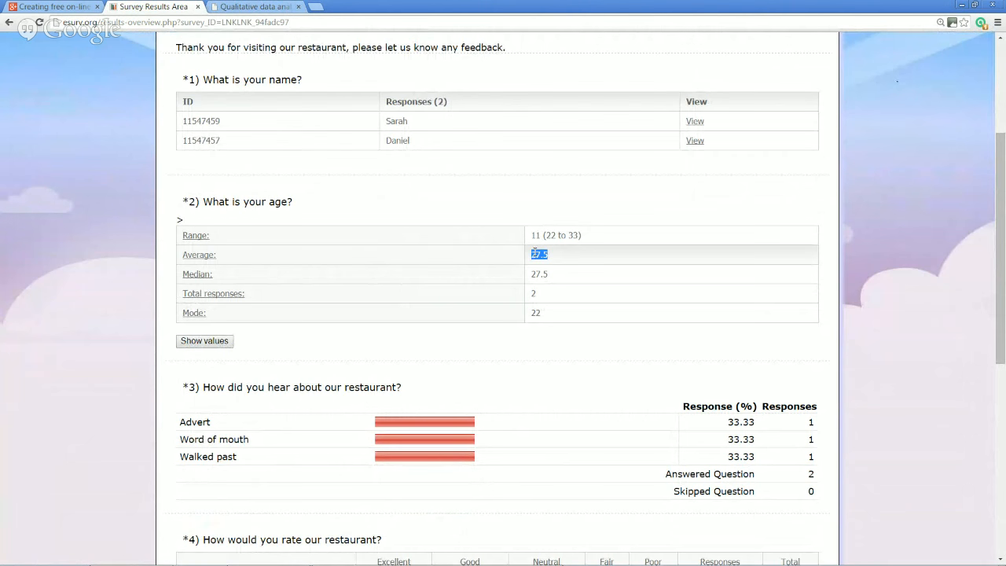
pyautogui.scroll(-2, 534, 254)
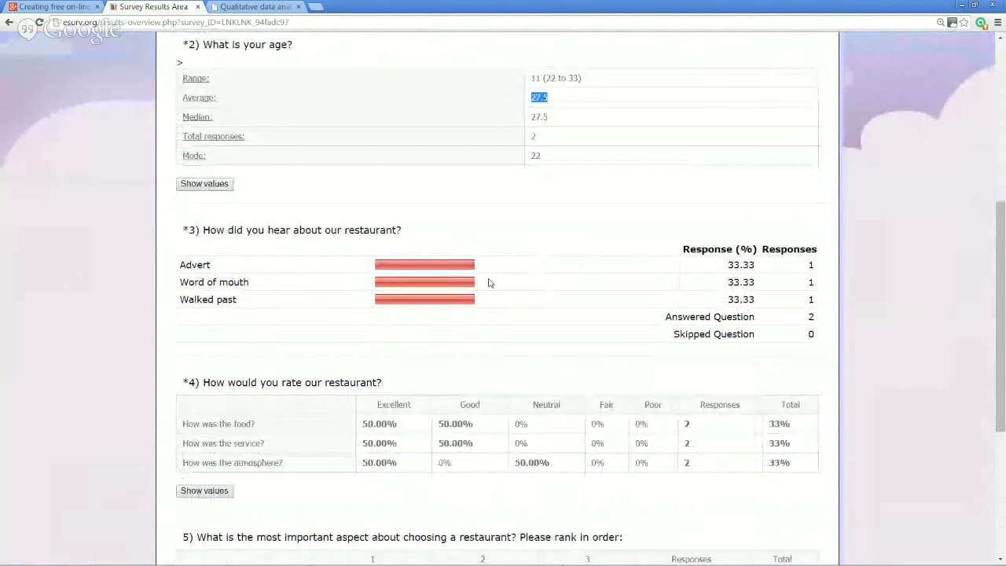
pyautogui.scroll(-1, 488, 283)
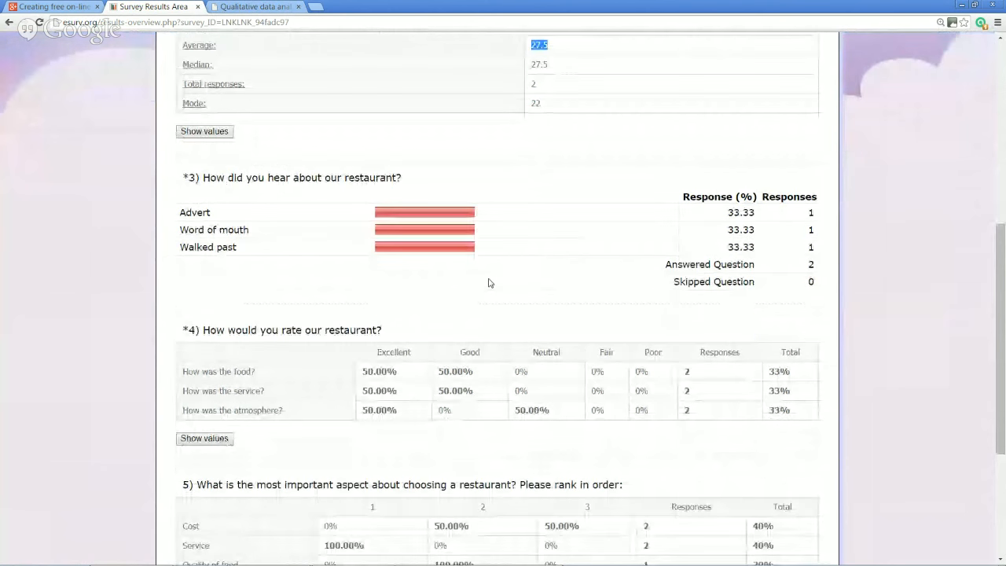
pyautogui.scroll(-1, 489, 282)
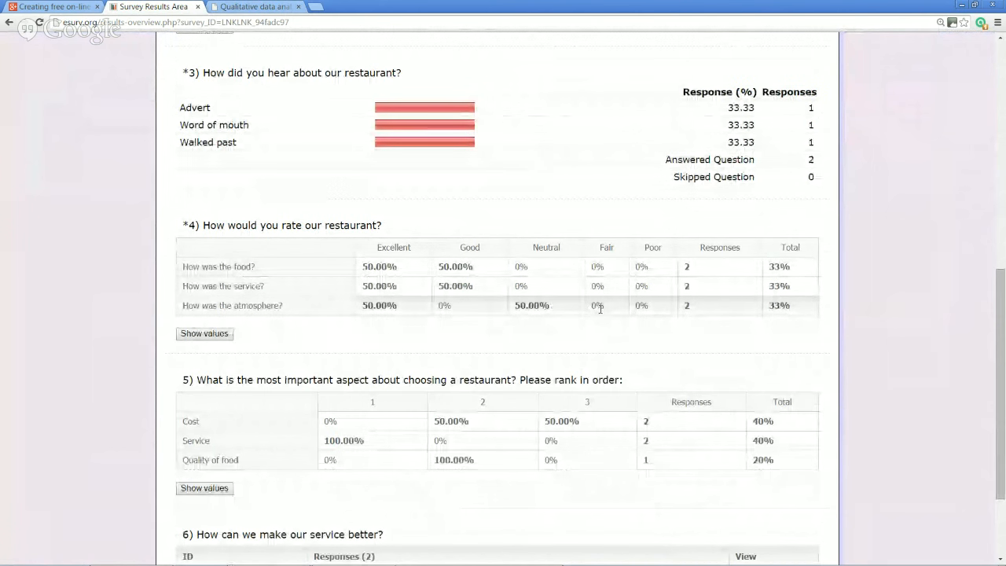
pyautogui.scroll(-3, 601, 308)
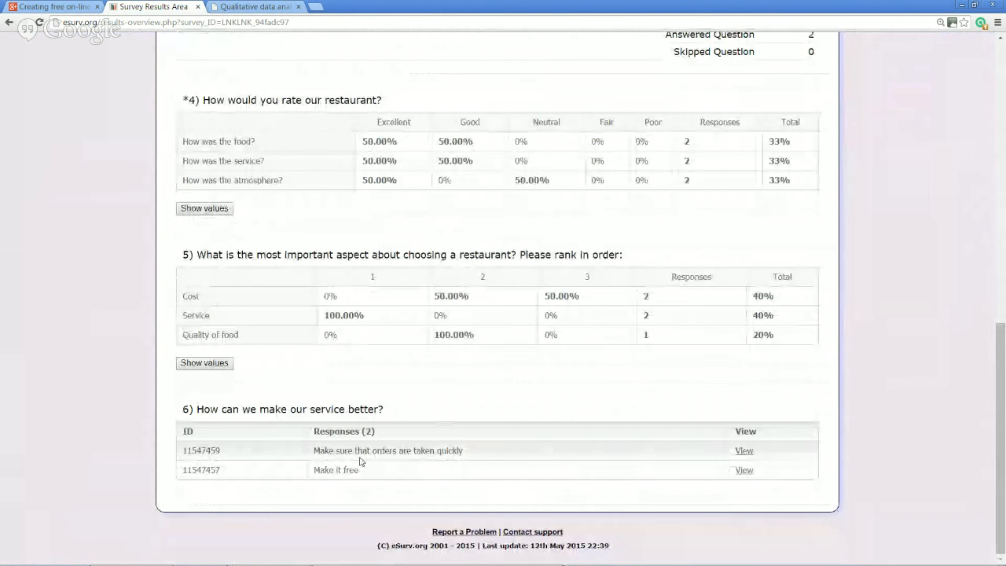
pyautogui.moveTo(356, 451); pyautogui.dragTo(462, 451)
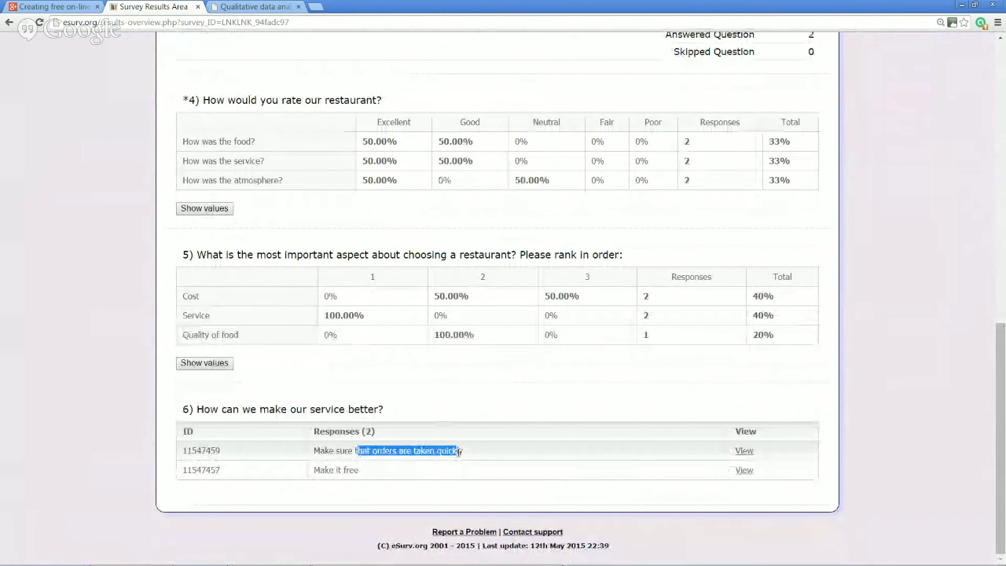
pyautogui.moveTo(363, 472); pyautogui.dragTo(314, 470)
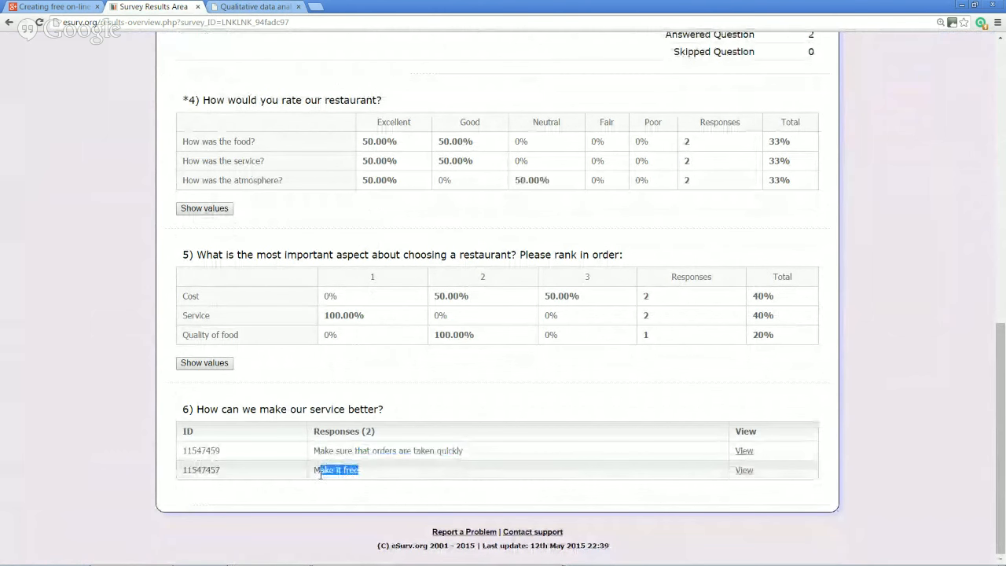
pyautogui.click(435, 474)
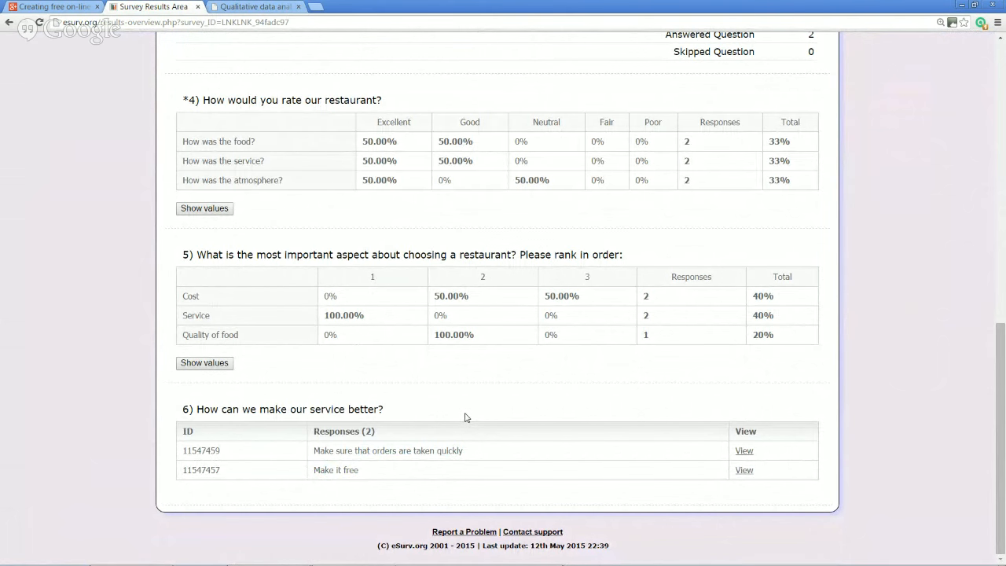
pyautogui.scroll(3, 465, 418)
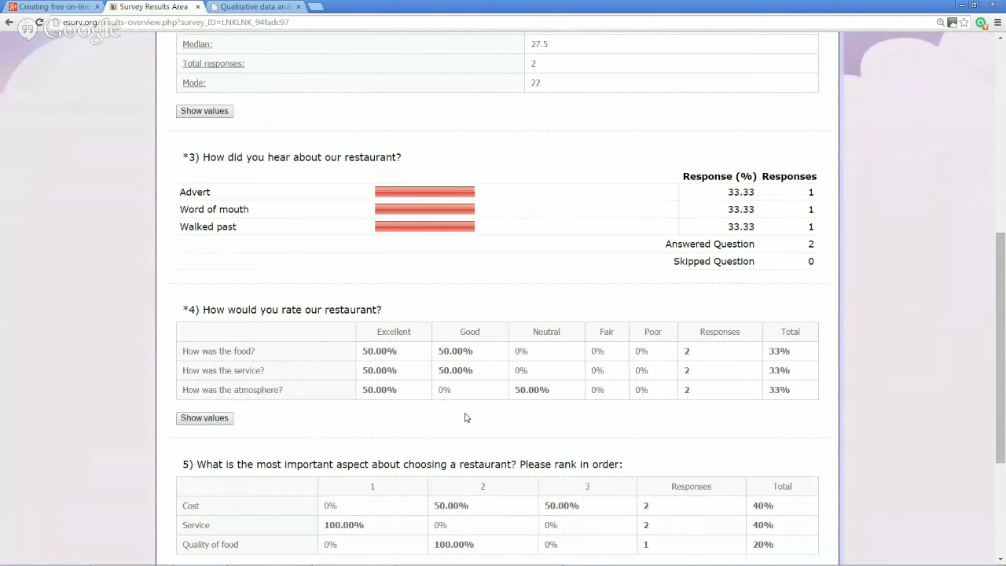
pyautogui.scroll(6, 504, 319)
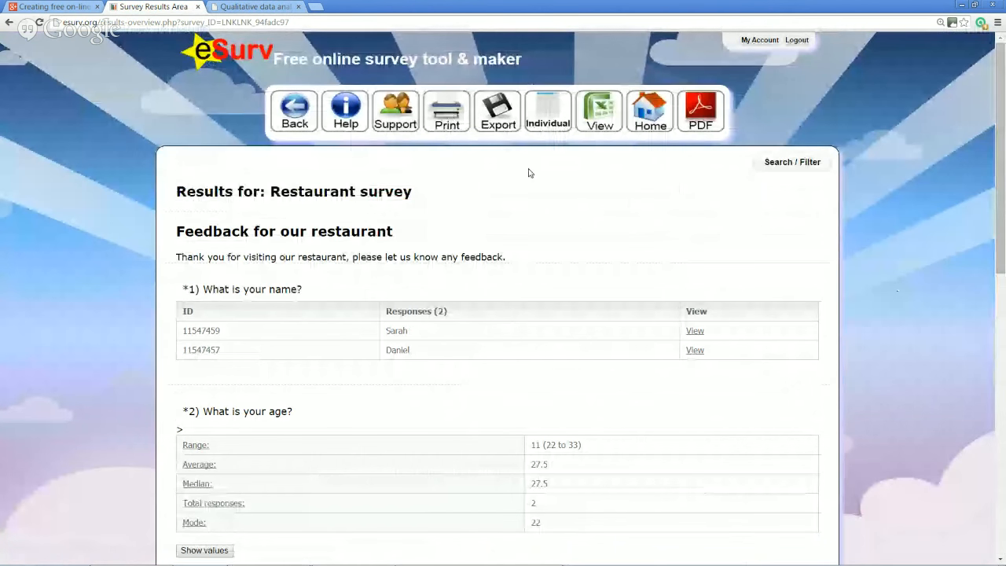
# Open the Export page for the Restaurant survey results and adjust the included responses
pyautogui.click(503, 124)
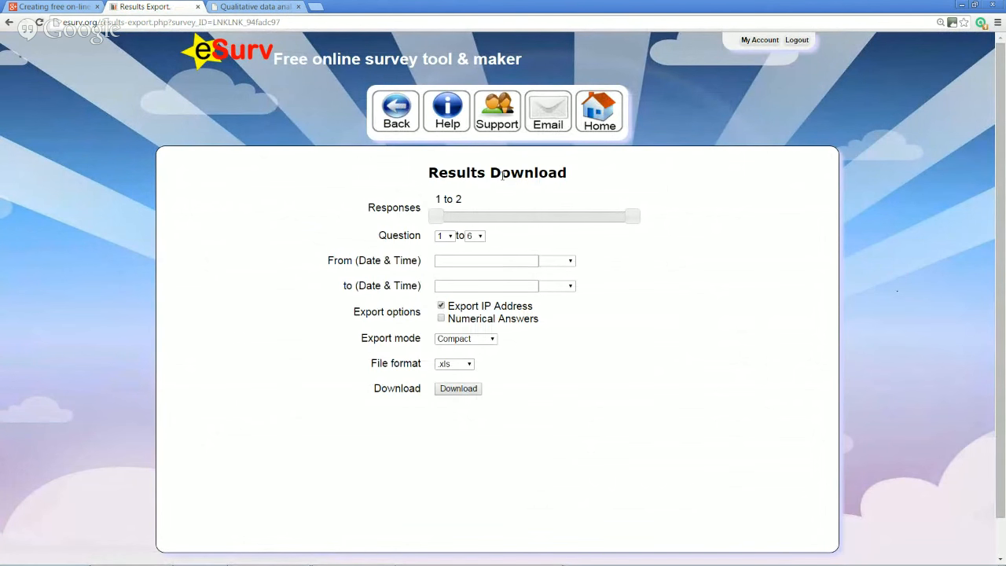
pyautogui.moveTo(437, 217); pyautogui.dragTo(409, 220)
# Set the export date range to 2015/07/01 through 2015/07/01
pyautogui.click(525, 261)
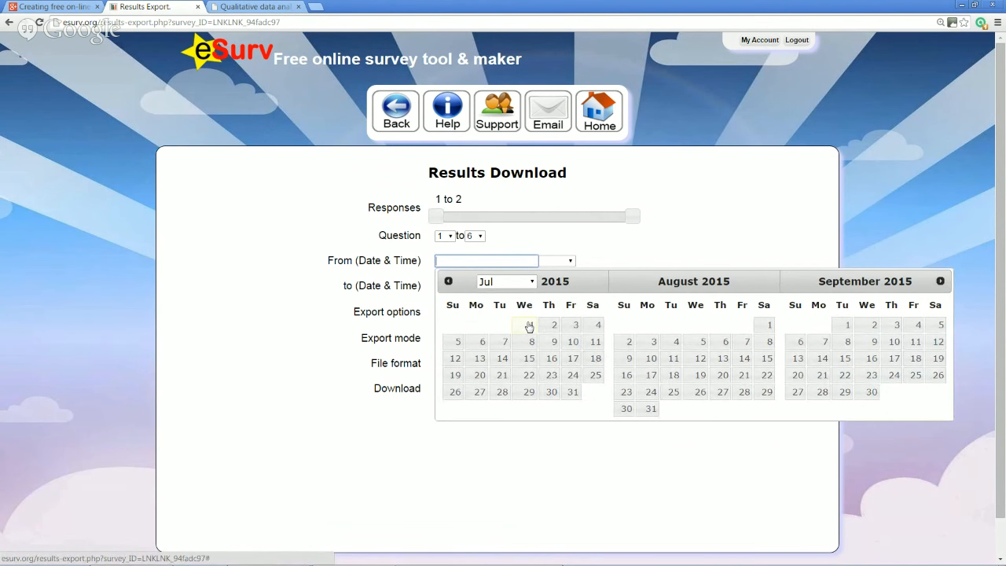
pyautogui.click(529, 324)
pyautogui.click(530, 286)
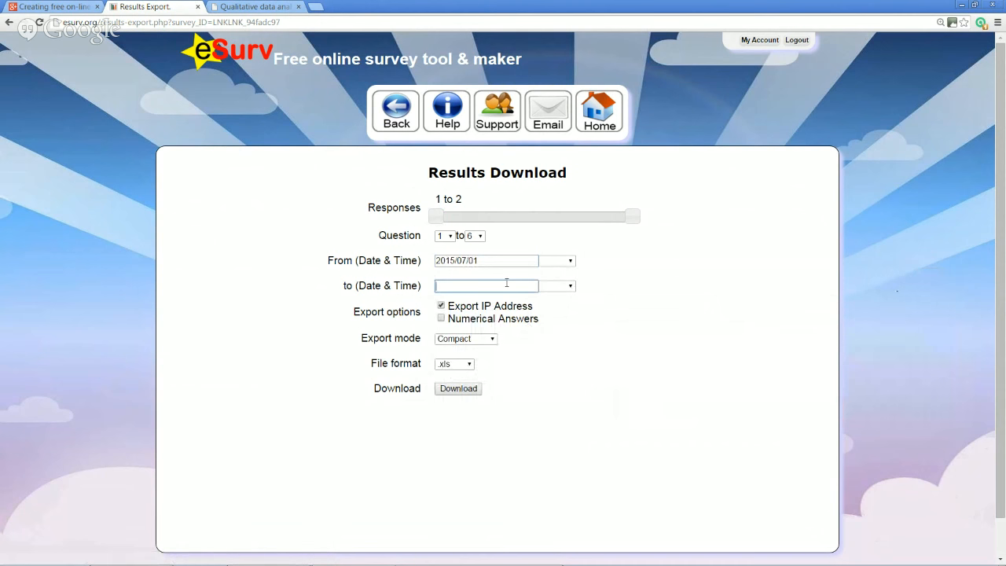
pyautogui.click(531, 350)
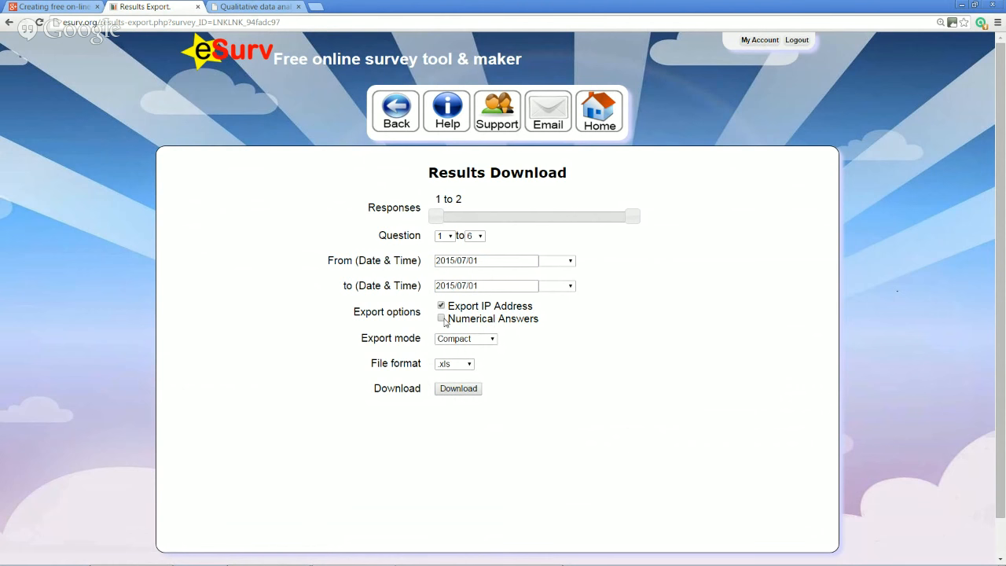
# Keep Compact export mode, choose the .csv file format, and download the results file
pyautogui.click(493, 340)
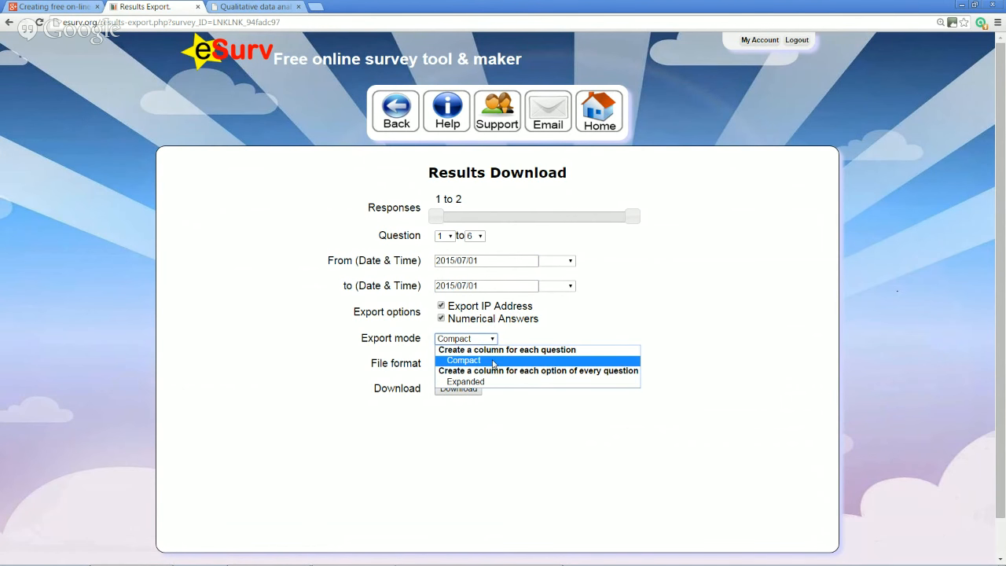
pyautogui.click(494, 360)
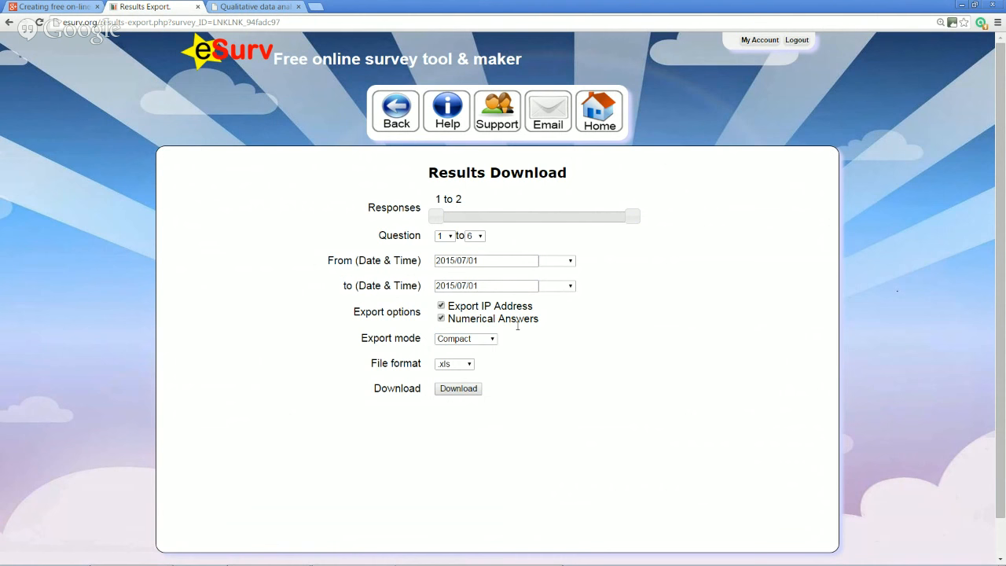
pyautogui.click(470, 364)
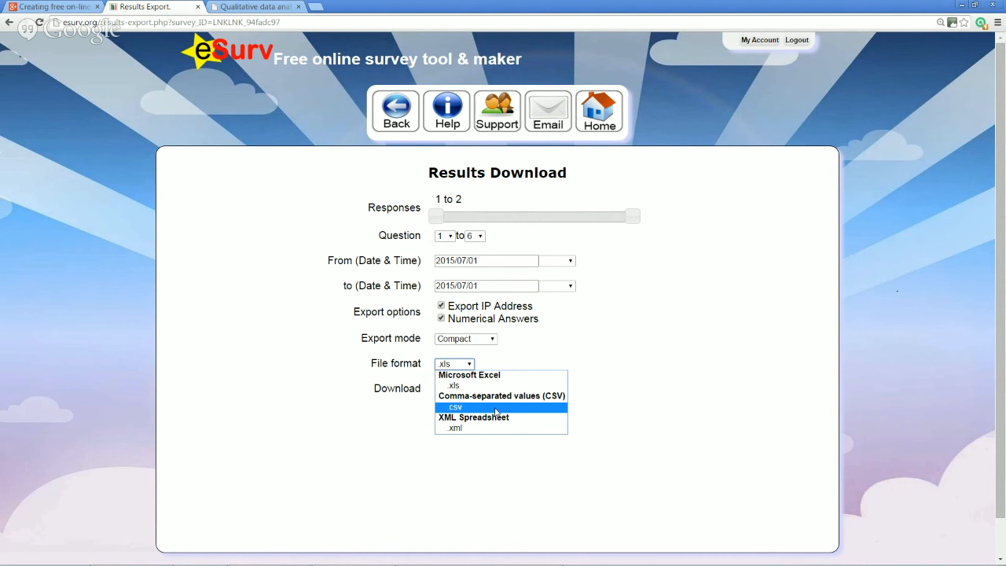
pyautogui.click(496, 407)
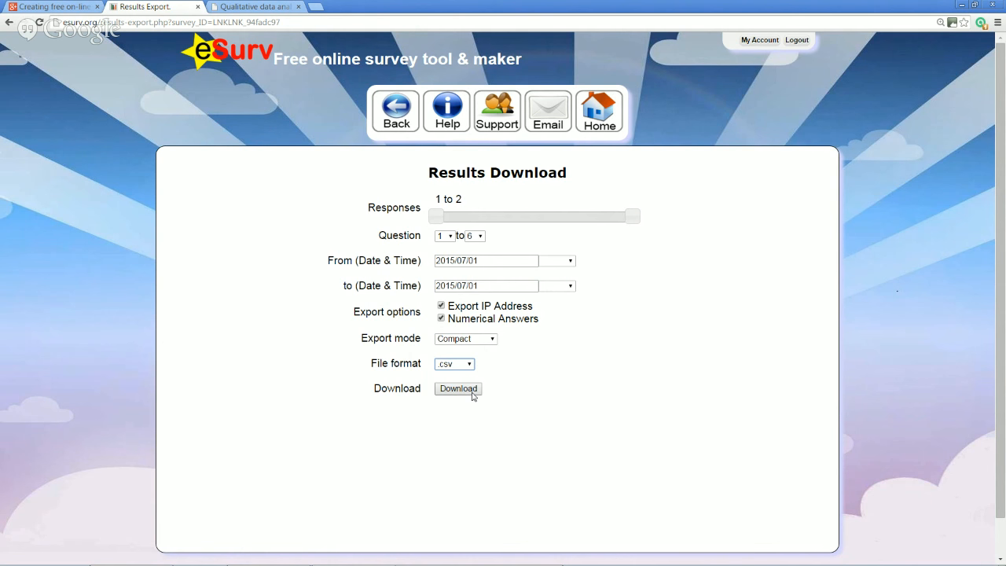
pyautogui.click(472, 391)
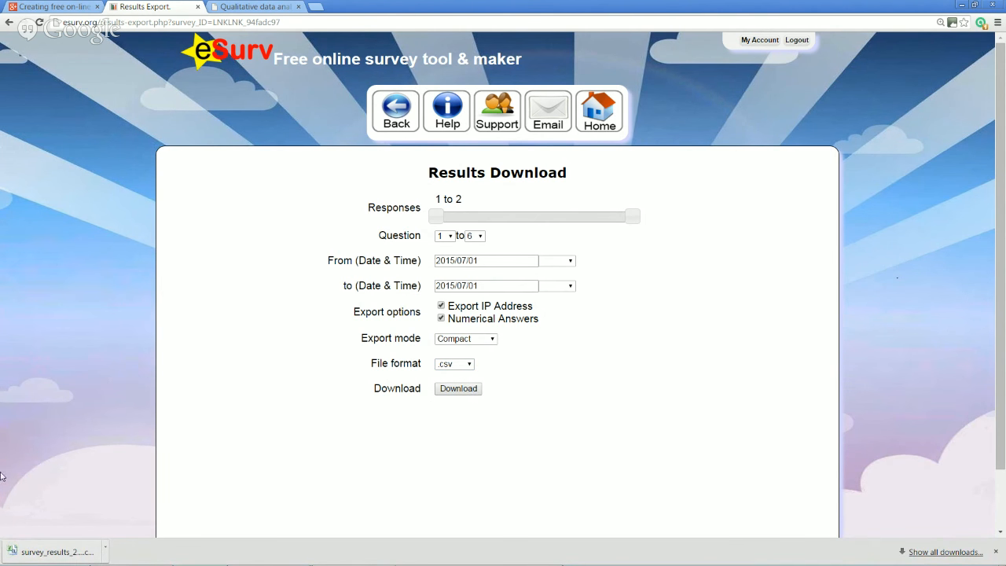
# Open the downloaded CSV in Excel, maximize it, and widen the Start Time and End Time columns
pyautogui.click(63, 555)
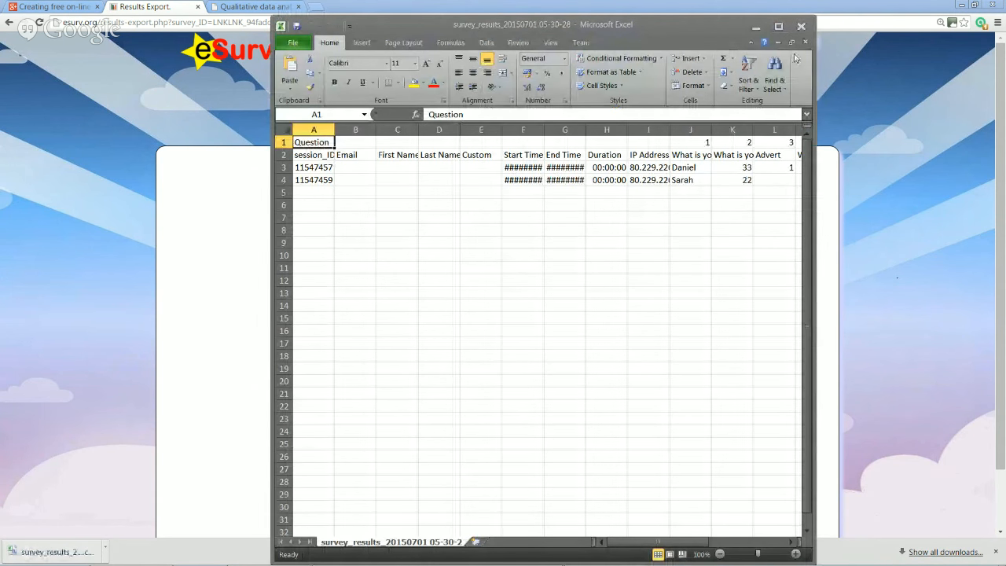
pyautogui.click(779, 27)
pyautogui.moveTo(311, 110); pyautogui.dragTo(353, 110)
pyautogui.moveTo(271, 110); pyautogui.dragTo(312, 110)
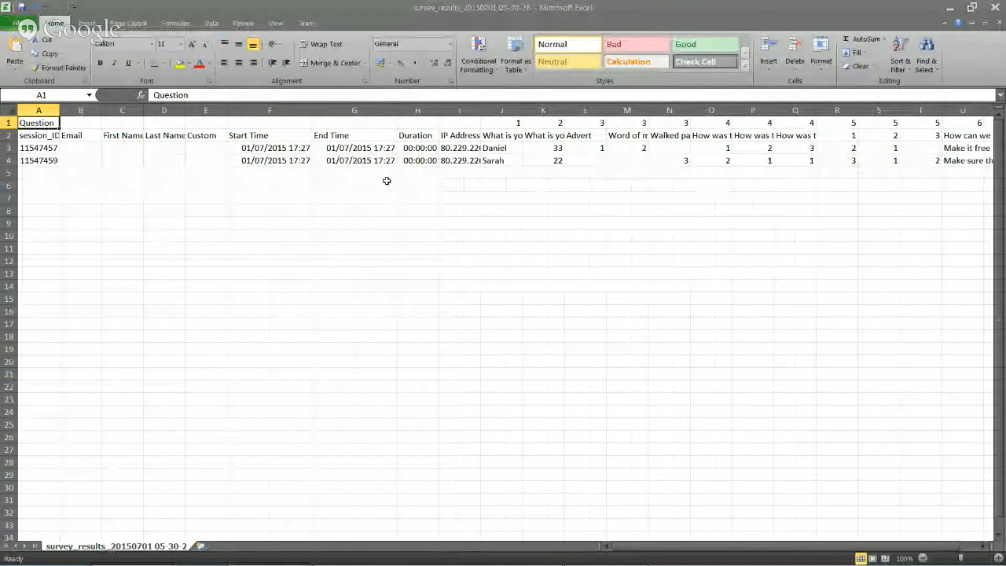
# Delete the question-number row 1 and widen name column J to check the respondents' names
pyautogui.click(8, 123)
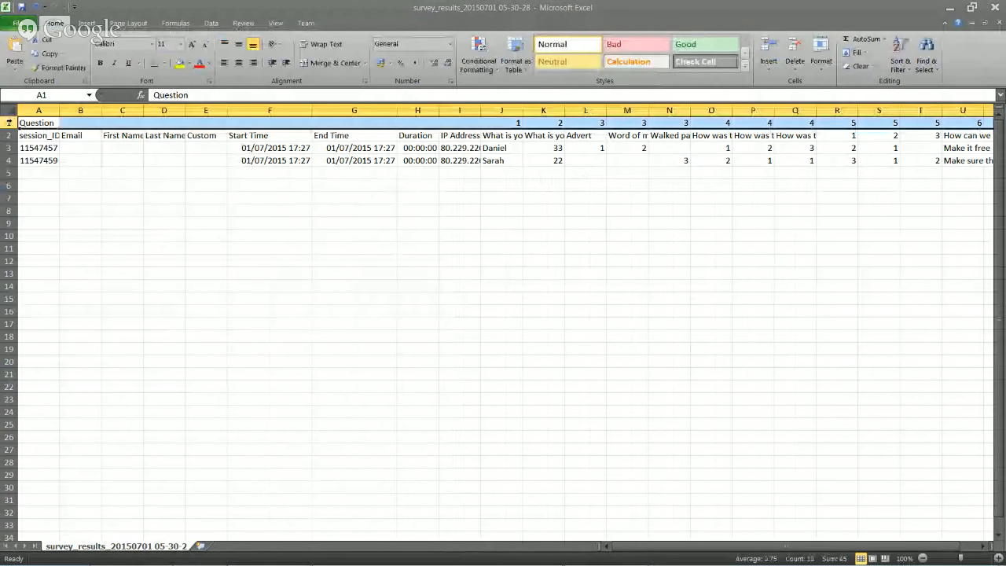
pyautogui.rightClick(10, 122)
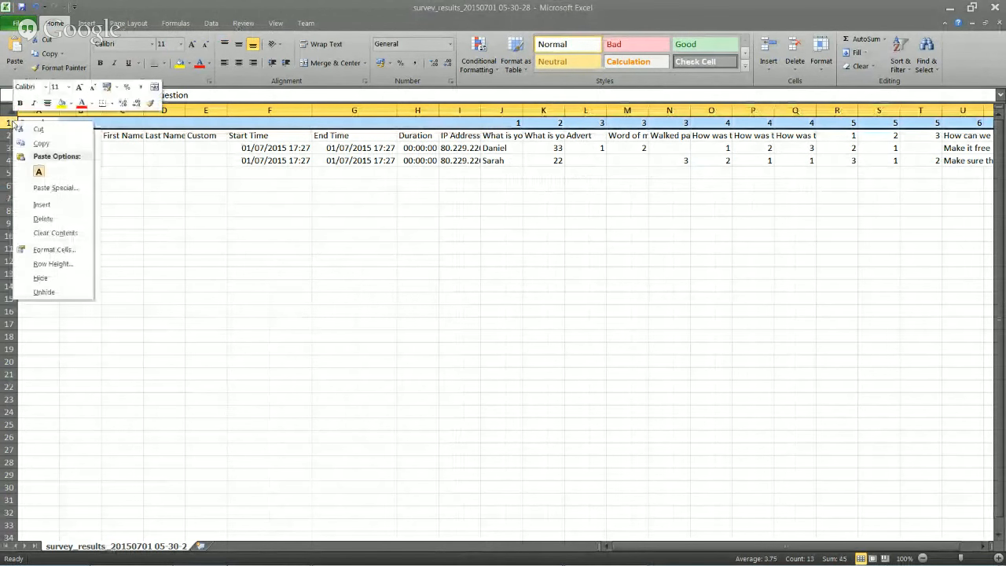
pyautogui.click(45, 219)
pyautogui.moveTo(522, 111); pyautogui.dragTo(742, 110)
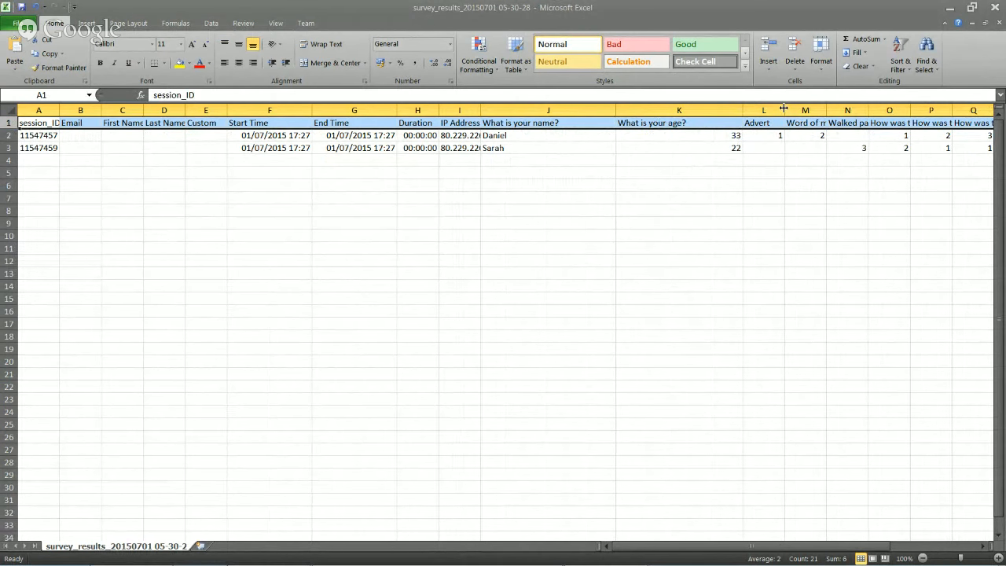
pyautogui.click(537, 140)
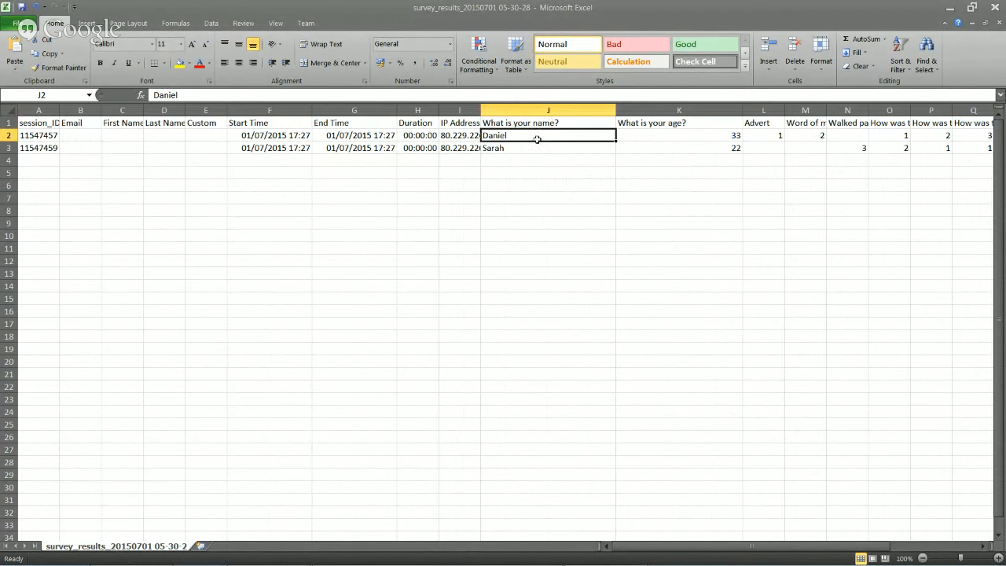
pyautogui.click(540, 152)
pyautogui.click(538, 139)
pyautogui.click(538, 150)
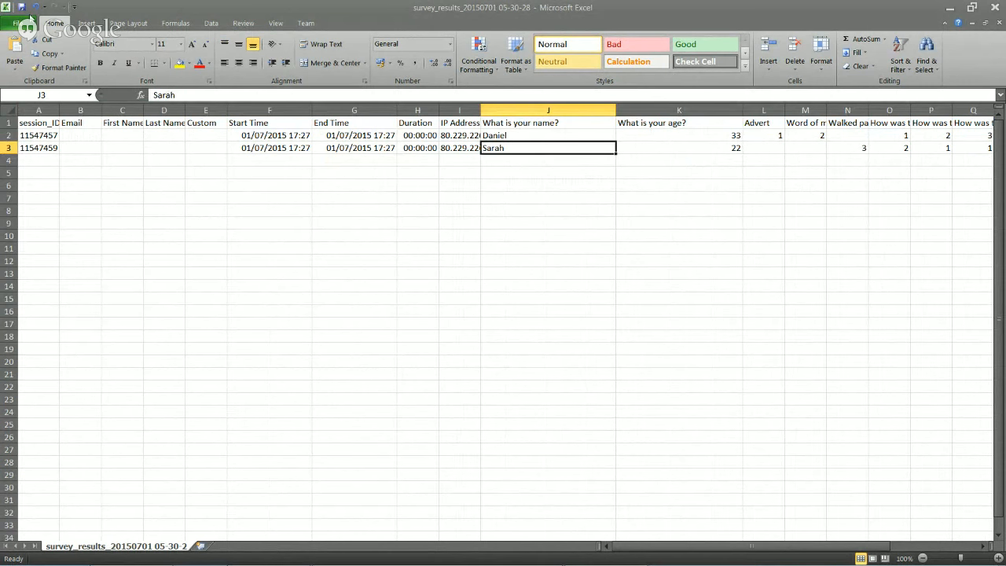
pyautogui.click(17, 22)
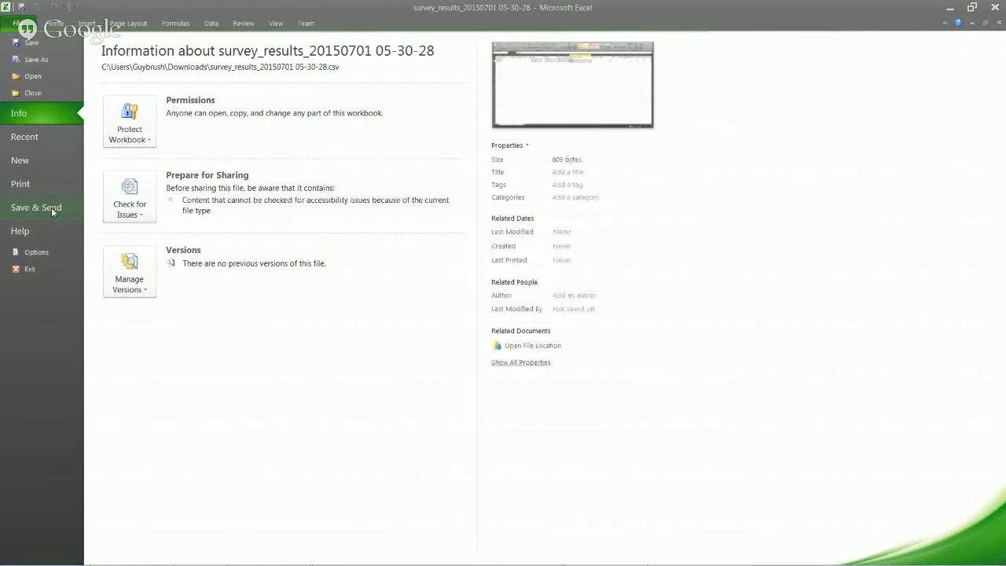
# Save the sheet to the Desktop as restaurant in CSV (Comma delimited) format, then minimize Excel
pyautogui.click(54, 61)
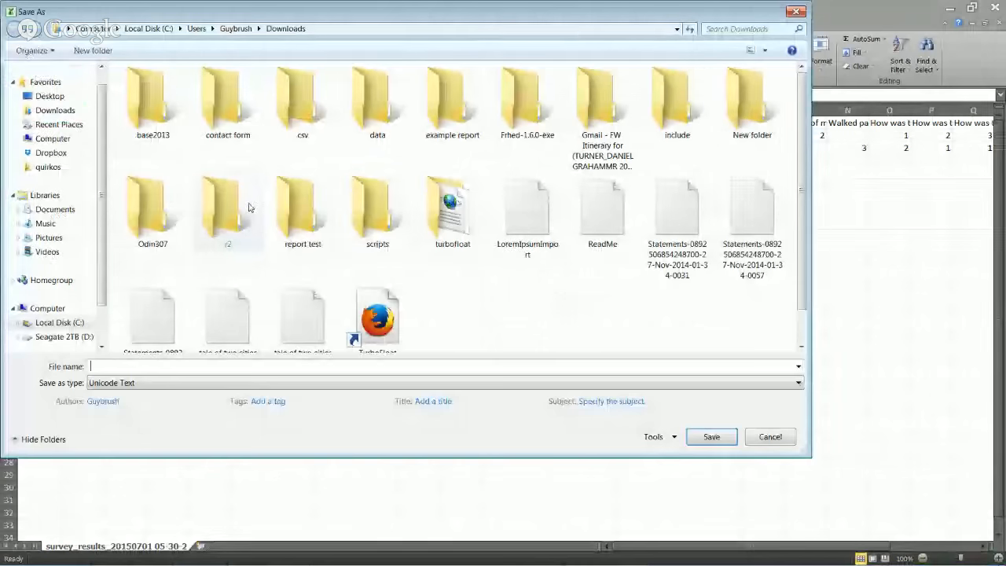
pyautogui.click(326, 382)
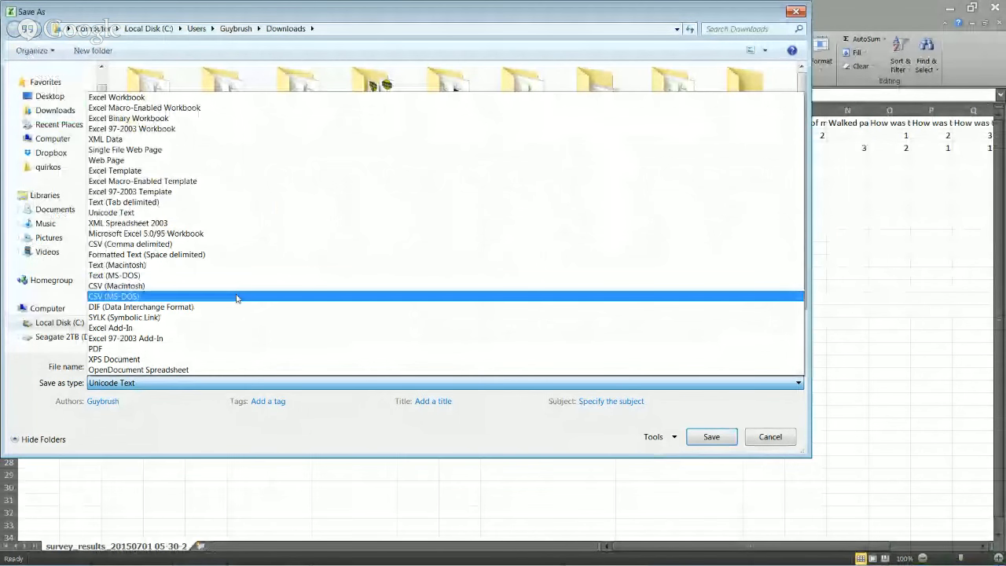
pyautogui.click(226, 244)
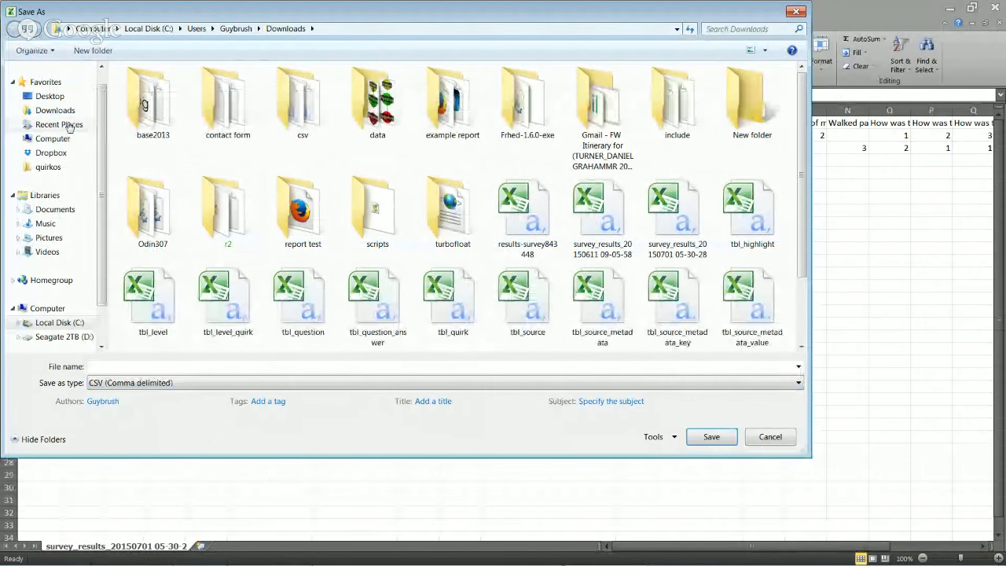
pyautogui.click(66, 99)
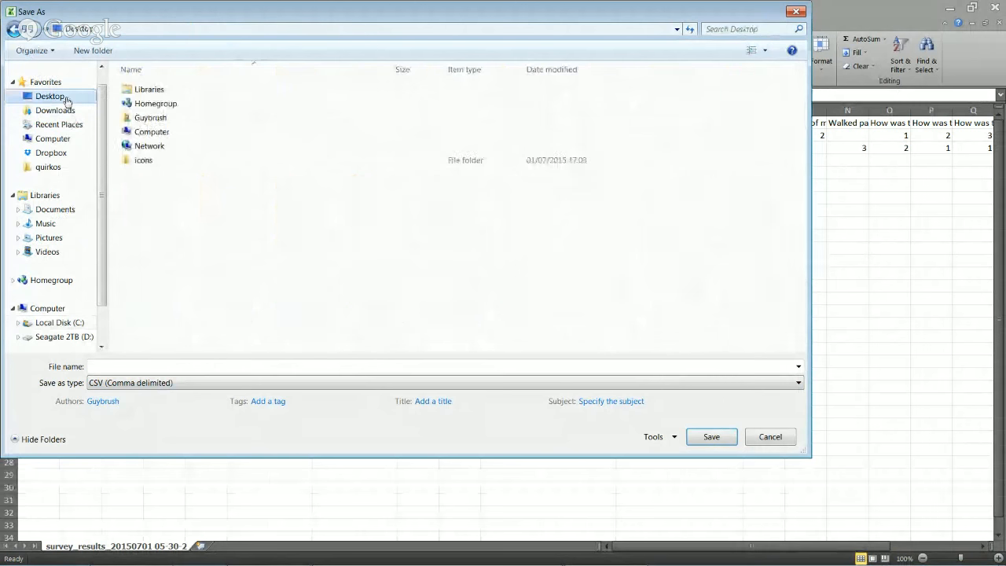
pyautogui.click(142, 366)
pyautogui.write('re')
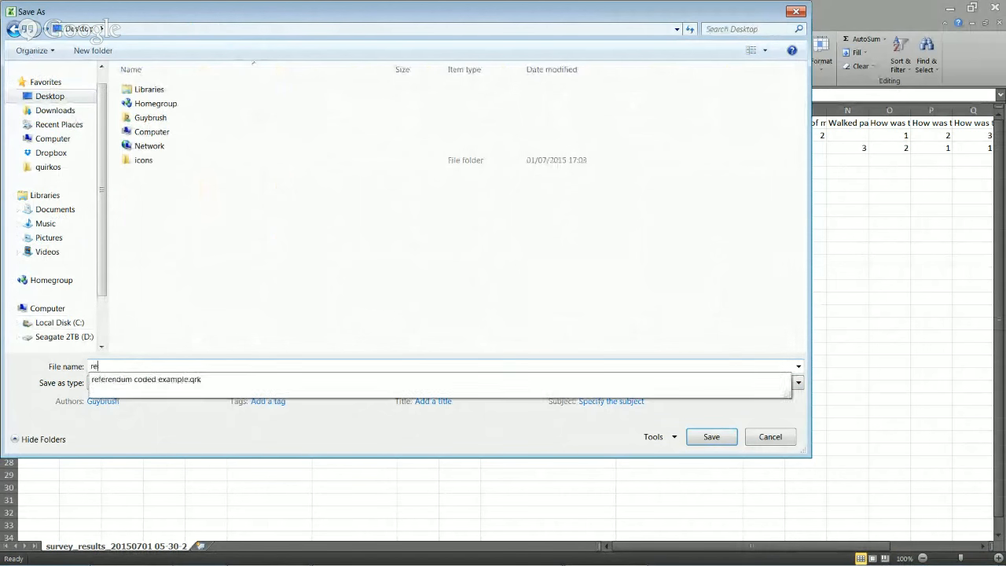
pyautogui.write('staurant')
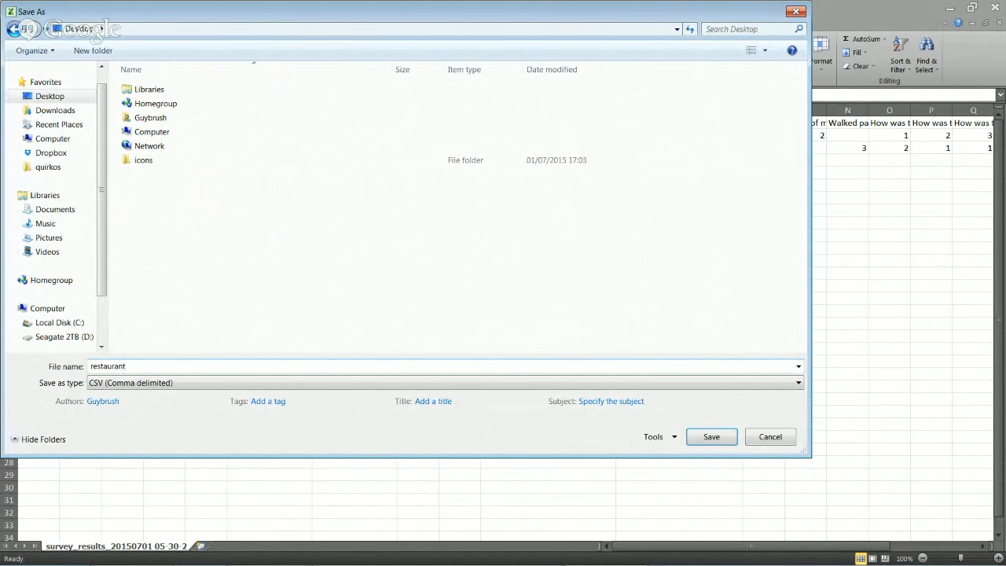
pyautogui.press('Return')
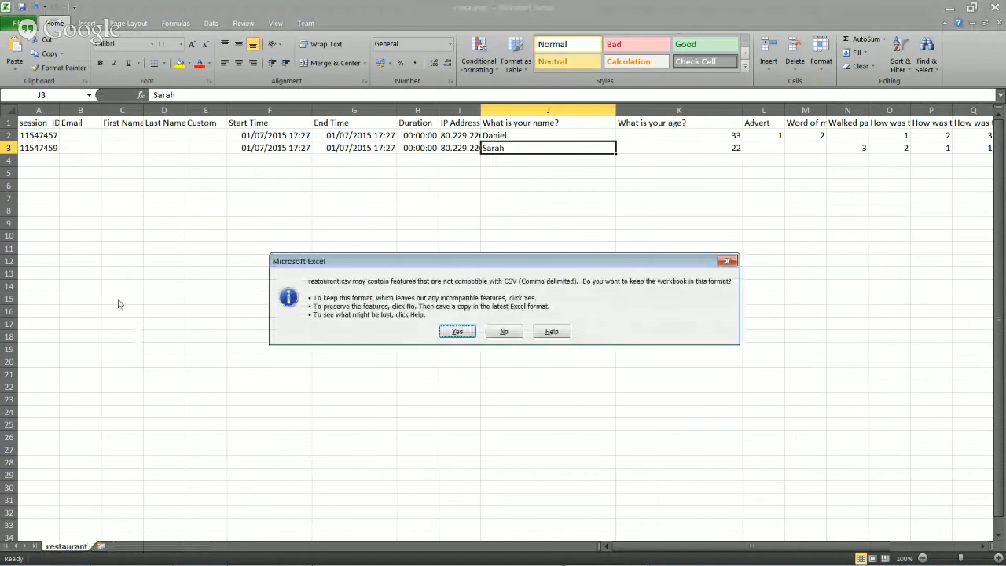
pyautogui.click(458, 331)
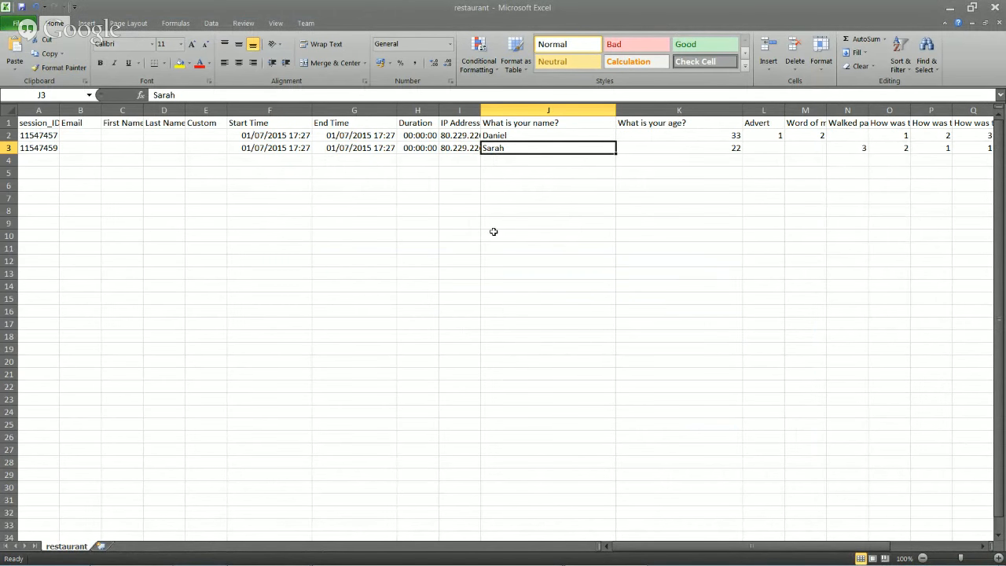
pyautogui.click(956, 7)
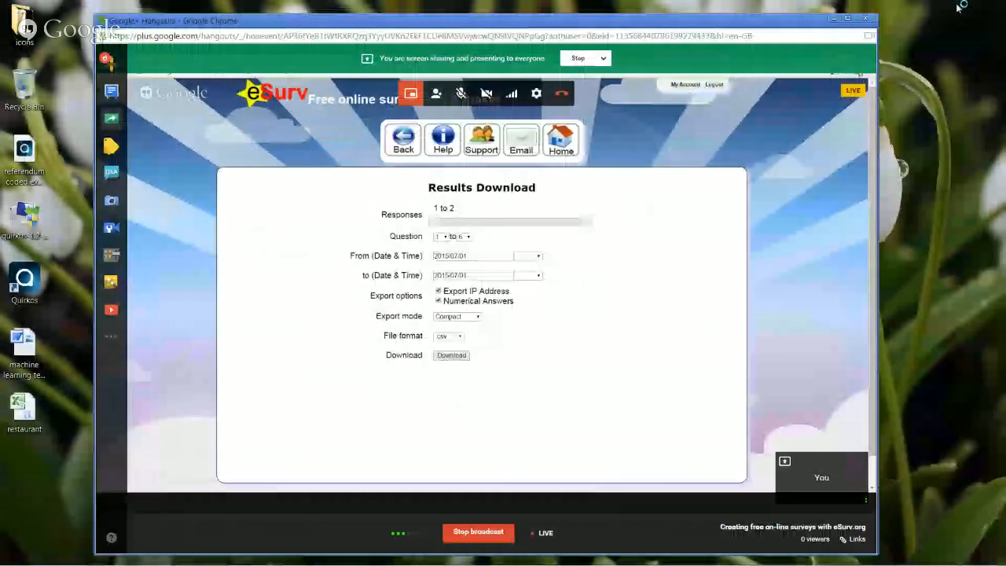
# Launch Quirkos and create a new project file named 'restaurant example'
pyautogui.click(835, 20)
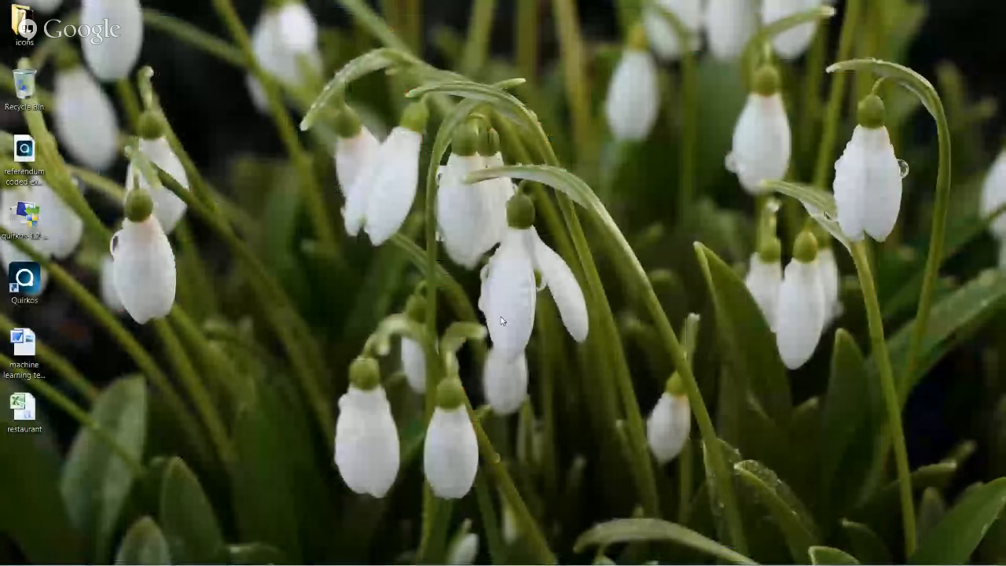
pyautogui.click(267, 557)
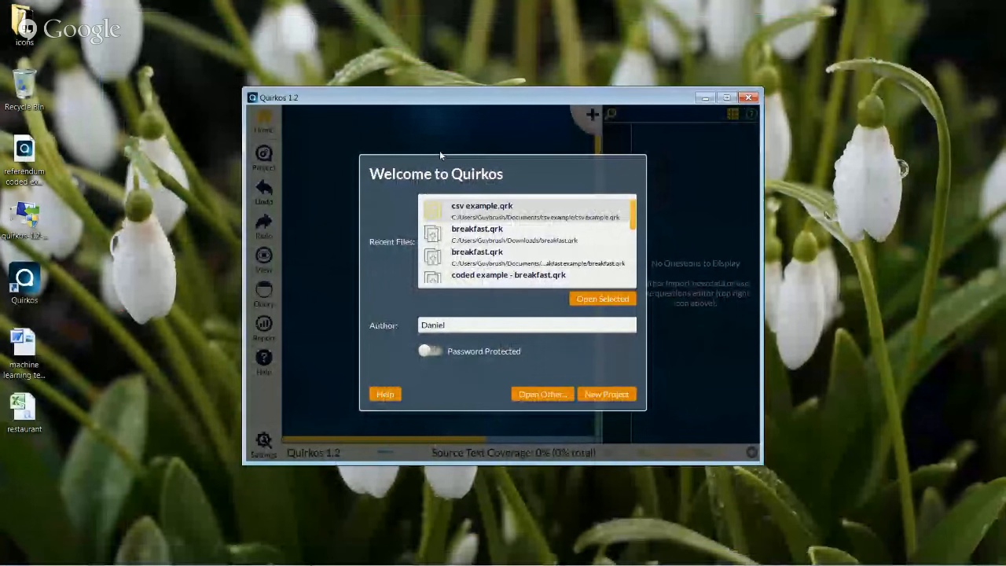
pyautogui.click(606, 394)
pyautogui.click(606, 343)
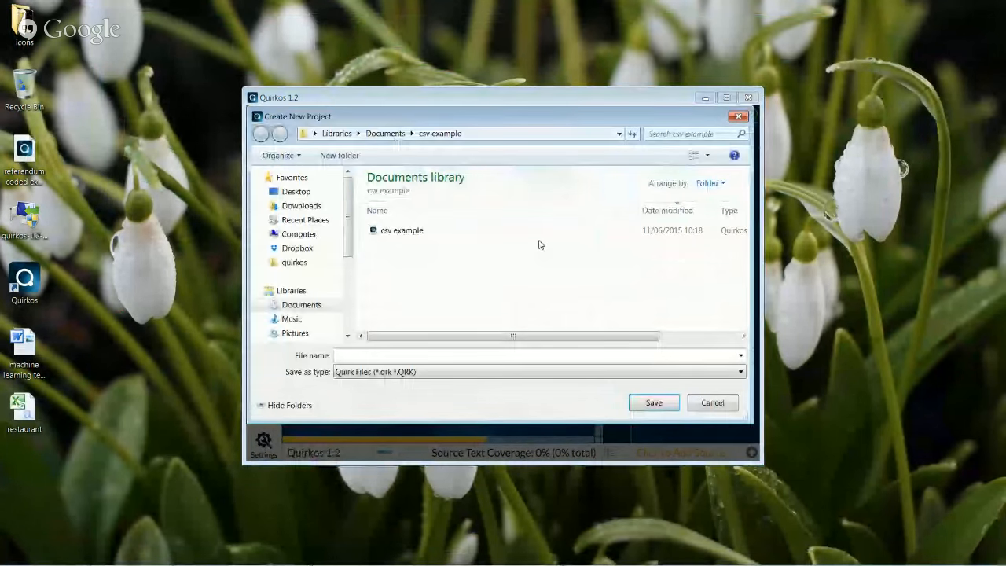
pyautogui.write('restaurnat')
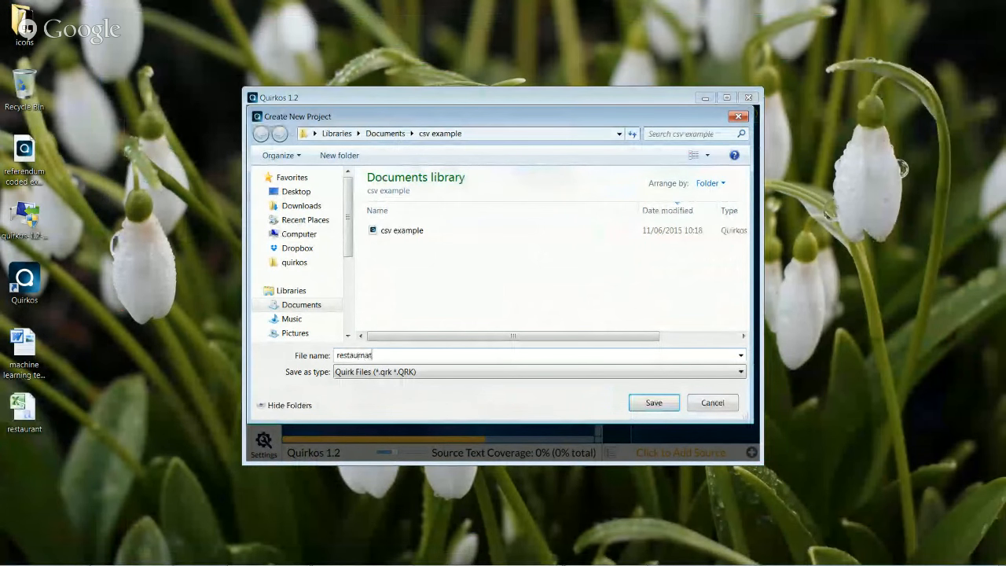
pyautogui.press('BackSpace')
pyautogui.write('ant exampl')
pyautogui.press('Return')
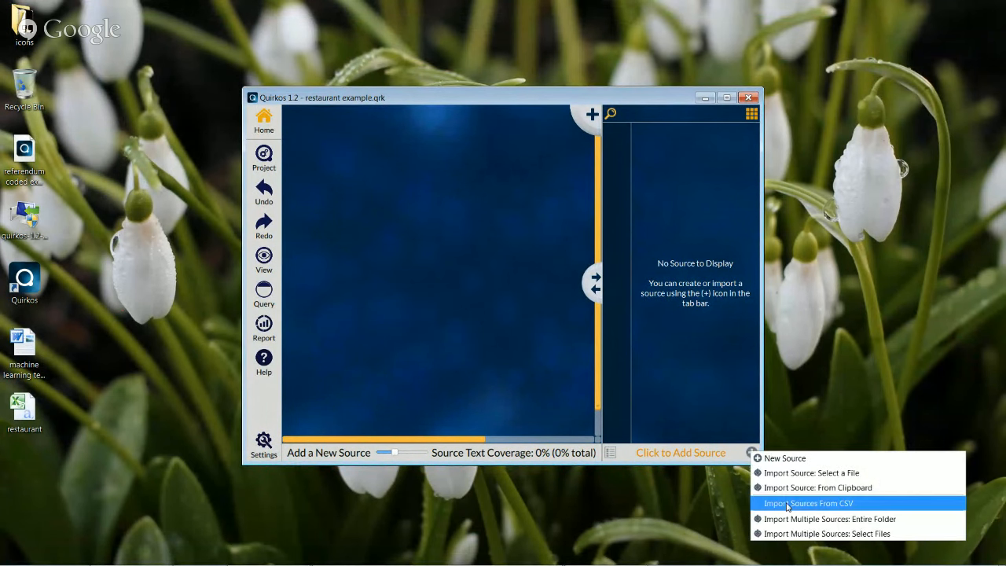
# Start a CSV source import and load restaurant.csv from the Desktop
pyautogui.click(786, 503)
pyautogui.click(625, 214)
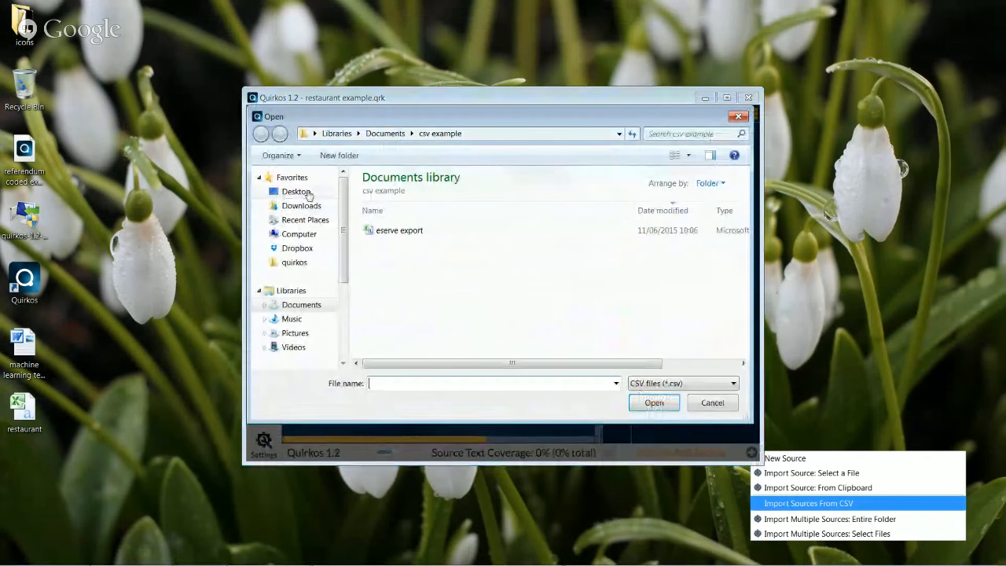
pyautogui.click(296, 191)
pyautogui.doubleClick(419, 279)
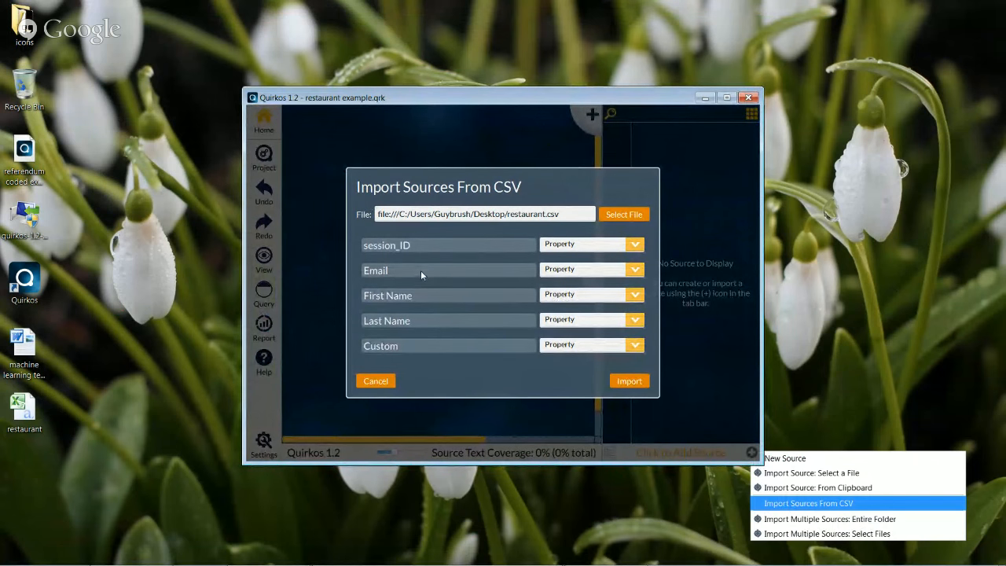
pyautogui.scroll(-5, 471, 265)
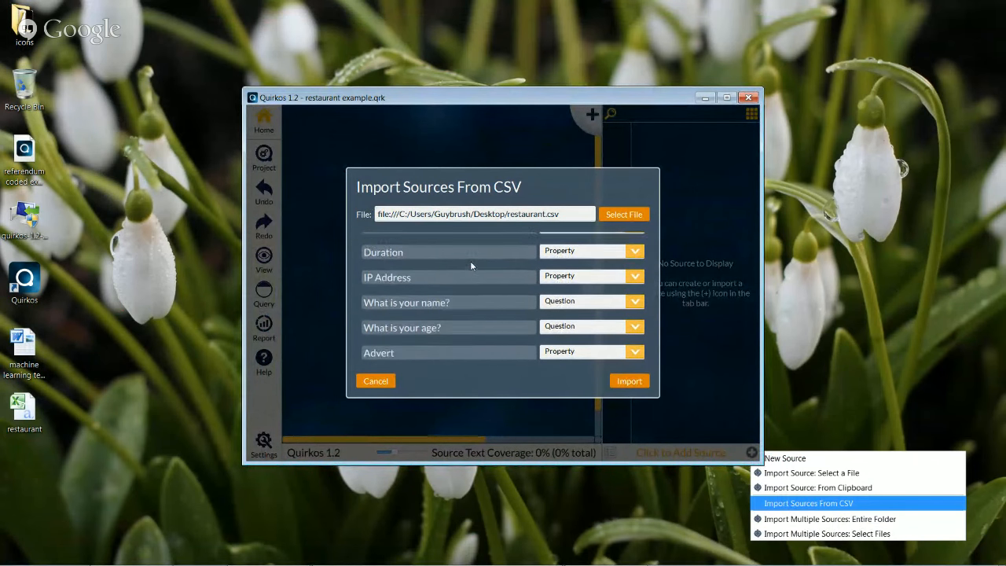
pyautogui.scroll(-1, 470, 265)
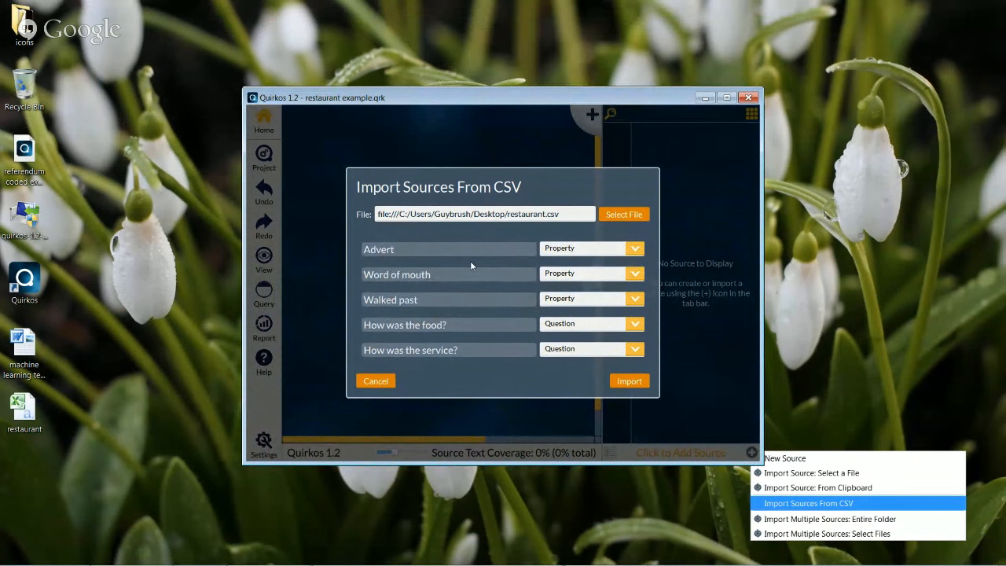
pyautogui.scroll(6, 471, 266)
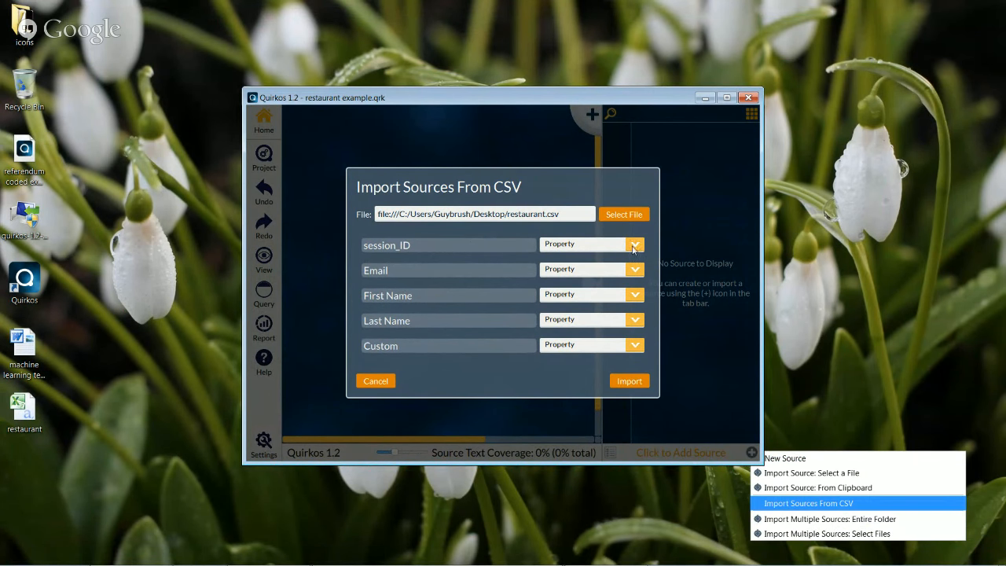
# Set session_ID, Email, First Name, Last Name, Custom, Start Time and End Time columns to Ignore
pyautogui.click(578, 292)
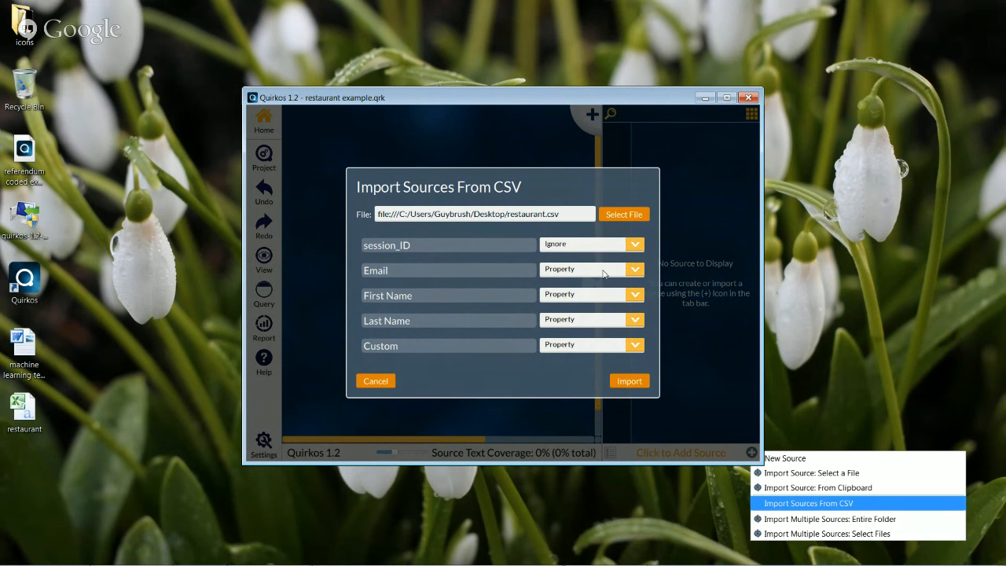
pyautogui.click(634, 272)
pyautogui.click(592, 318)
pyautogui.scroll(-8, 533, 296)
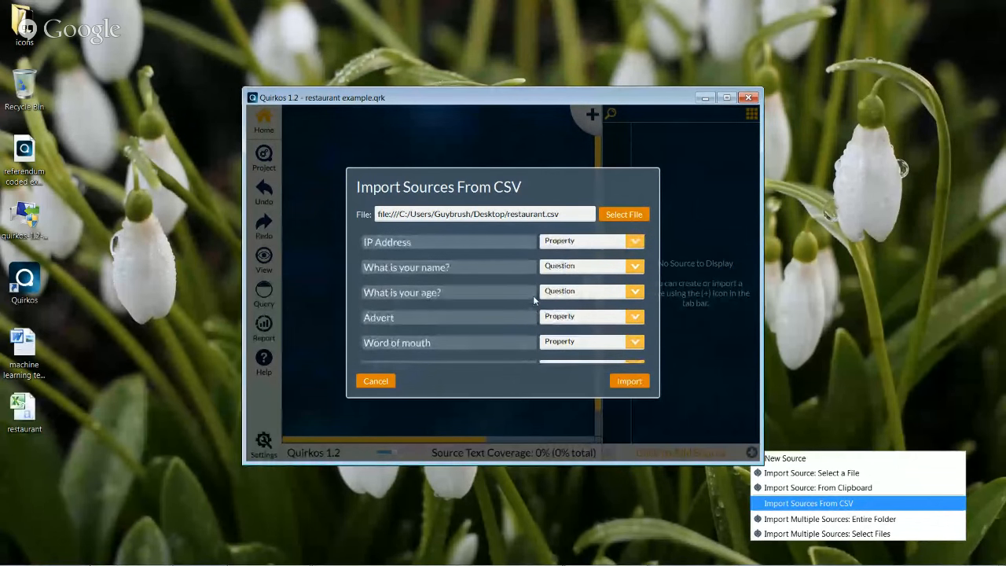
pyautogui.scroll(6, 532, 295)
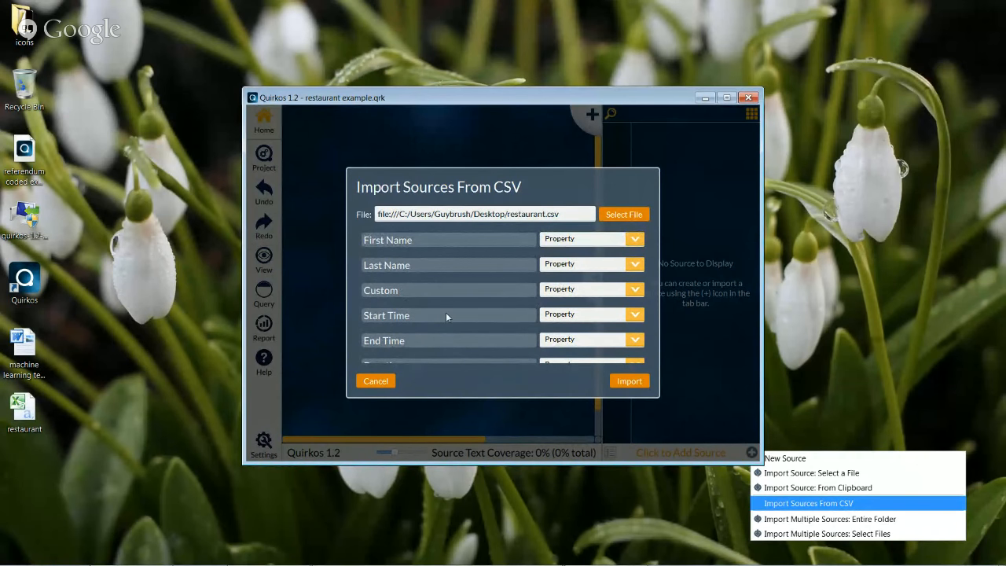
pyautogui.scroll(-1, 626, 285)
pyautogui.click(605, 282)
pyautogui.click(636, 267)
pyautogui.click(613, 306)
pyautogui.click(635, 290)
pyautogui.click(615, 336)
pyautogui.click(614, 340)
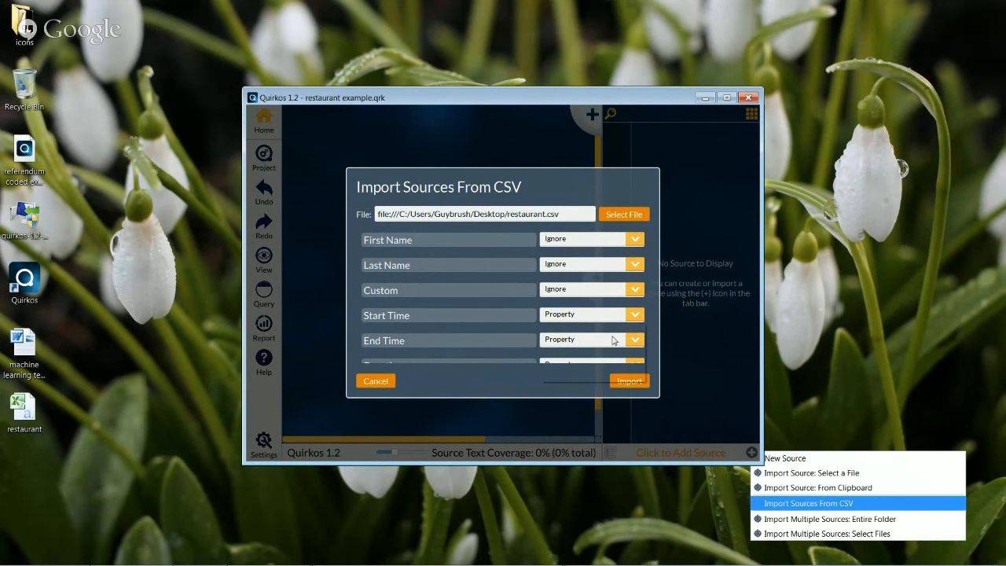
pyautogui.click(611, 358)
pyautogui.scroll(-3, 607, 327)
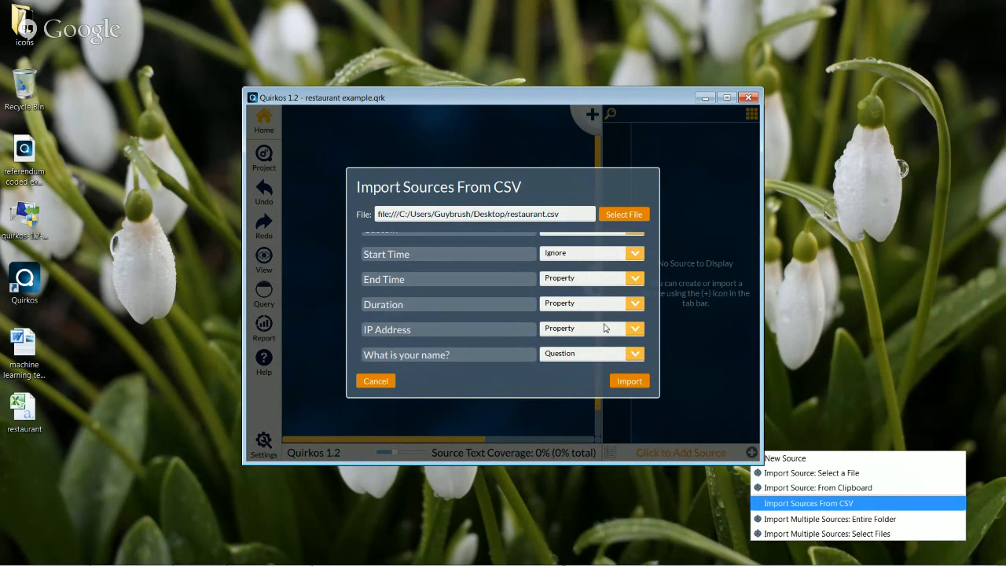
pyautogui.click(637, 273)
pyautogui.click(611, 322)
# Use the name answers as Source Title, store age as a Property, and run the import
pyautogui.click(635, 300)
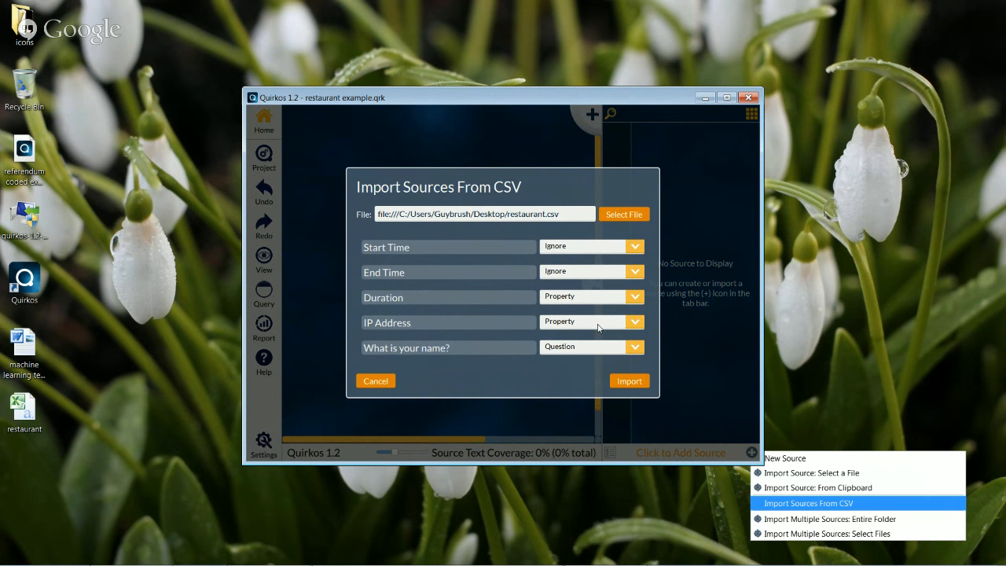
pyautogui.scroll(-1, 532, 322)
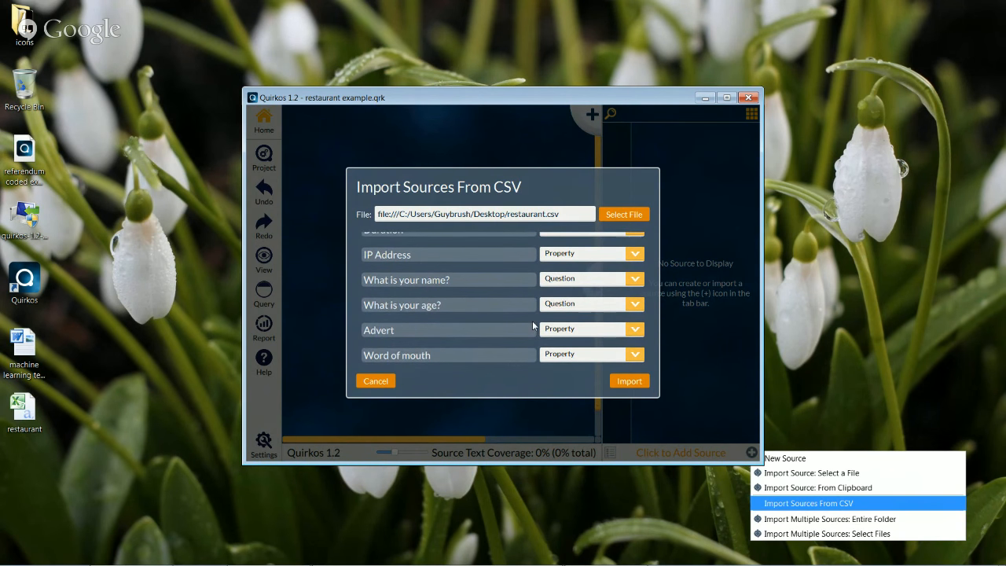
pyautogui.scroll(-2, 532, 322)
pyautogui.scroll(2, 584, 305)
pyautogui.click(591, 340)
pyautogui.click(621, 343)
pyautogui.scroll(-2, 518, 329)
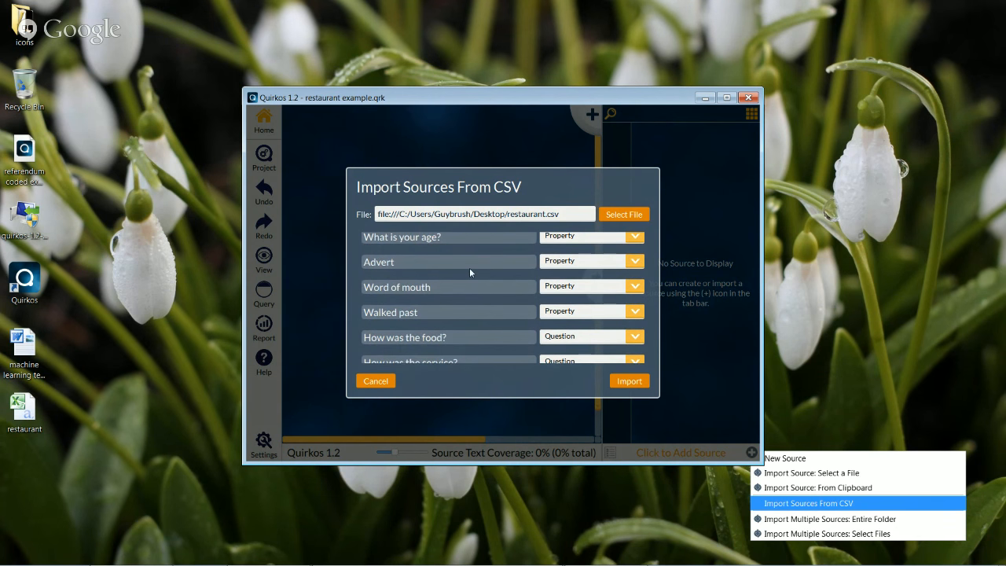
pyautogui.scroll(-3, 470, 319)
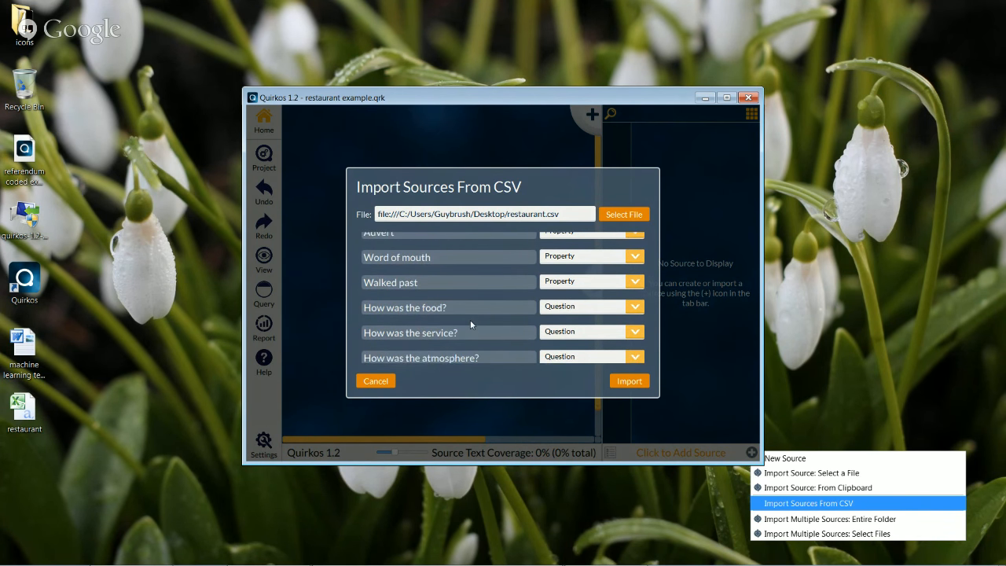
pyautogui.scroll(-3, 489, 332)
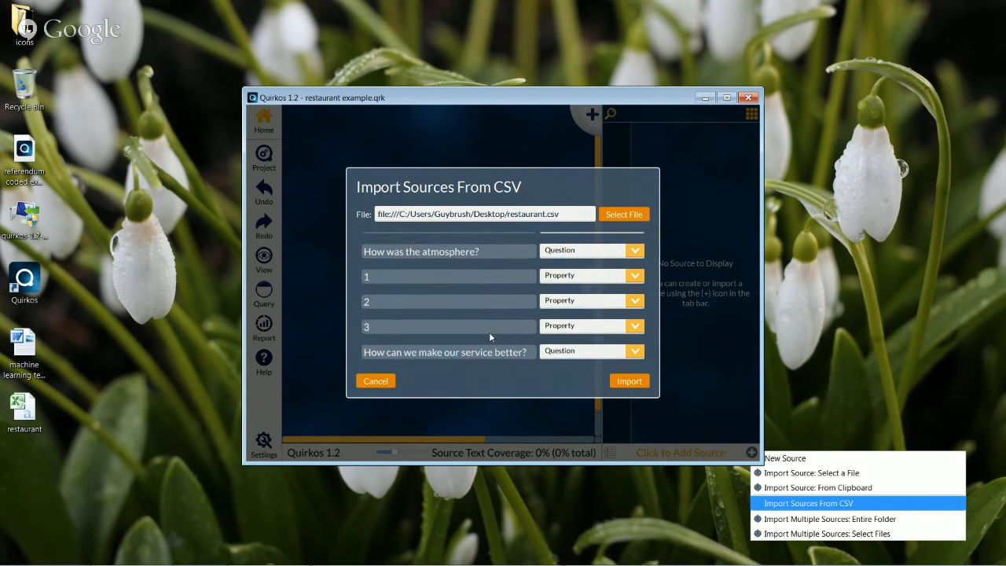
pyautogui.click(634, 383)
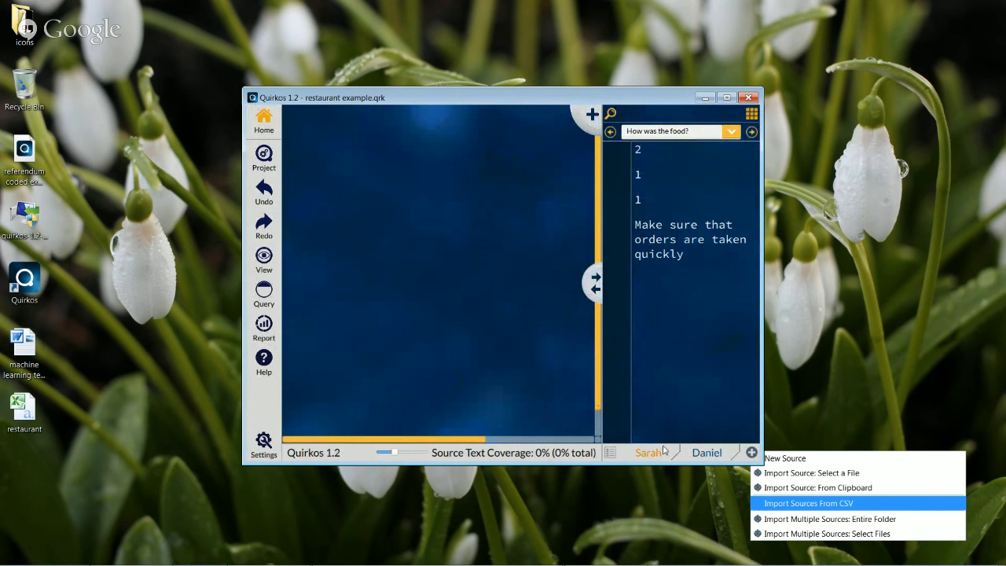
# Code 'Make sure that orders are taken quickly' to a new Untitled quirk and show the source's properties
pyautogui.moveTo(682, 257); pyautogui.dragTo(636, 226)
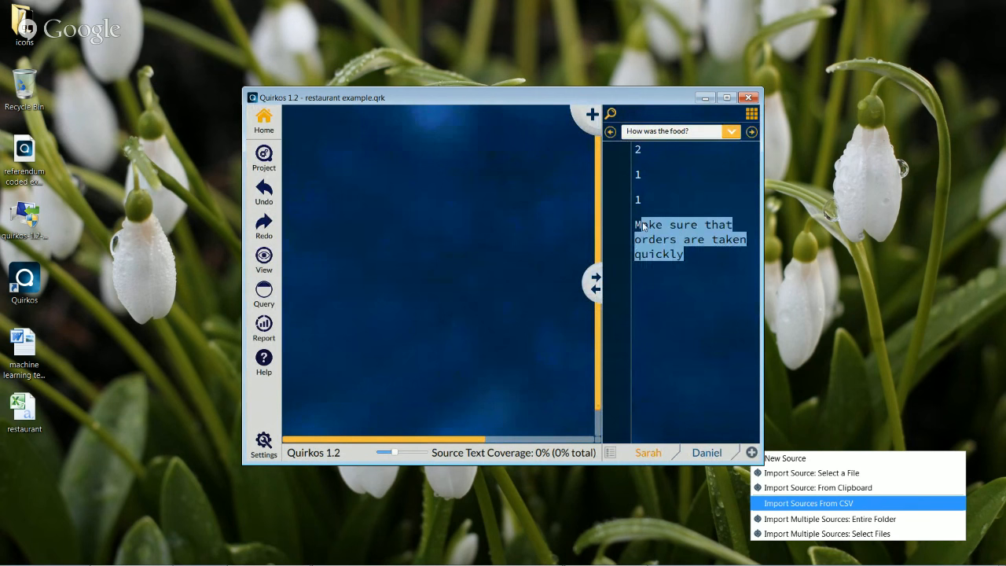
pyautogui.click(637, 150)
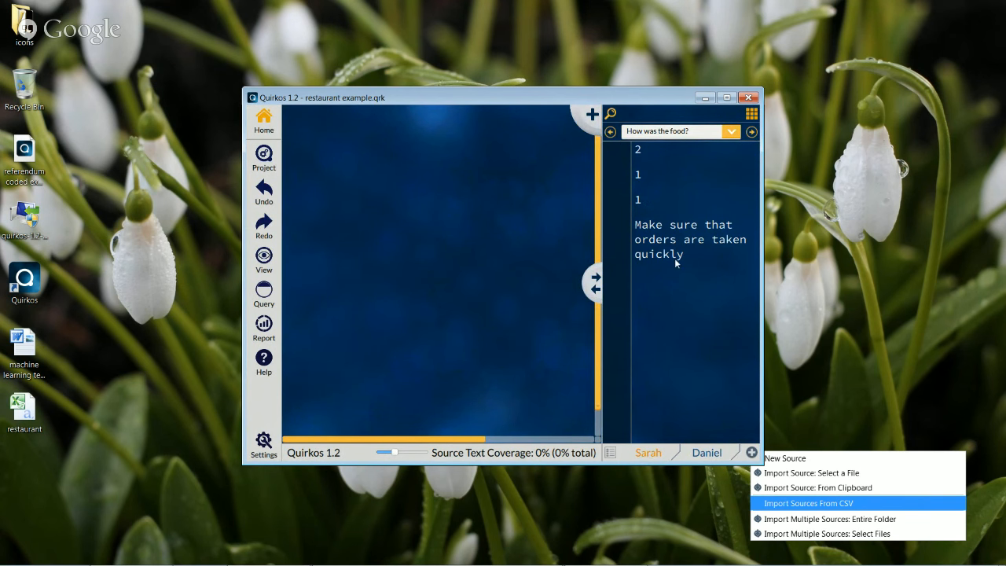
pyautogui.moveTo(686, 254); pyautogui.dragTo(590, 115)
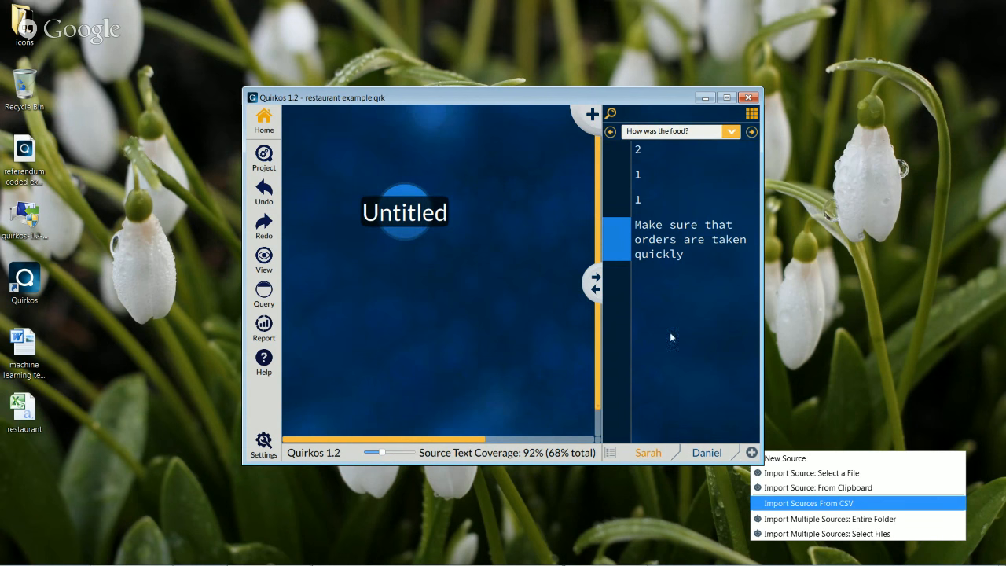
pyautogui.click(752, 115)
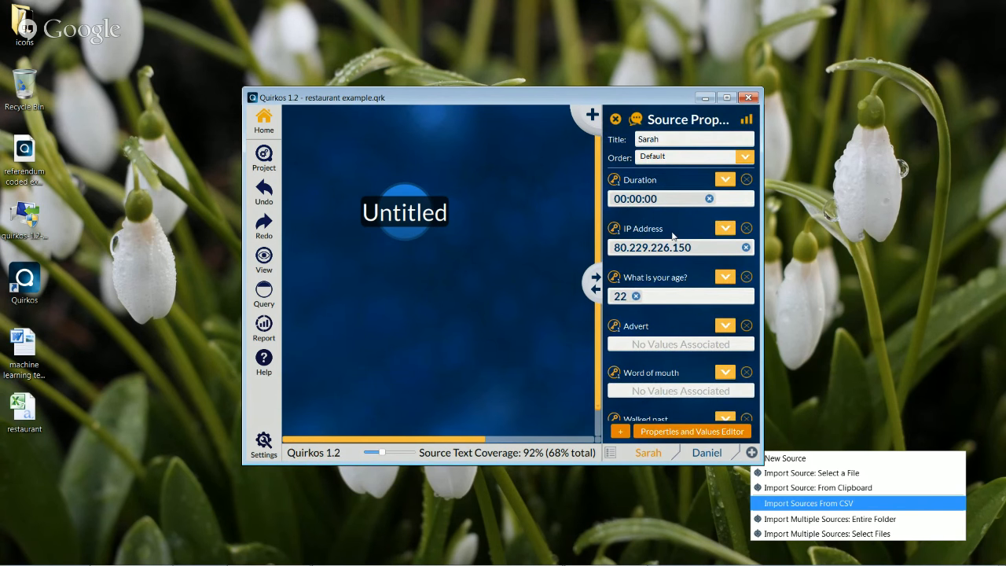
# Switch to the second respondent's source and review its properties: age 33, Advert 1, Word of mouth 2
pyautogui.scroll(-1, 668, 236)
pyautogui.scroll(-2, 672, 252)
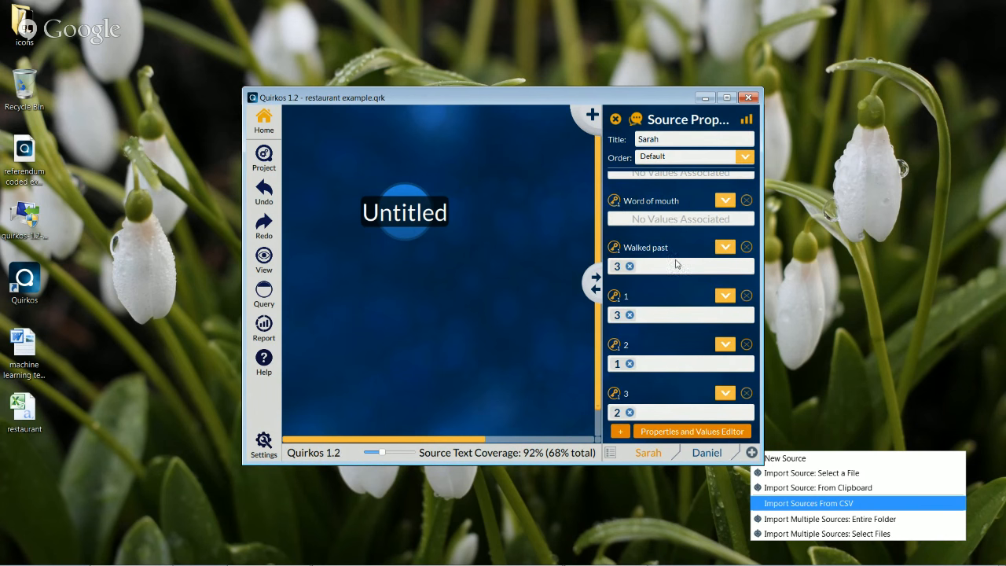
pyautogui.scroll(1, 678, 268)
pyautogui.scroll(1, 676, 268)
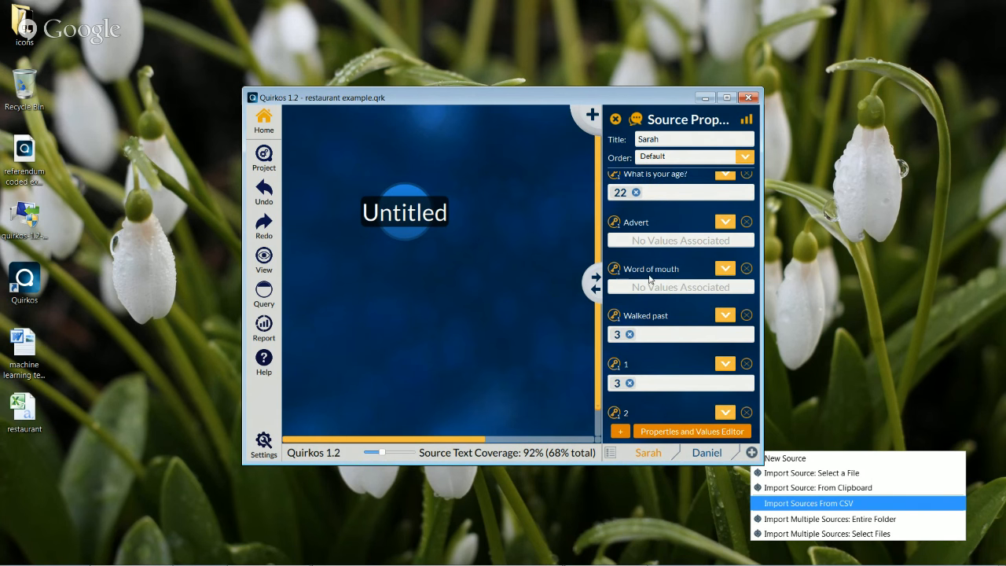
pyautogui.scroll(5, 673, 256)
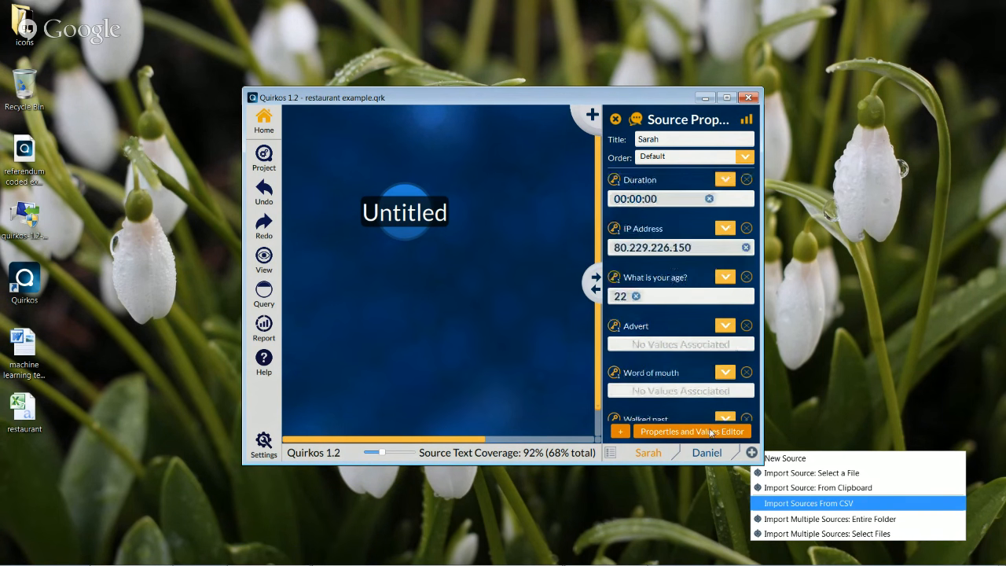
pyautogui.click(707, 453)
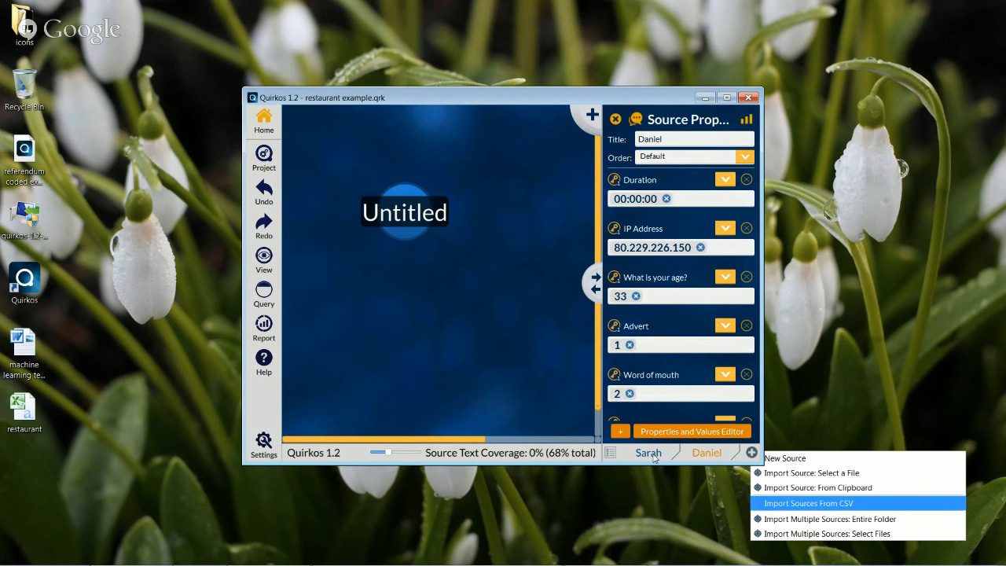
pyautogui.scroll(-3, 681, 324)
pyautogui.scroll(-2, 680, 324)
pyautogui.click(612, 453)
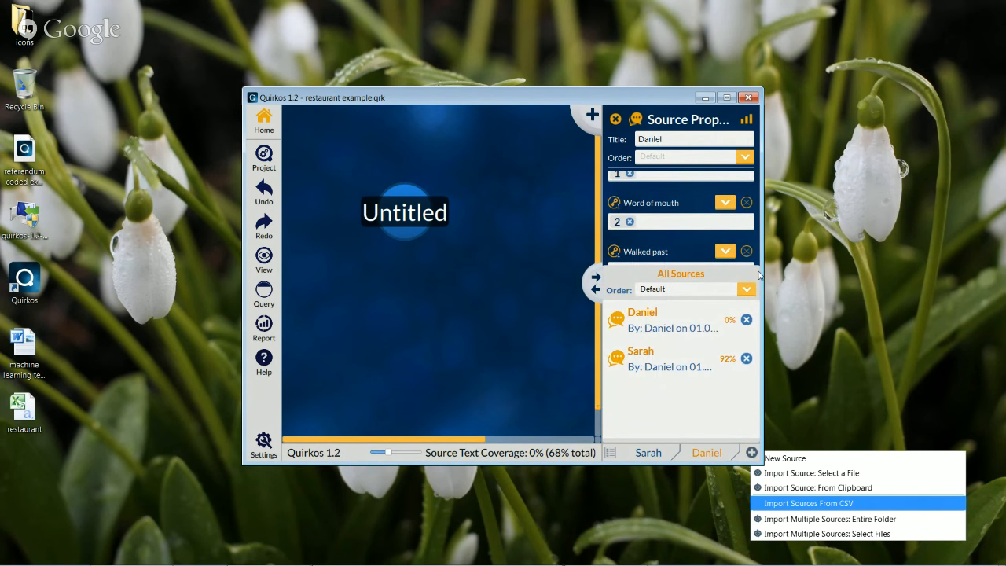
pyautogui.click(609, 455)
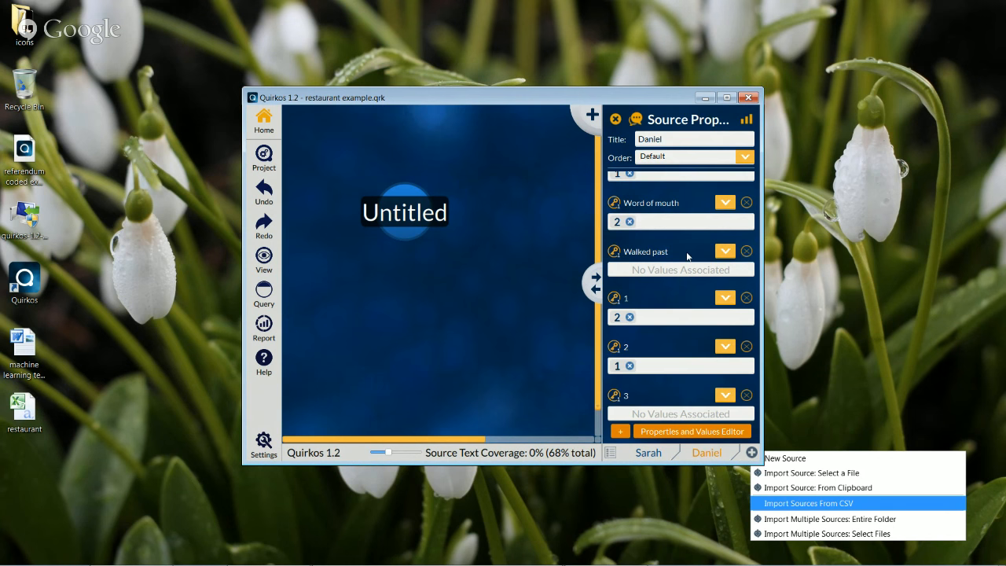
pyautogui.scroll(6, 676, 256)
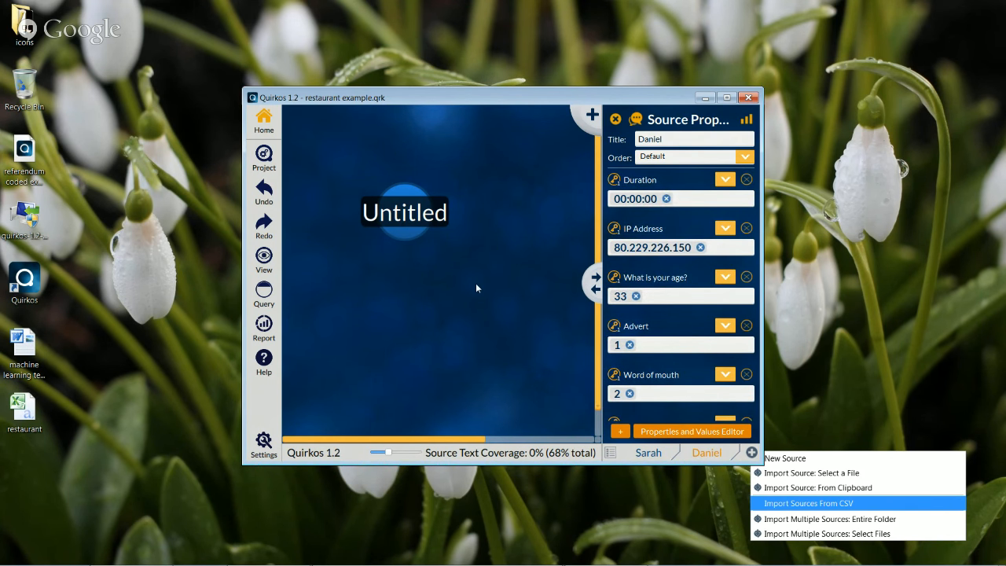
# Look at the Query and Compare views, then return to the quirk canvas
pyautogui.click(264, 292)
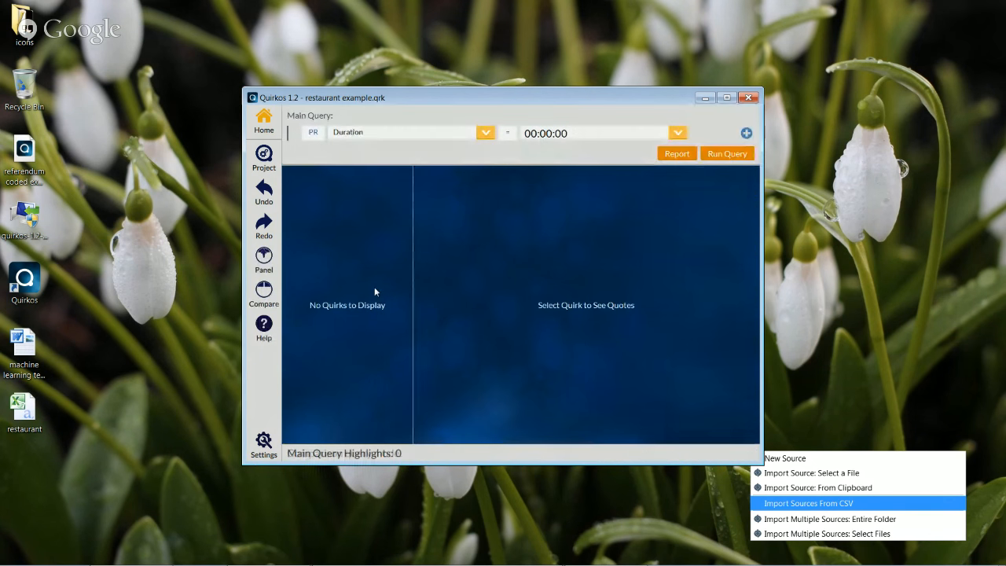
pyautogui.click(264, 292)
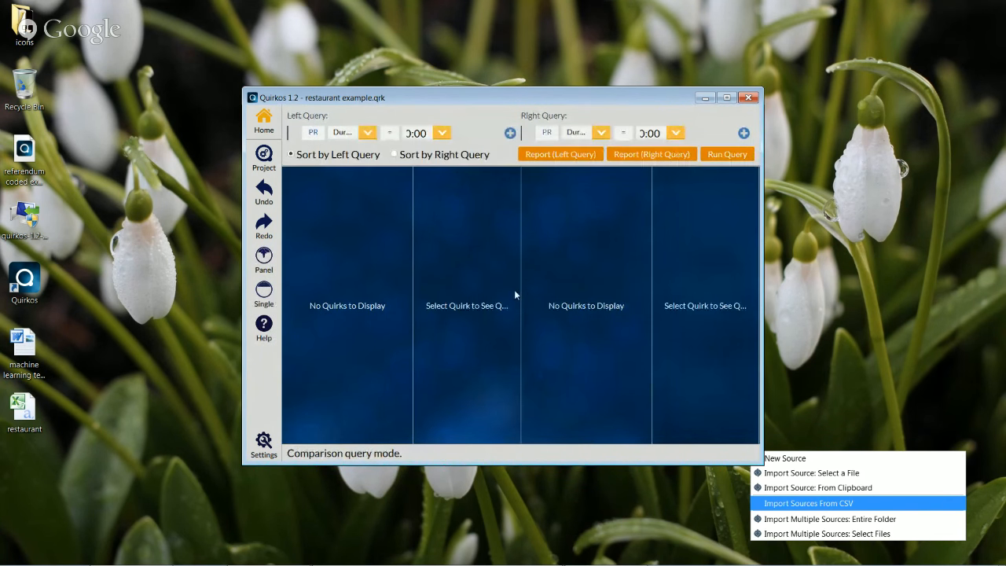
pyautogui.click(264, 121)
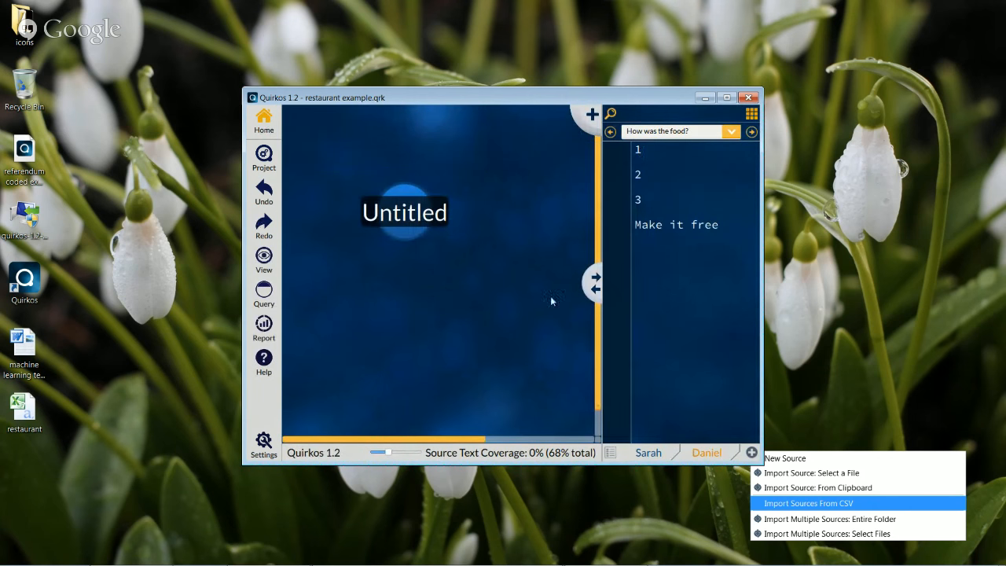
# Move the first quirk lower and add a second, purple Untitled quirk beside it
pyautogui.moveTo(413, 217); pyautogui.dragTo(372, 257)
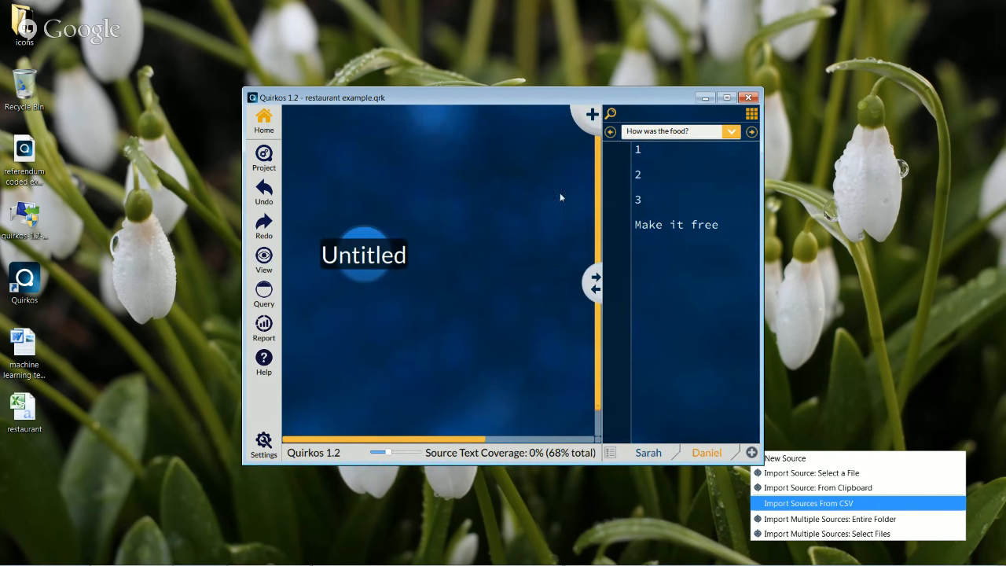
pyautogui.click(592, 116)
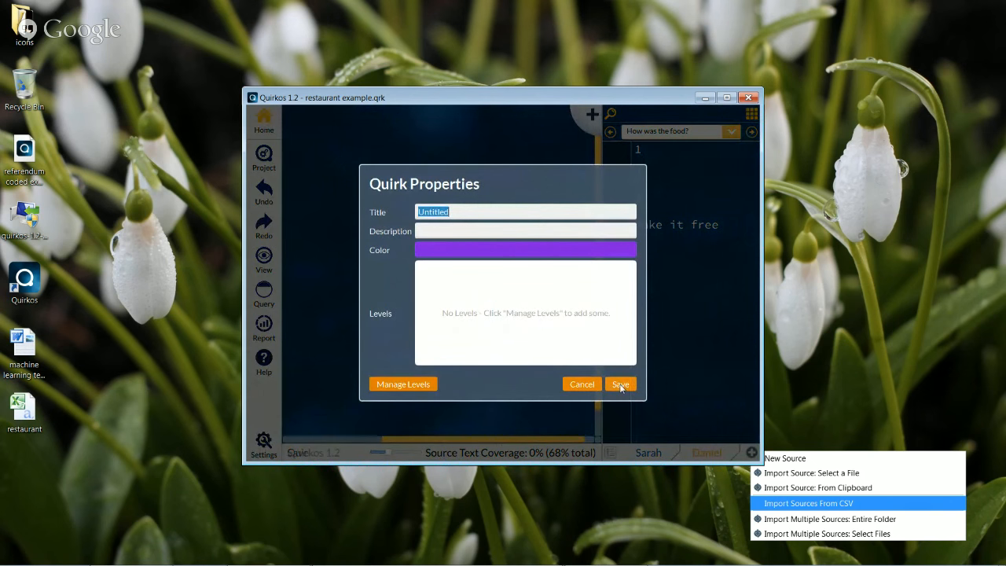
pyautogui.click(622, 382)
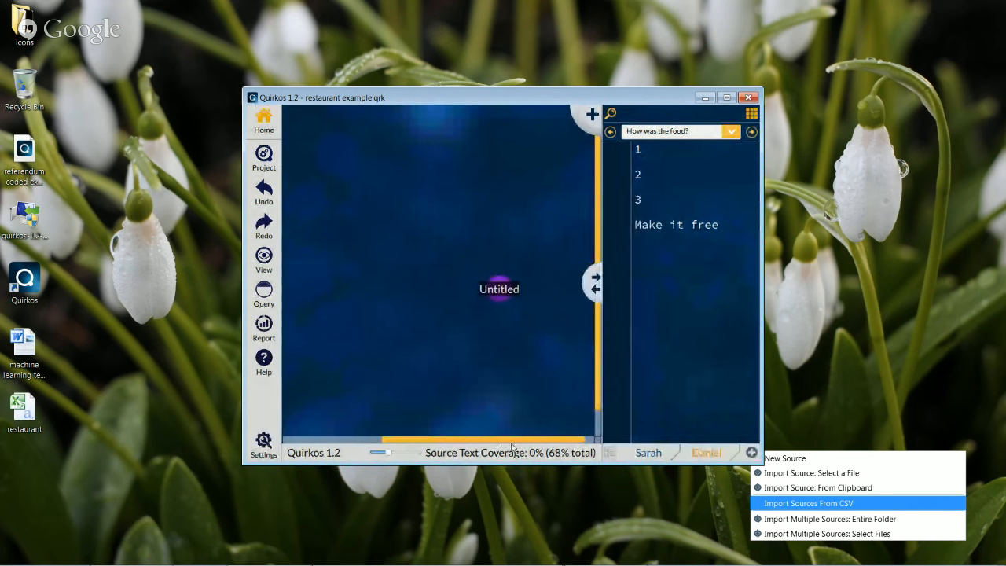
pyautogui.moveTo(511, 438); pyautogui.dragTo(456, 430)
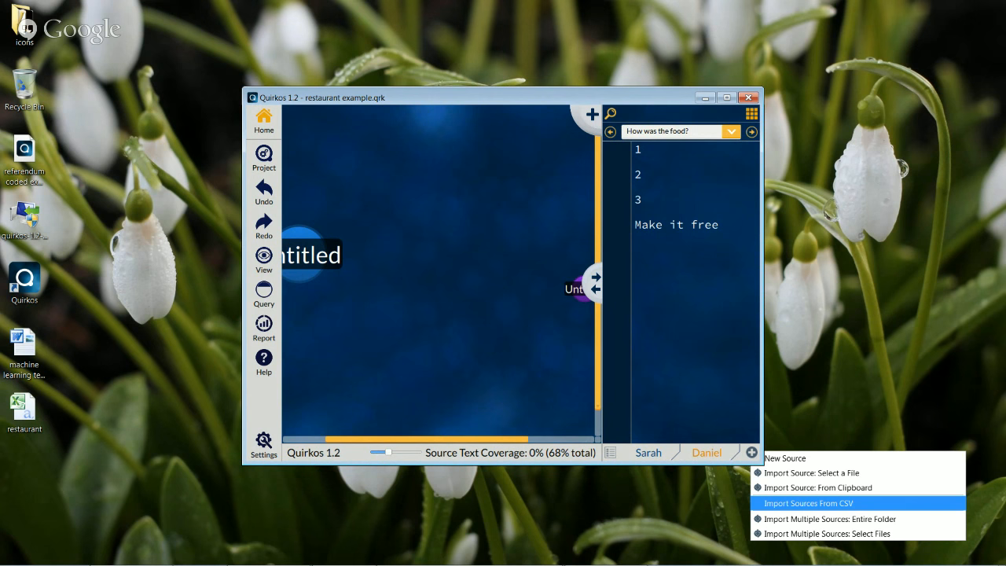
pyautogui.moveTo(441, 558)
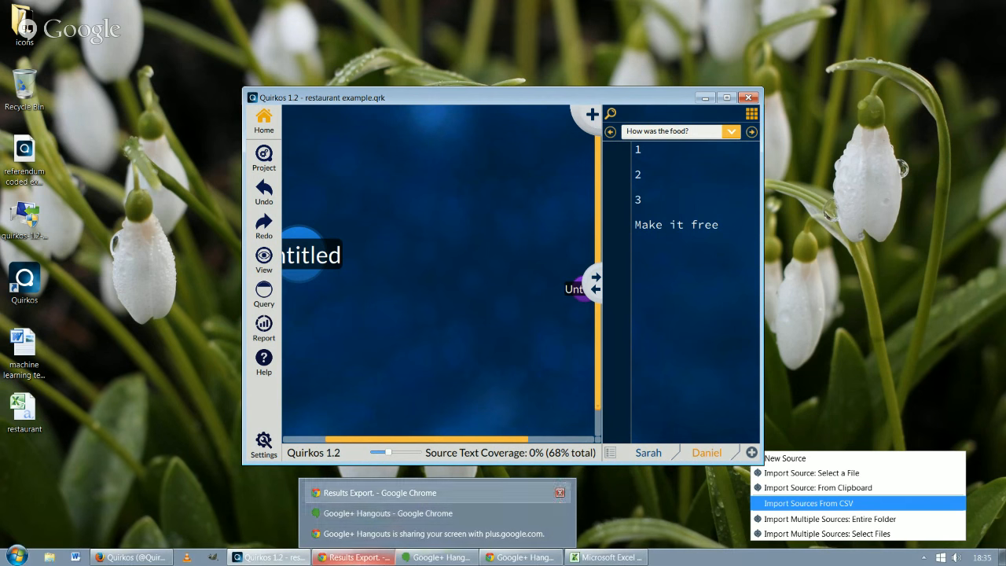
# Snap the Hangouts broadcast window right and narrow it to a thin strip, uncovering Quirkos
pyautogui.click(442, 560)
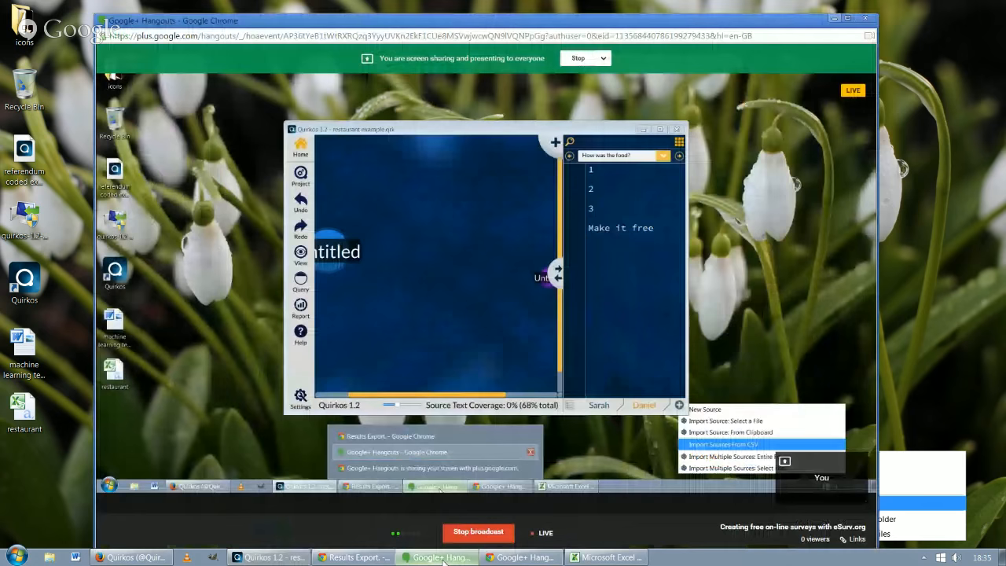
pyautogui.moveTo(801, 23); pyautogui.dragTo(1005, 17)
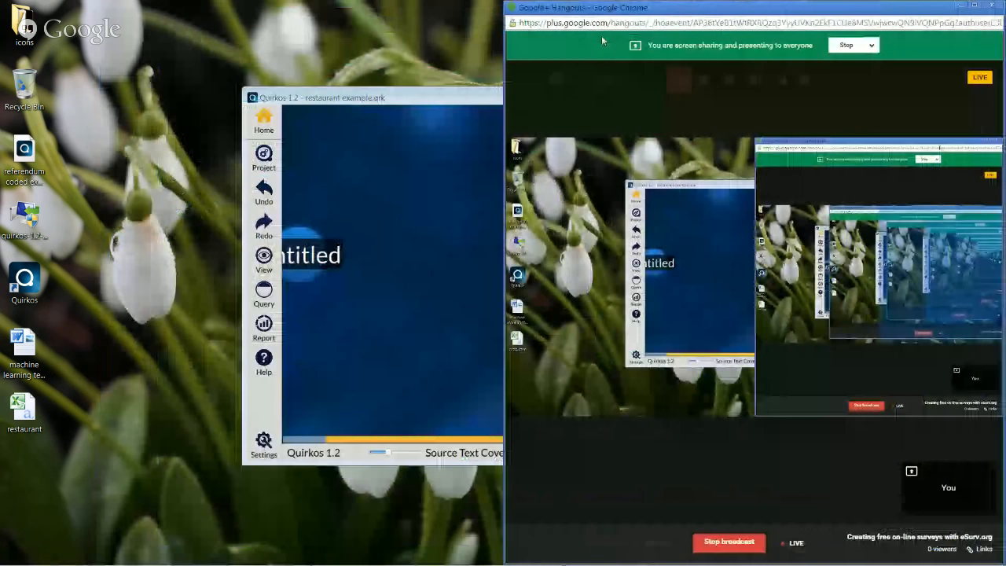
pyautogui.click(522, 160)
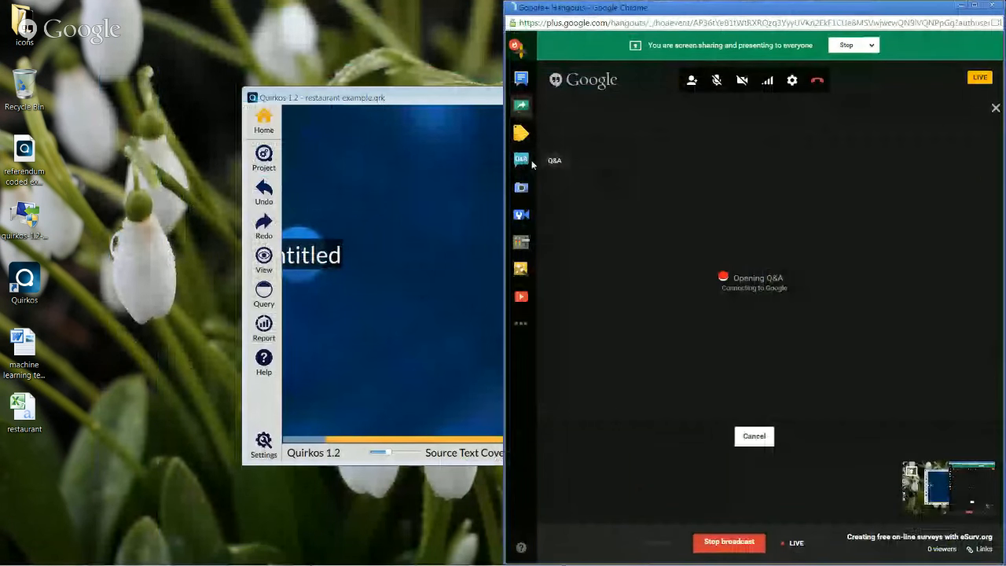
pyautogui.click(523, 79)
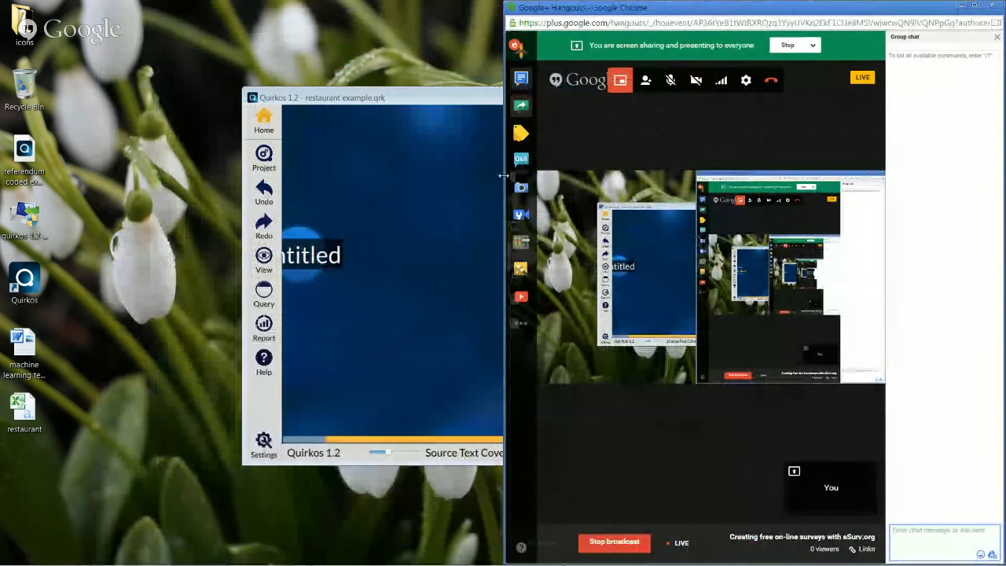
pyautogui.moveTo(503, 176); pyautogui.dragTo(542, 176)
pyautogui.moveTo(617, 175); pyautogui.dragTo(923, 169)
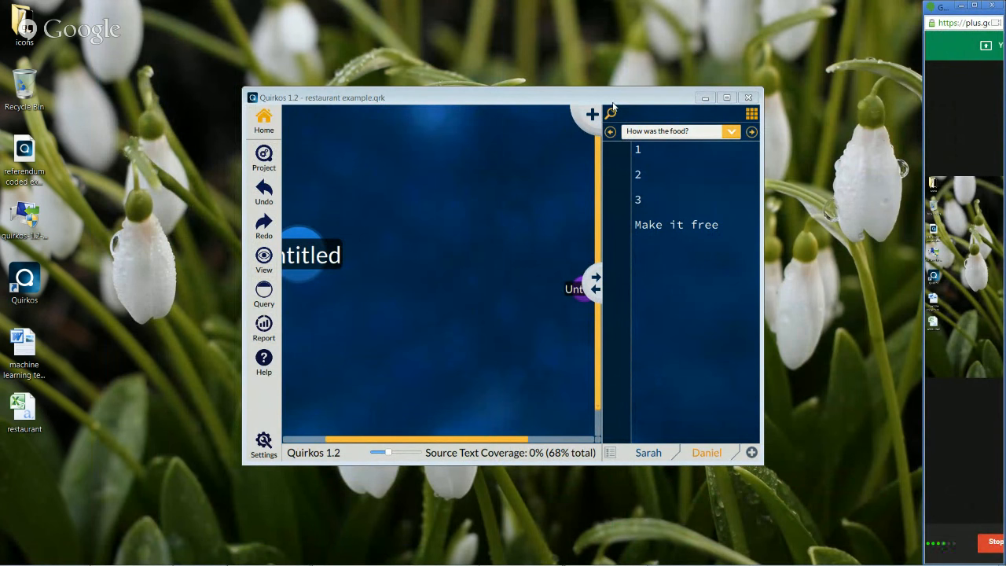
# Maximize the Quirkos window, then stop the Hangouts screen share
pyautogui.doubleClick(612, 102)
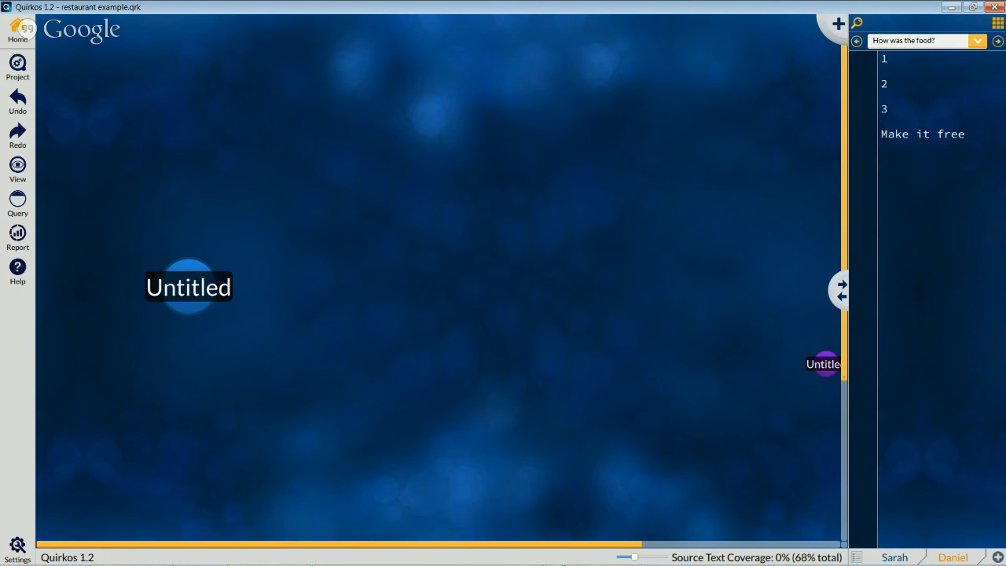
pyautogui.click(549, 558)
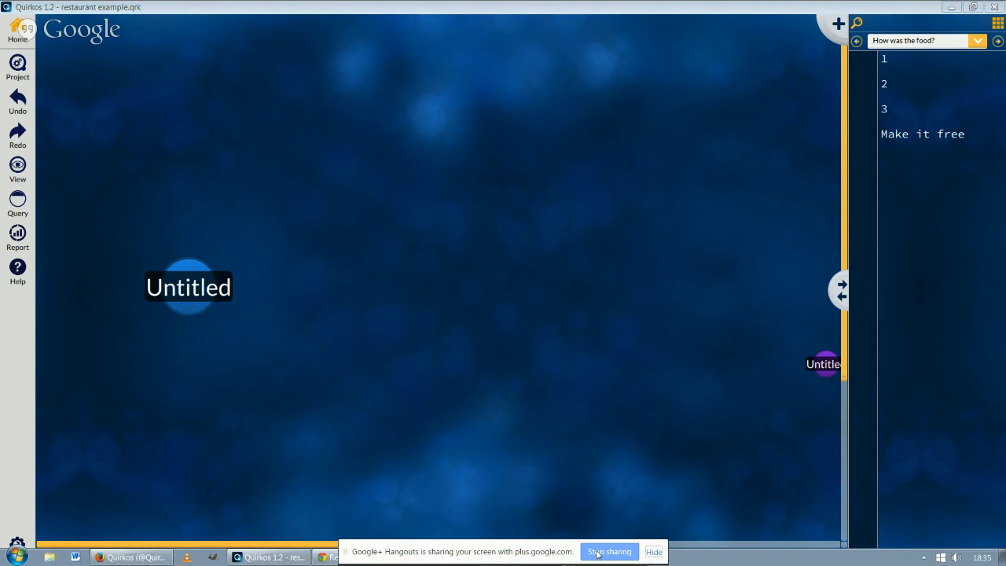
pyautogui.click(609, 551)
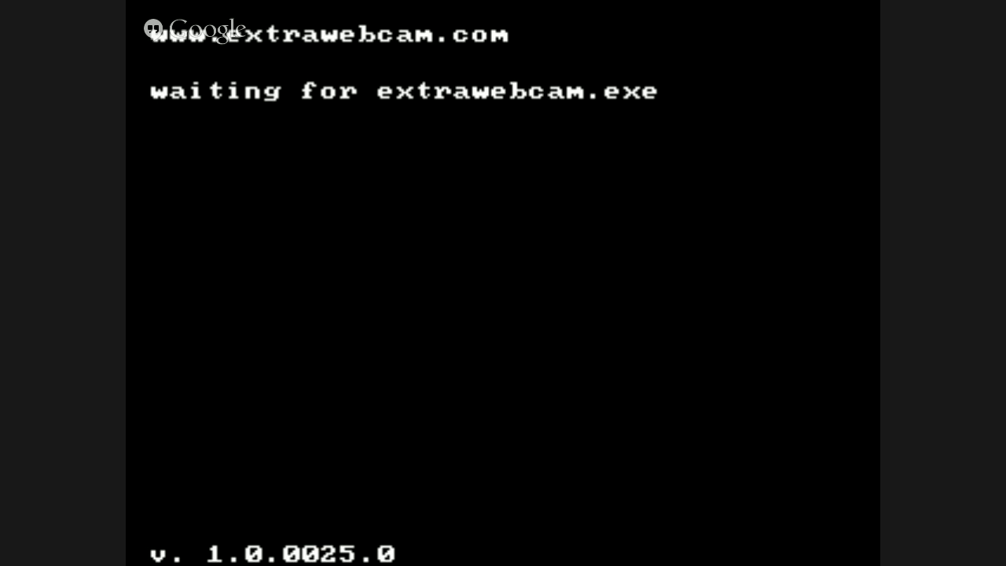